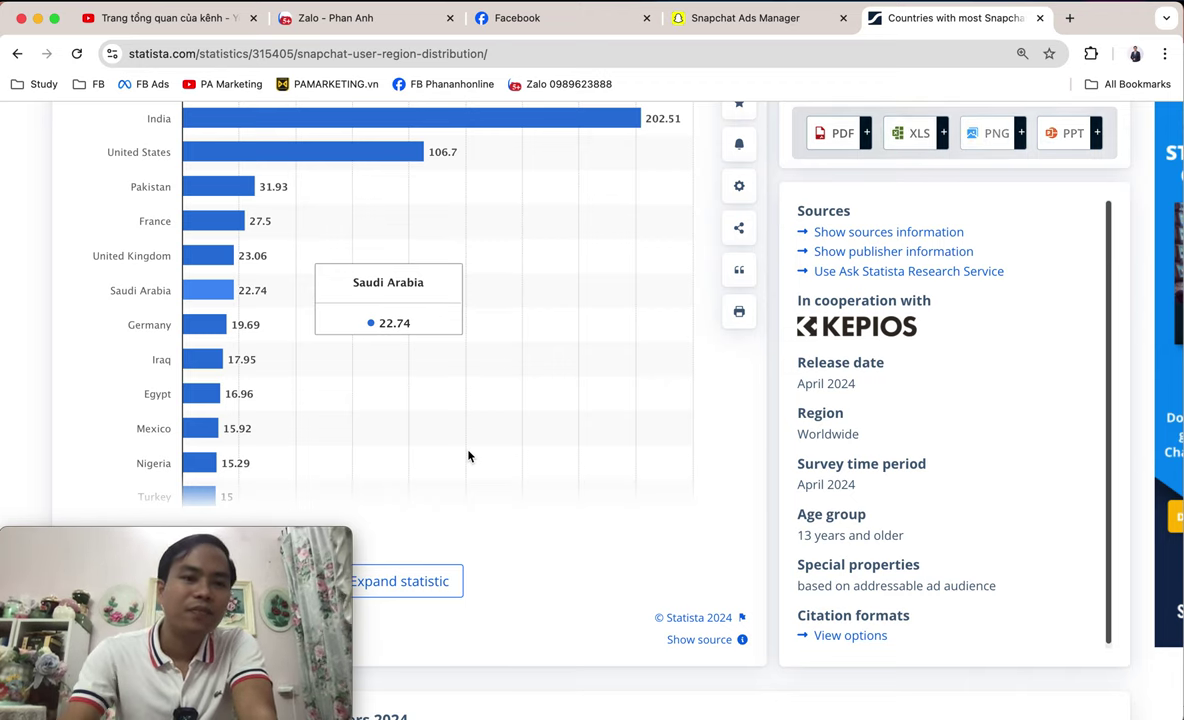
# - Expand the Snapchat audience chart to list the remaining countries, such as Canada (12.25) and Algeria (7.34)
pyautogui.scroll(-2, 468, 456)
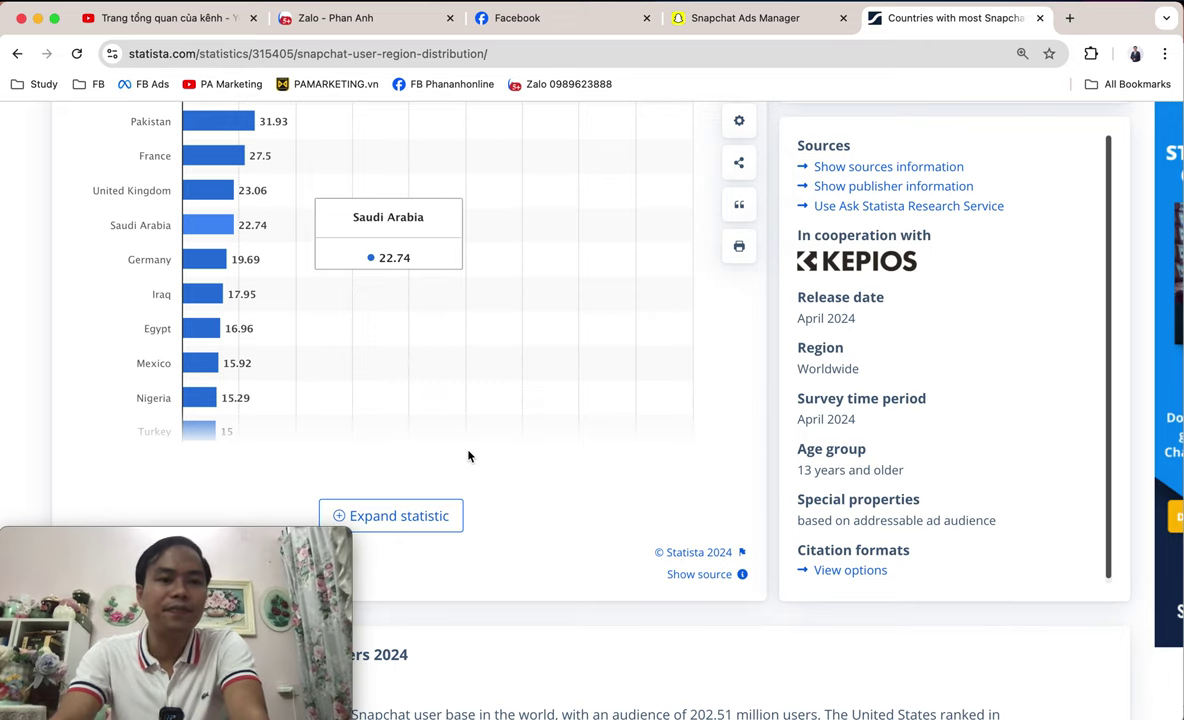
pyautogui.scroll(-1, 470, 455)
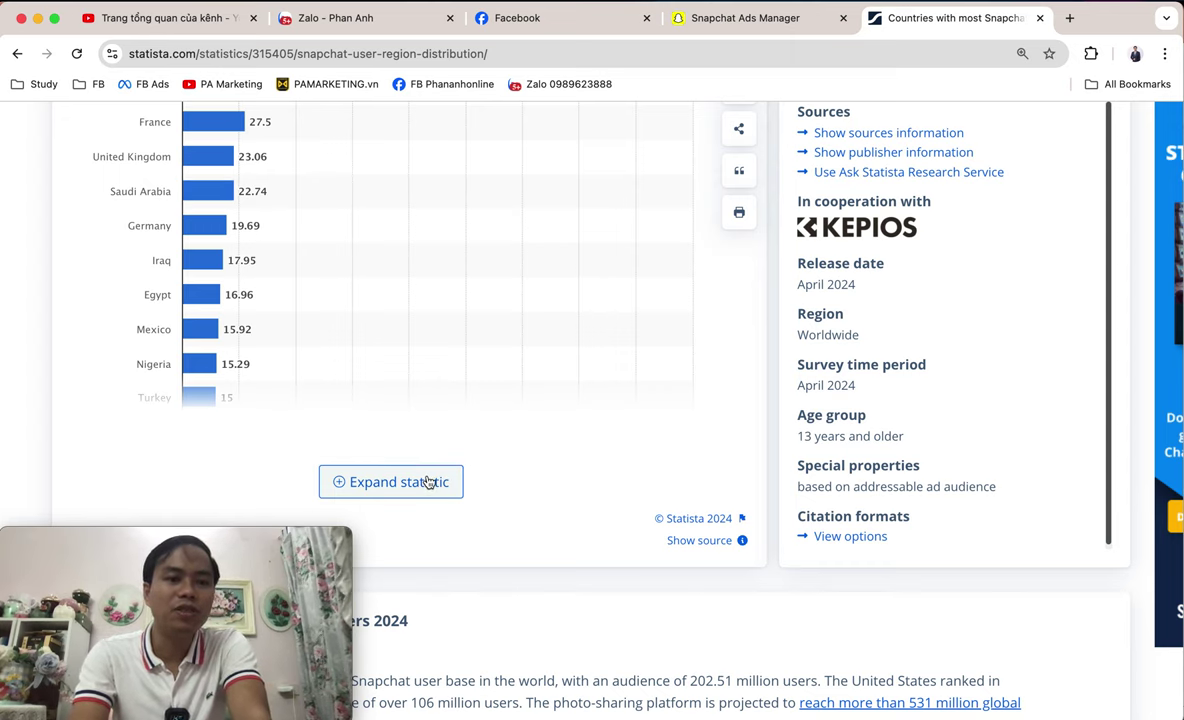
pyautogui.click(429, 483)
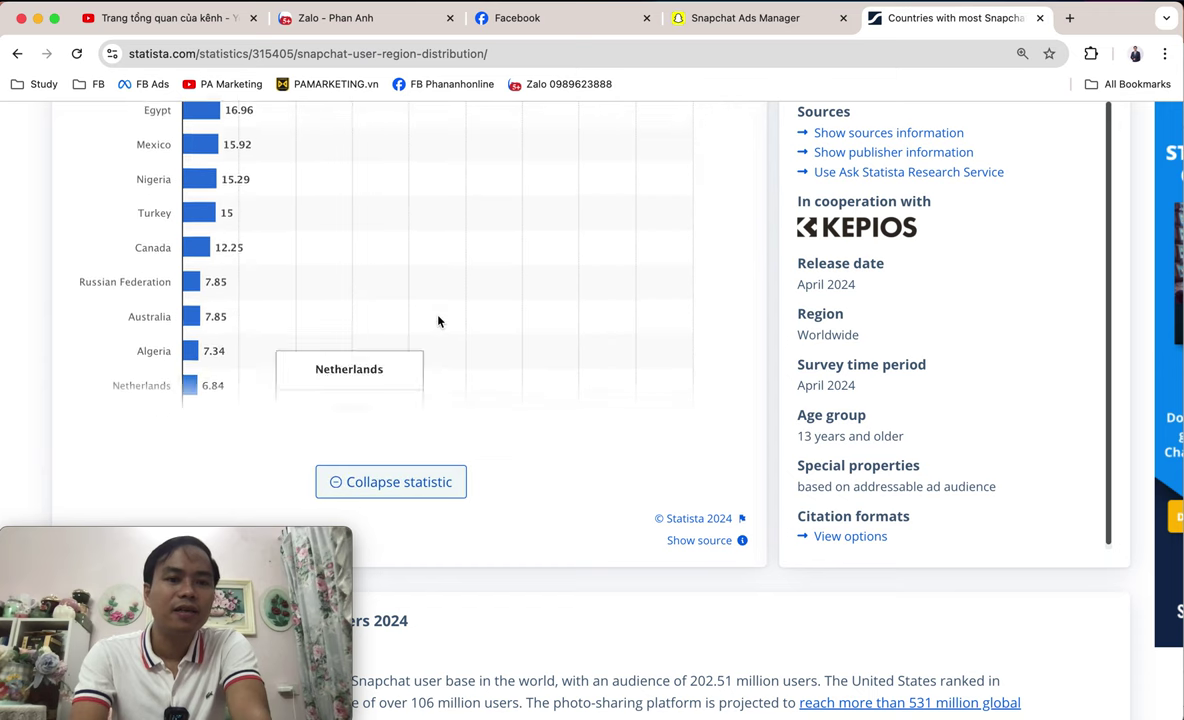
pyautogui.scroll(2, 437, 321)
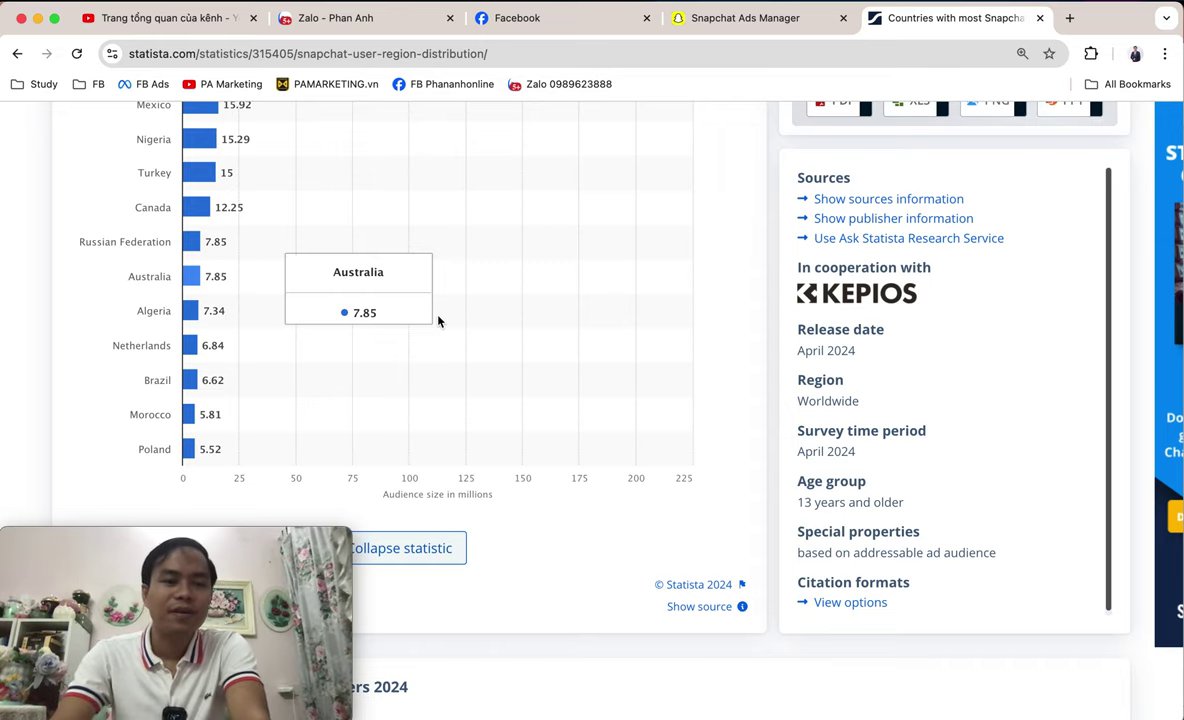
pyautogui.scroll(6, 437, 320)
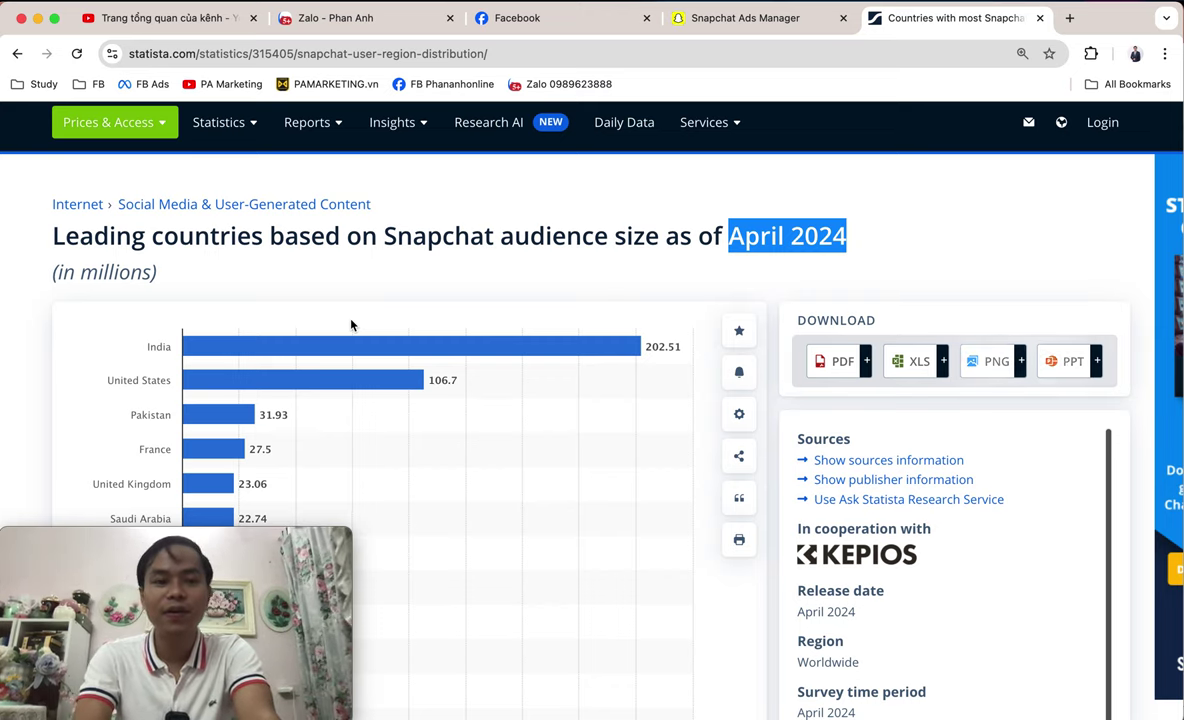
pyautogui.scroll(-3, 351, 324)
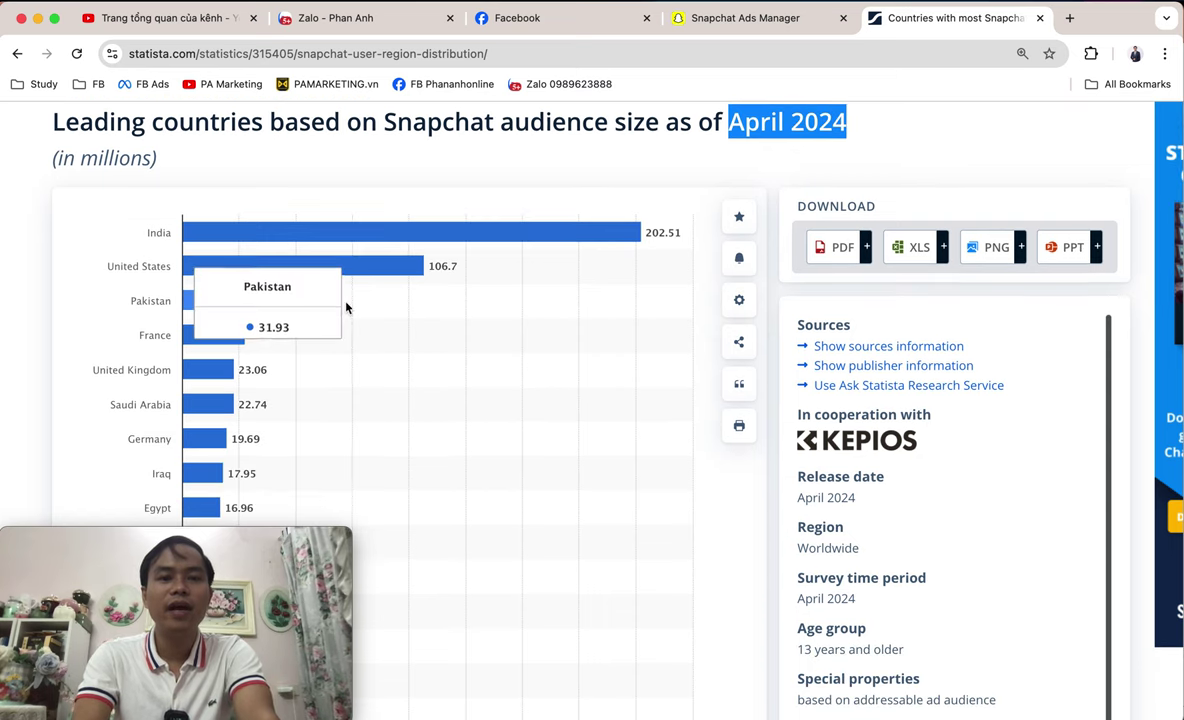
pyautogui.scroll(-1, 200, 320)
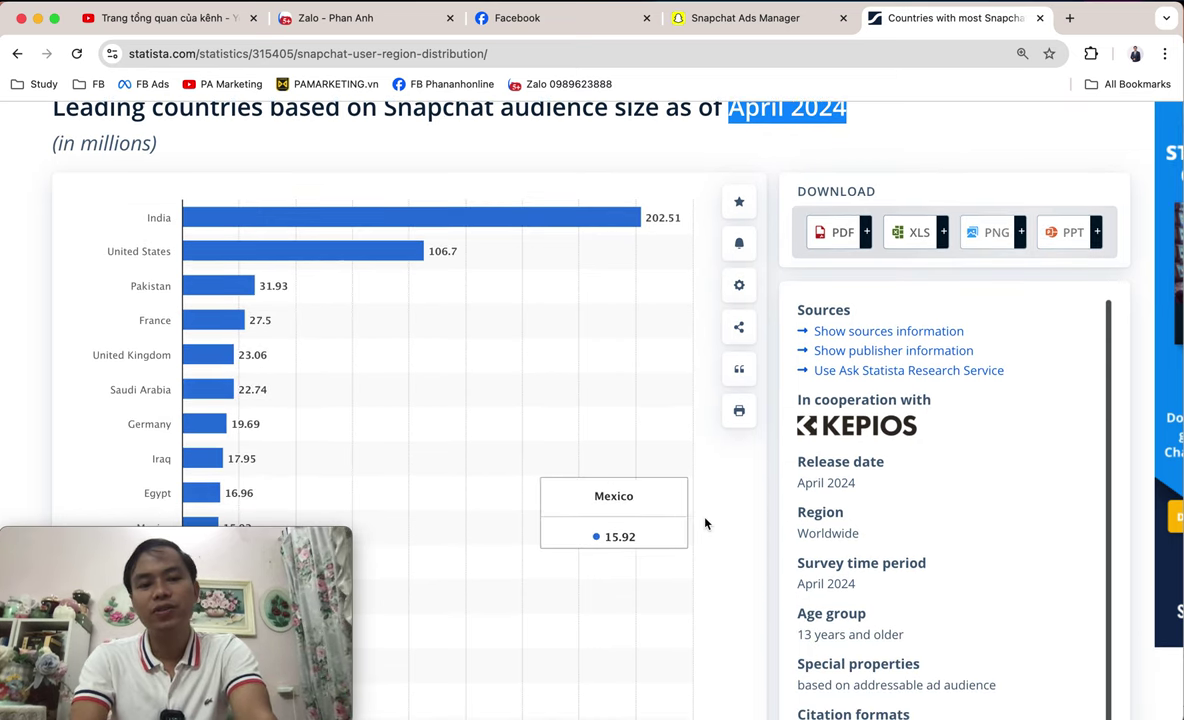
pyautogui.scroll(-10, 705, 509)
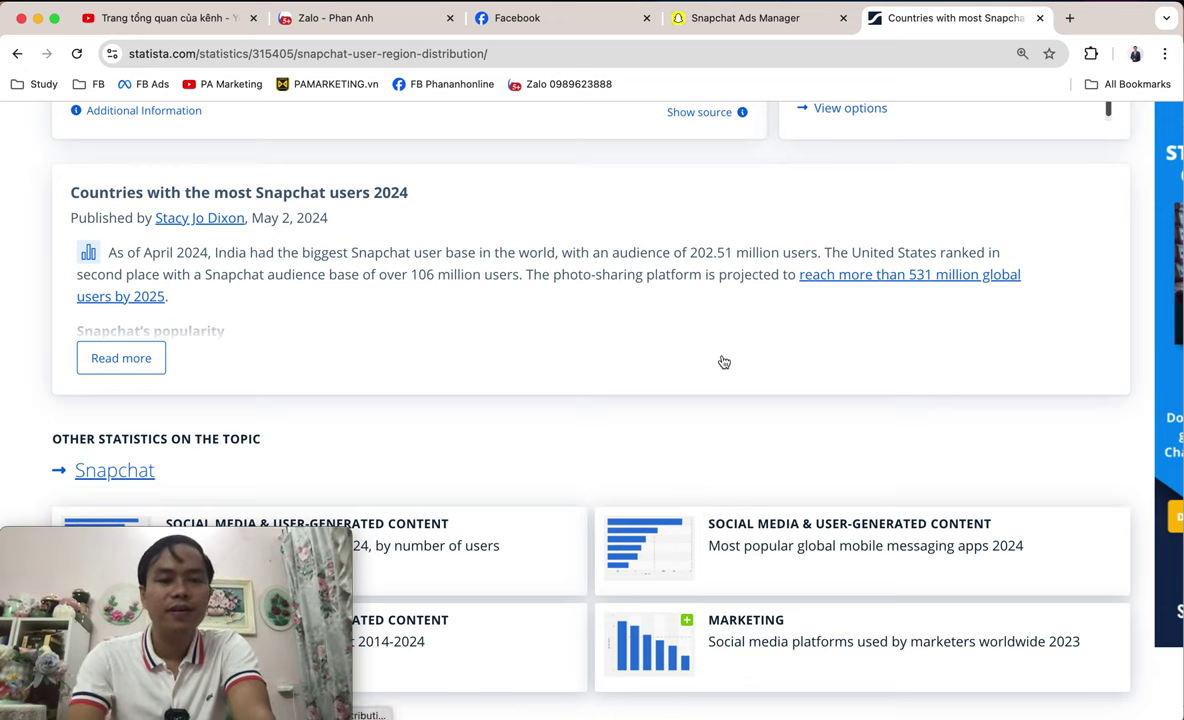
pyautogui.scroll(8, 724, 362)
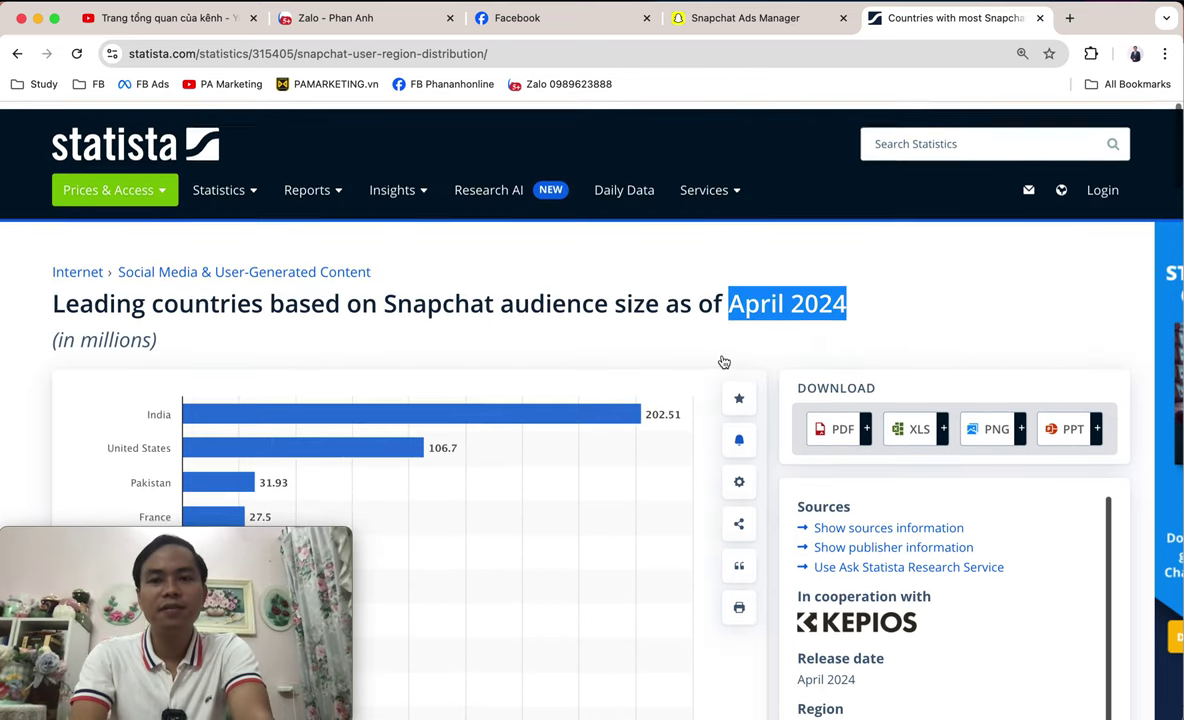
pyautogui.scroll(-5, 722, 362)
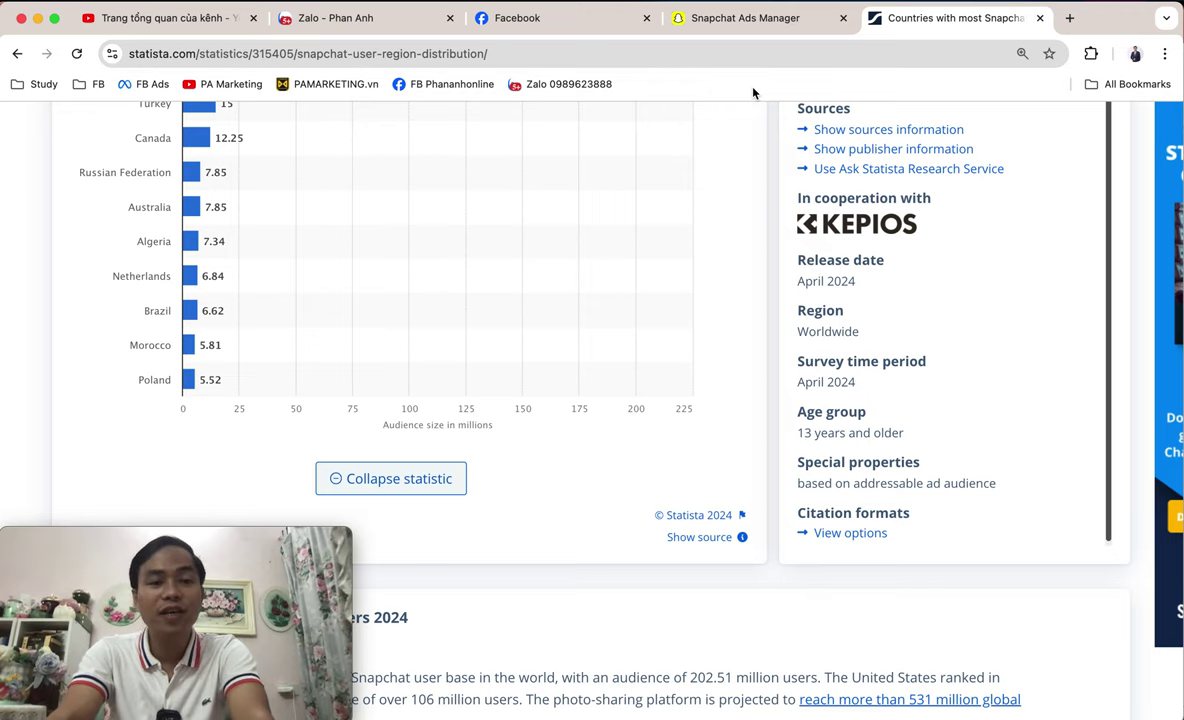
# - Switch to the Snapchat Ads Manager tab showing the Create Ads page with Instant and Advanced Create
pyautogui.click(735, 19)
pyautogui.click(231, 52)
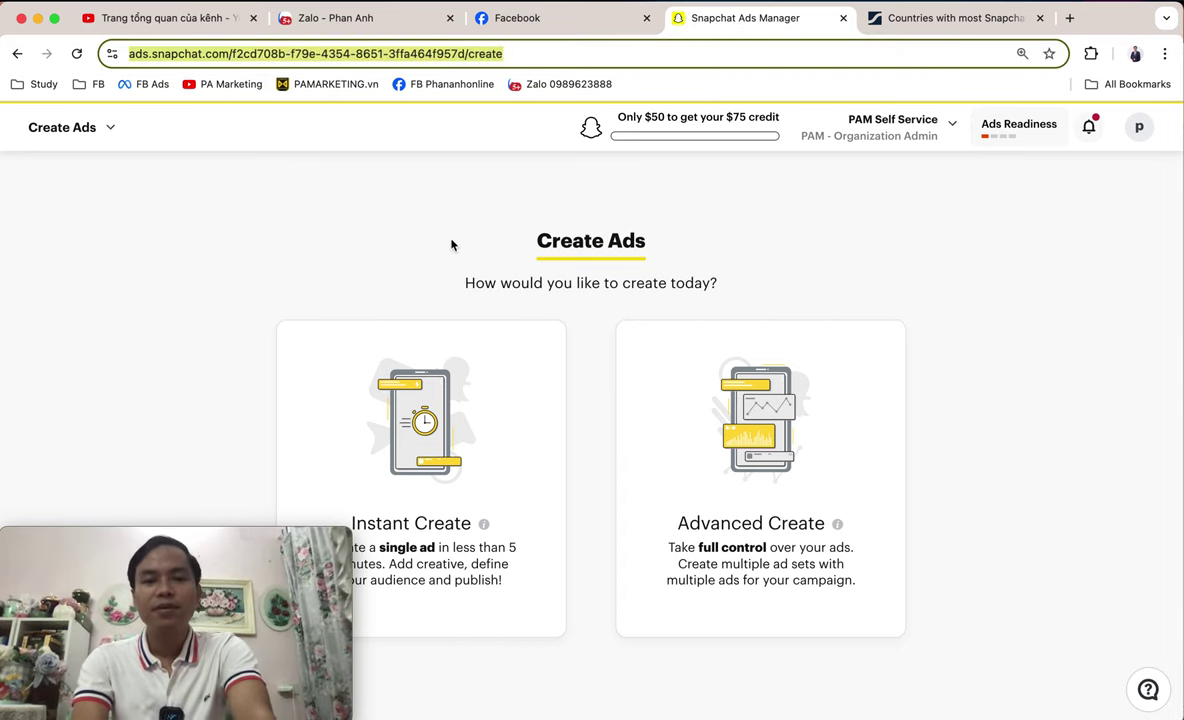
pyautogui.click(493, 222)
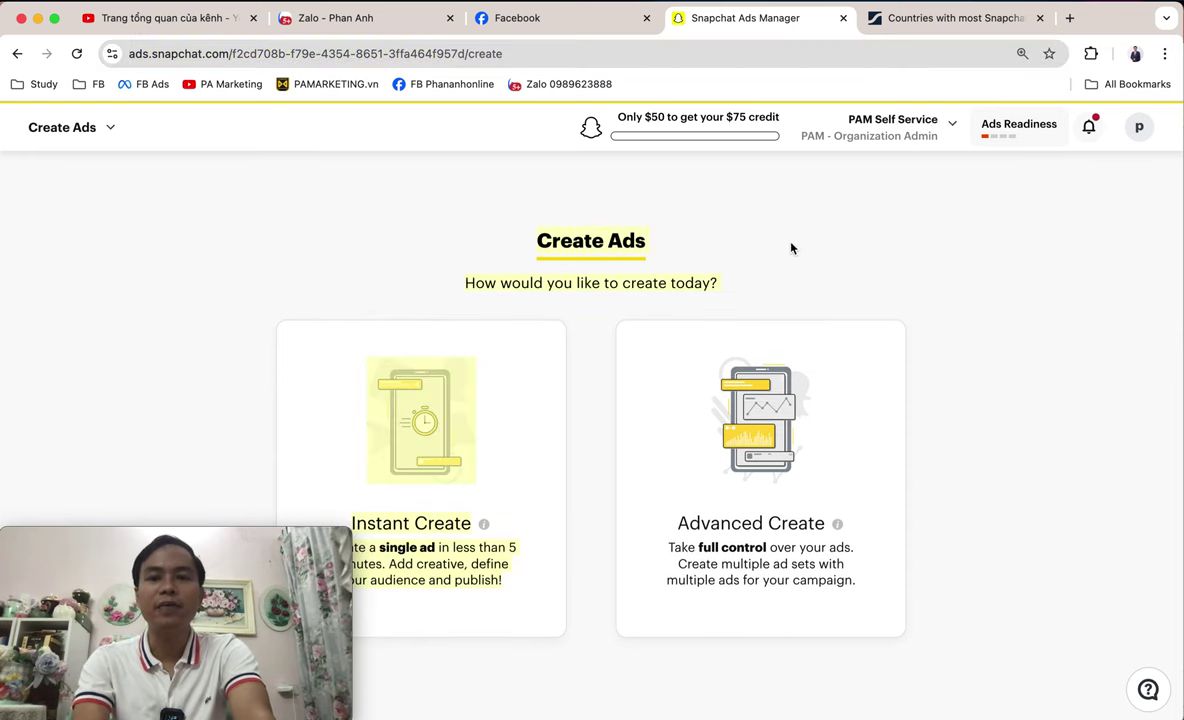
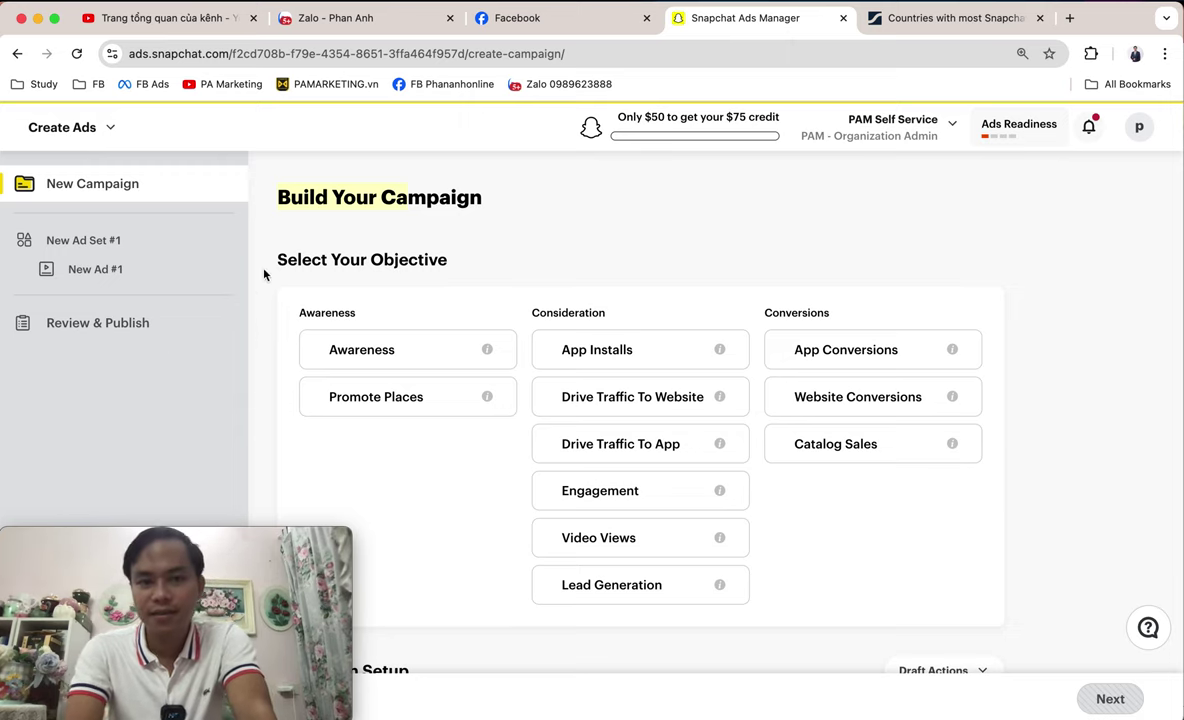
pyautogui.click(300, 205)
pyautogui.moveTo(277, 197); pyautogui.dragTo(587, 203)
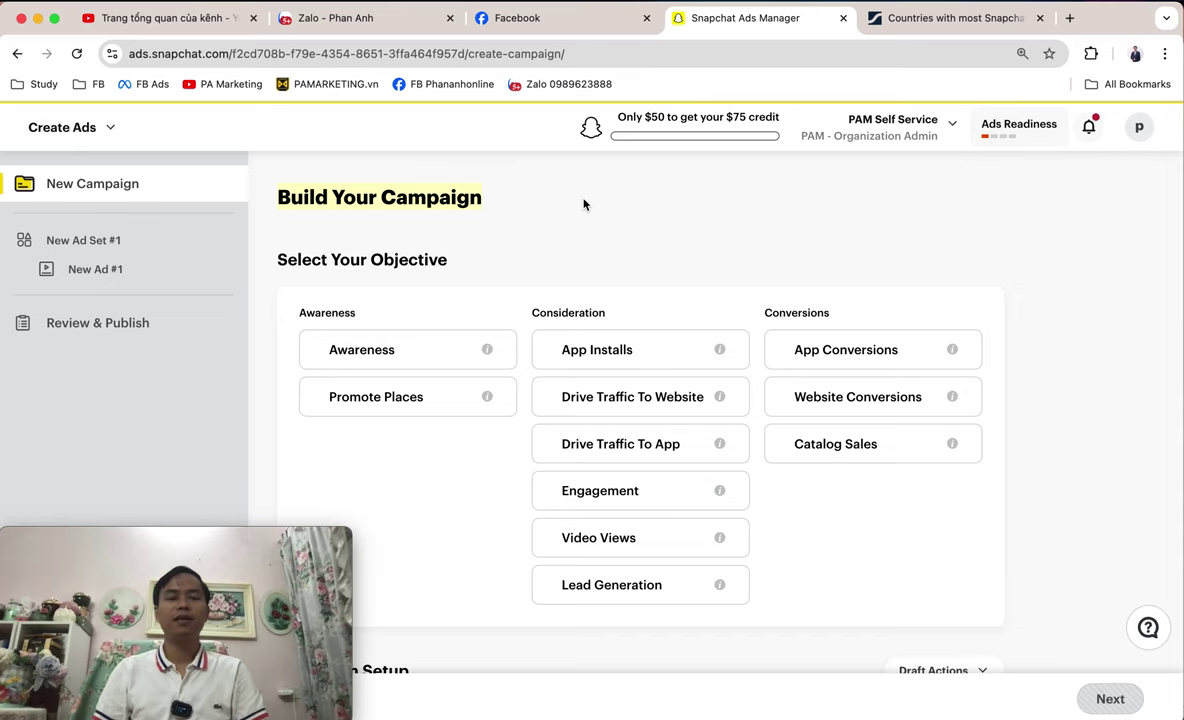
pyautogui.scroll(-1, 584, 205)
pyautogui.scroll(1, 584, 205)
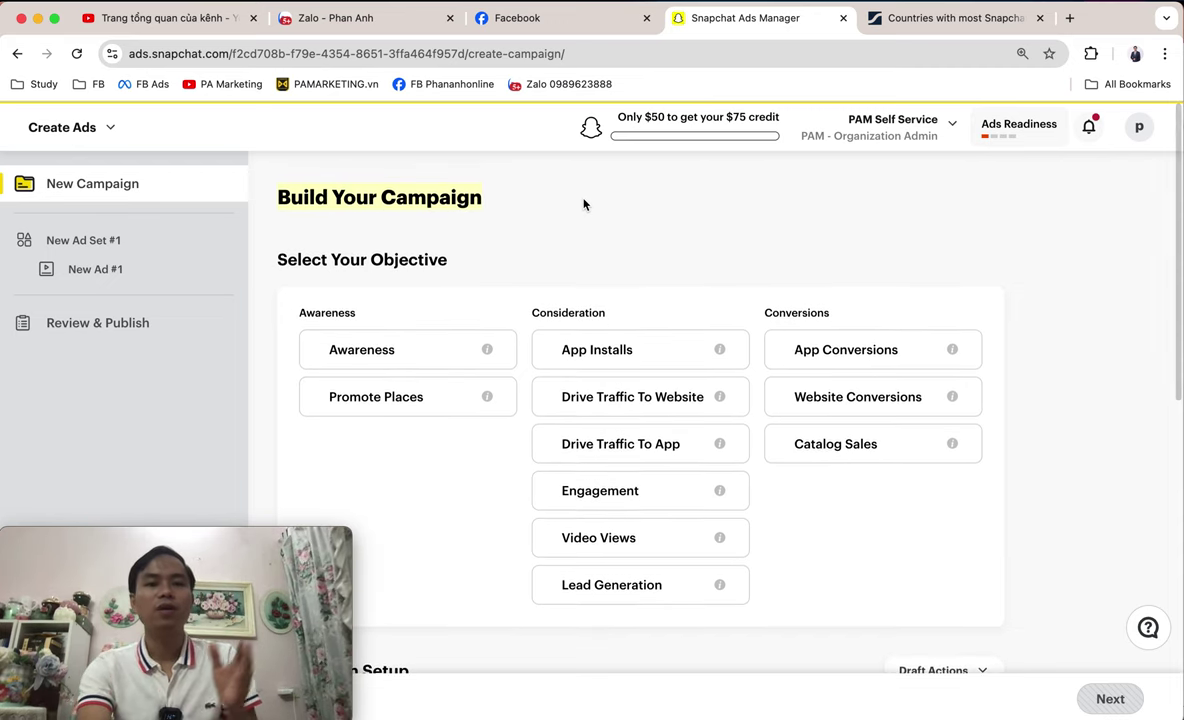
pyautogui.moveTo(300, 315); pyautogui.dragTo(365, 315)
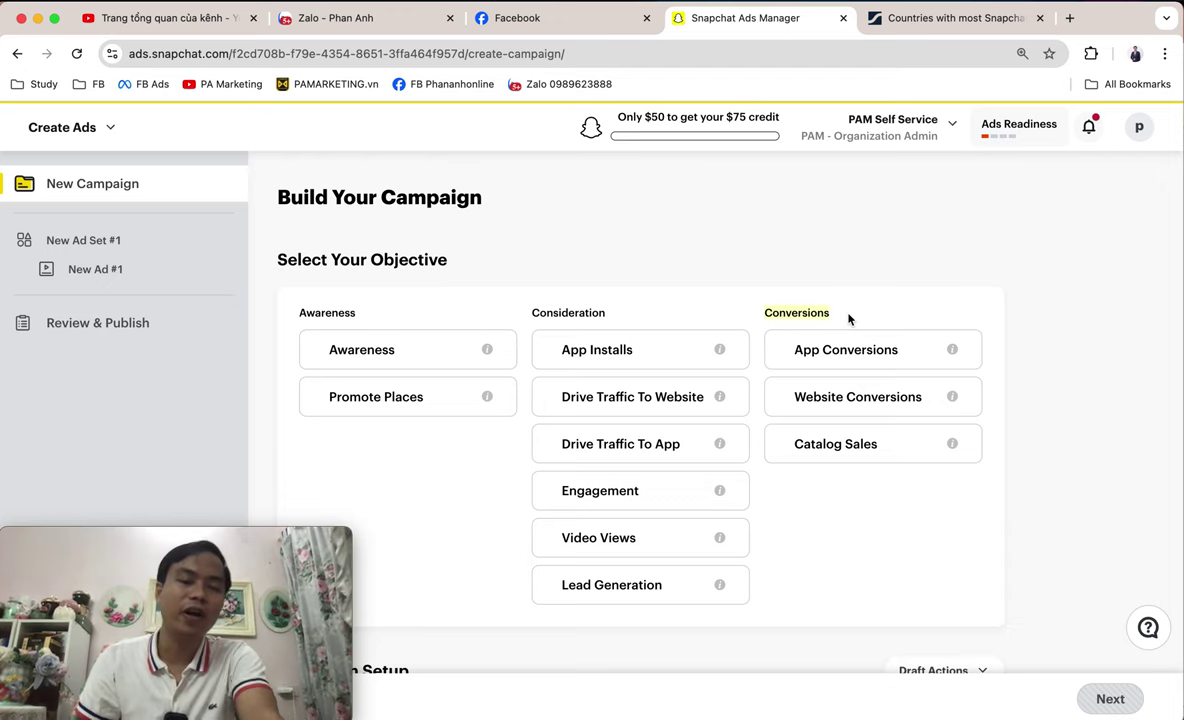
pyautogui.scroll(-3, 848, 318)
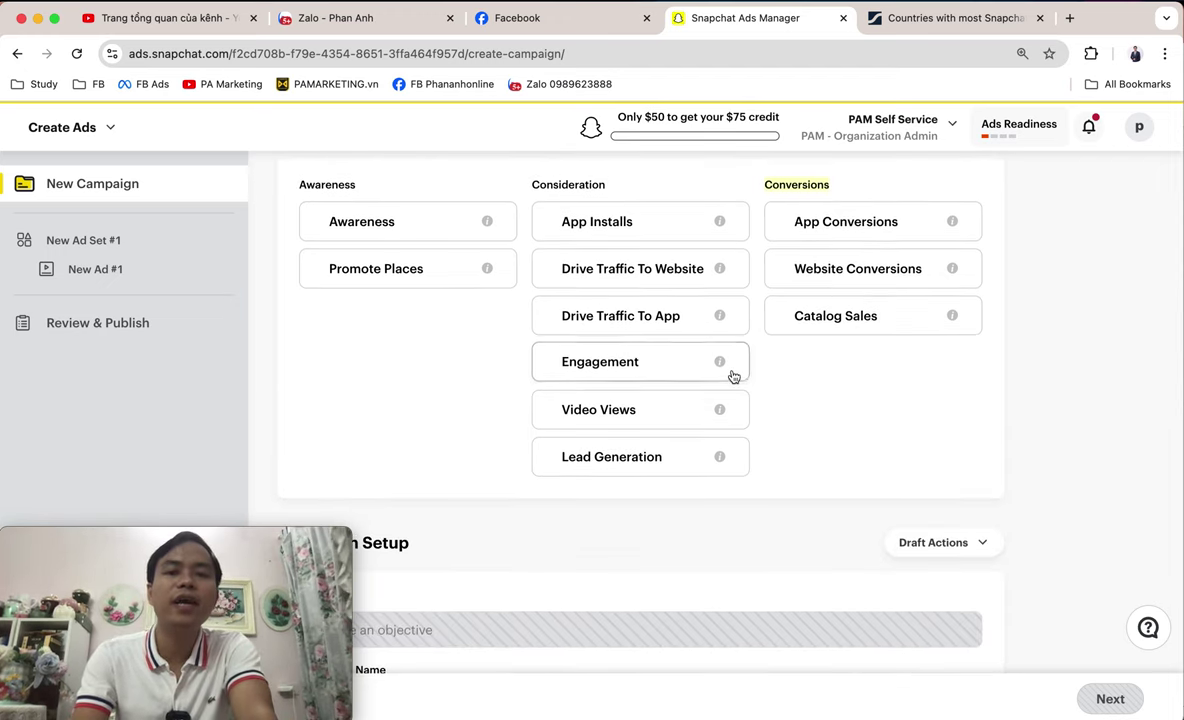
# - Choose the Drive Traffic To Website objective and name the campaign 'PA Marketing Testing'
pyautogui.click(648, 283)
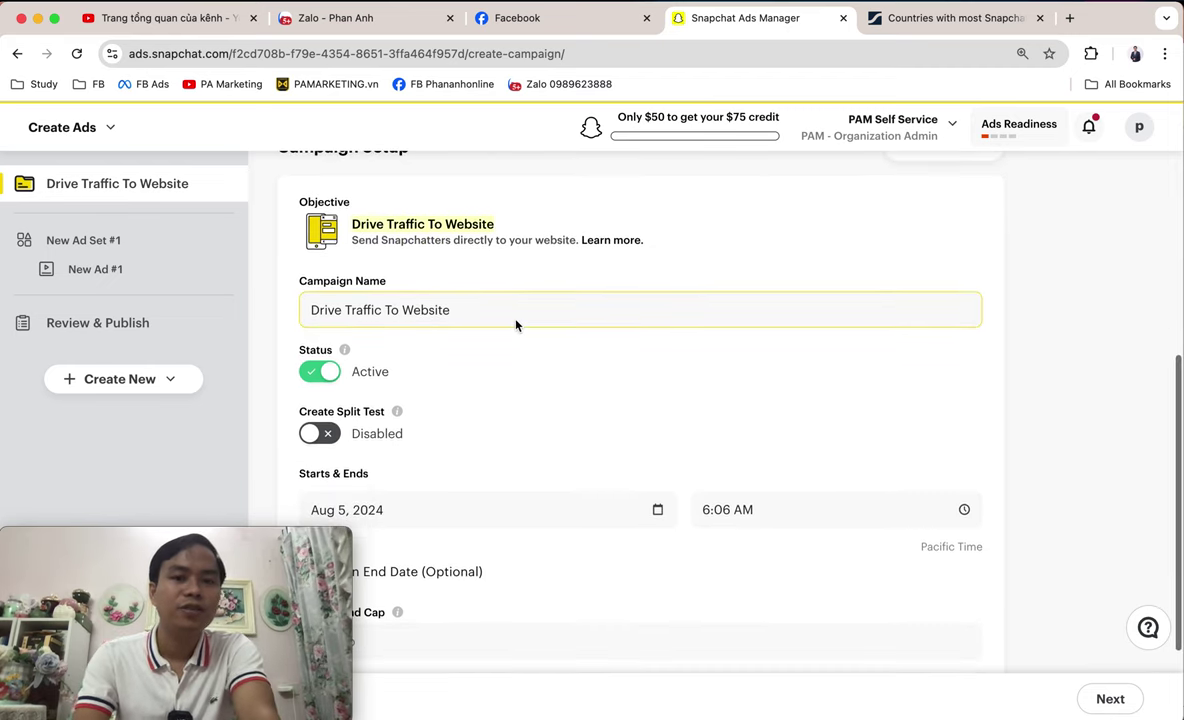
pyautogui.moveTo(502, 314); pyautogui.dragTo(248, 320)
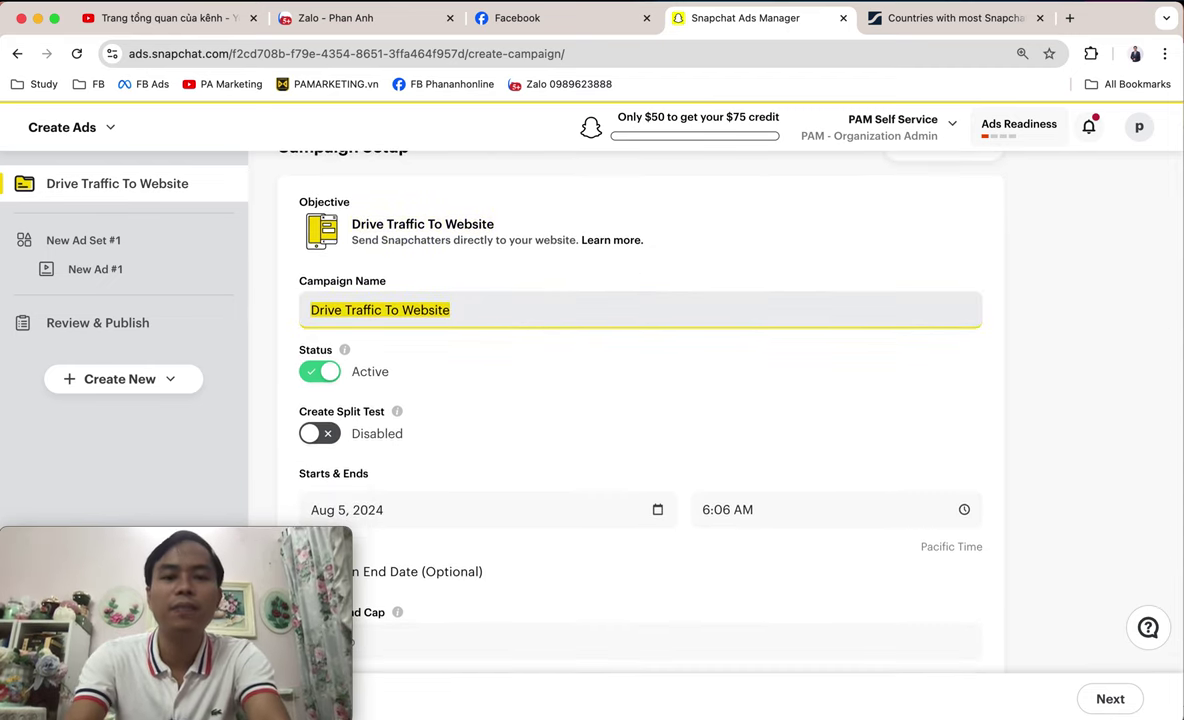
pyautogui.write('PA Marketing TE')
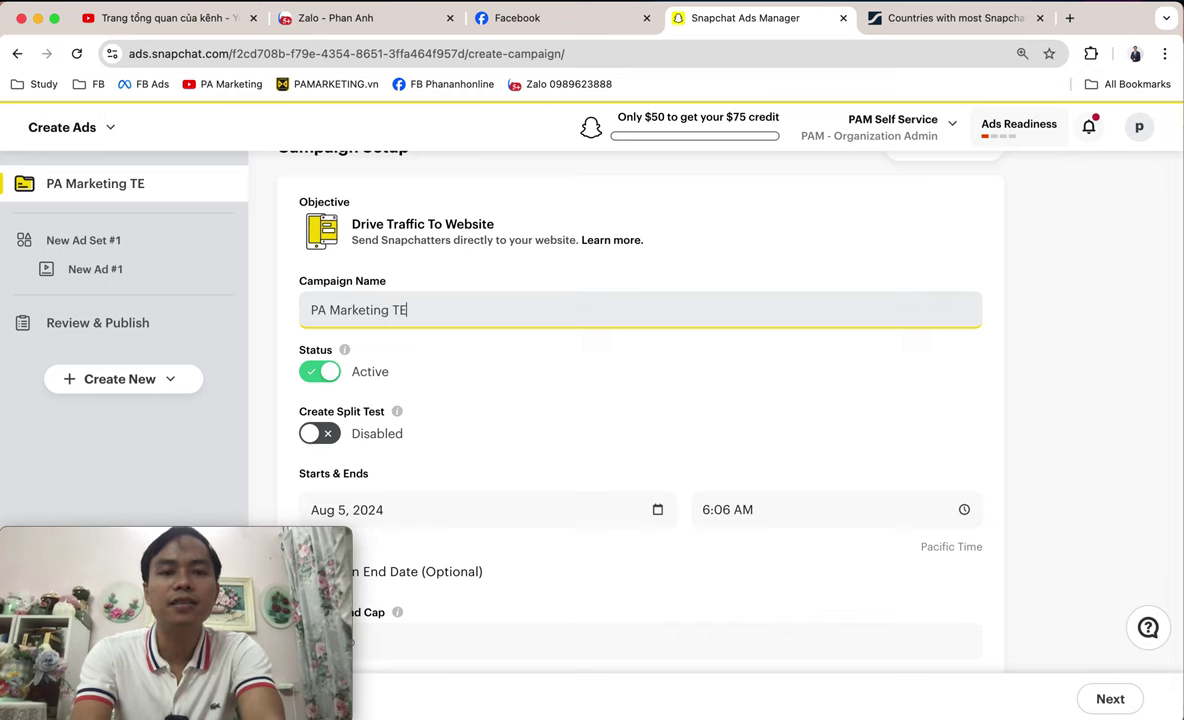
pyautogui.press('BackSpace')
pyautogui.write('esting')
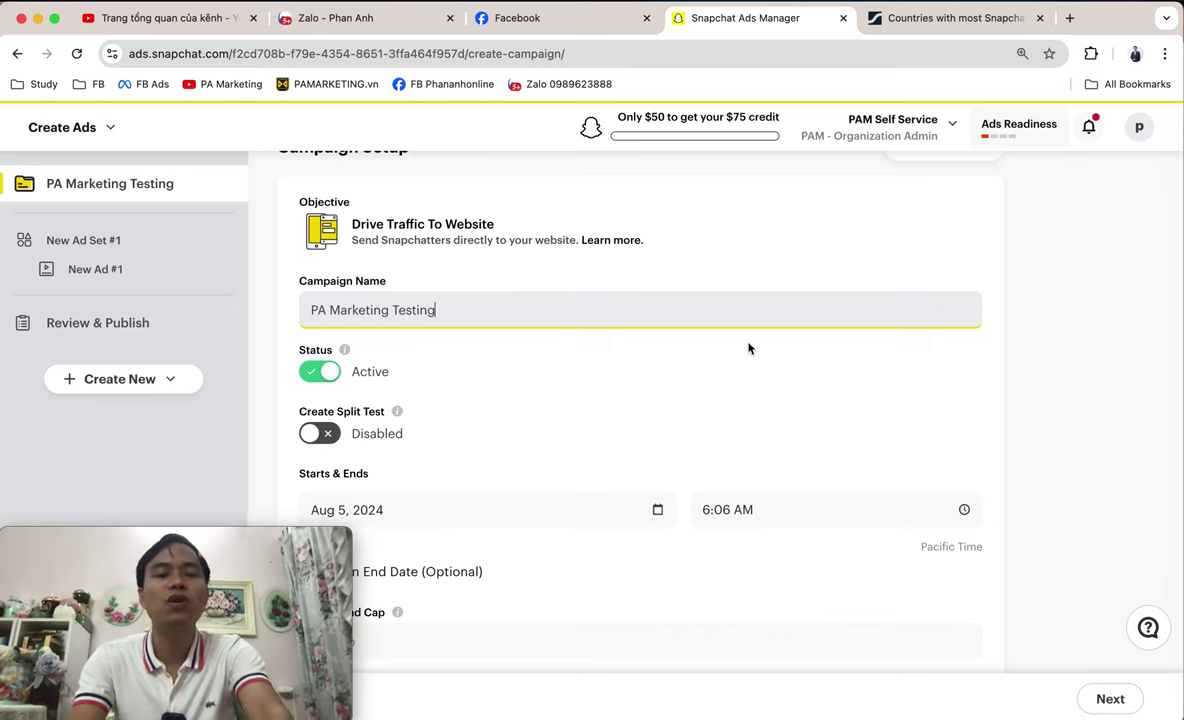
# - Review the start date and time pickers, leaving the start at Aug 5, 2024, 6:06 AM
pyautogui.scroll(-3, 750, 349)
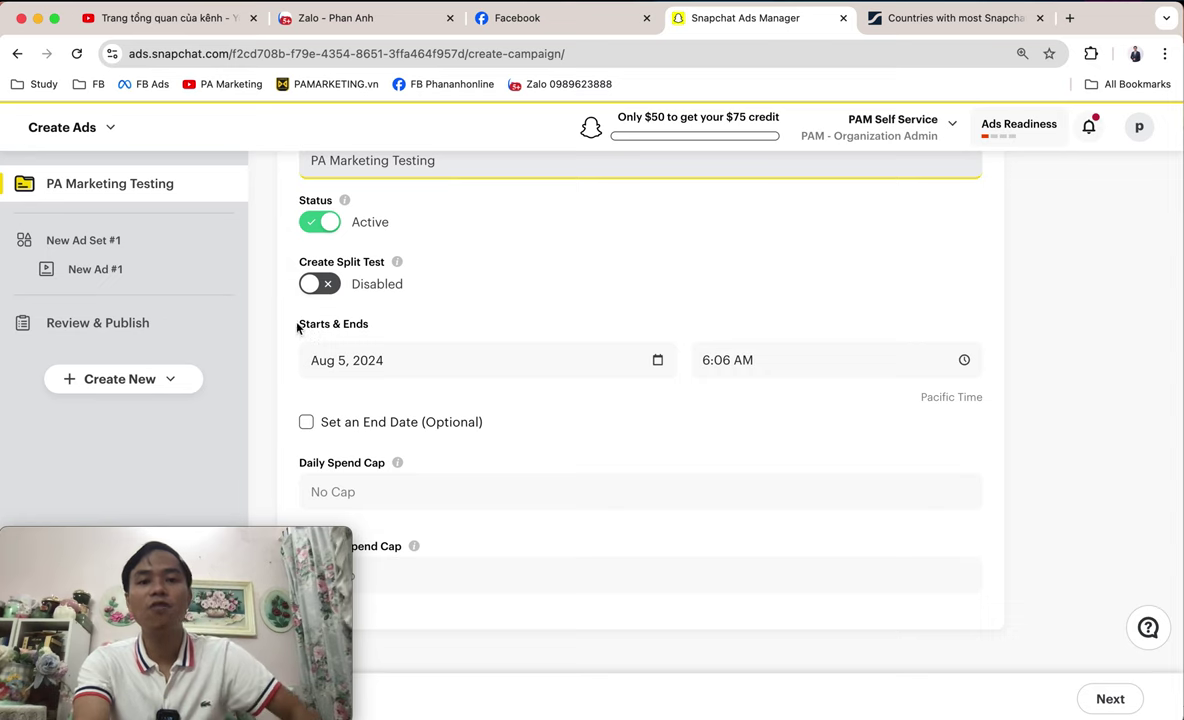
pyautogui.moveTo(298, 322); pyautogui.dragTo(404, 325)
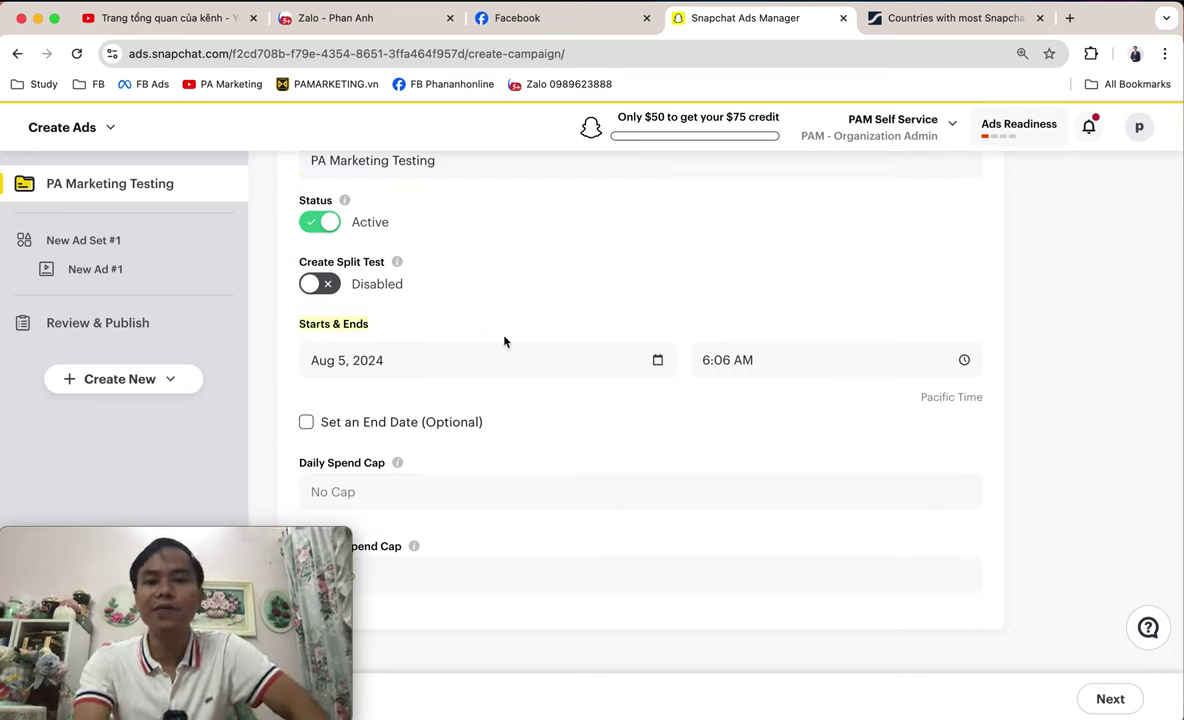
pyautogui.click(447, 365)
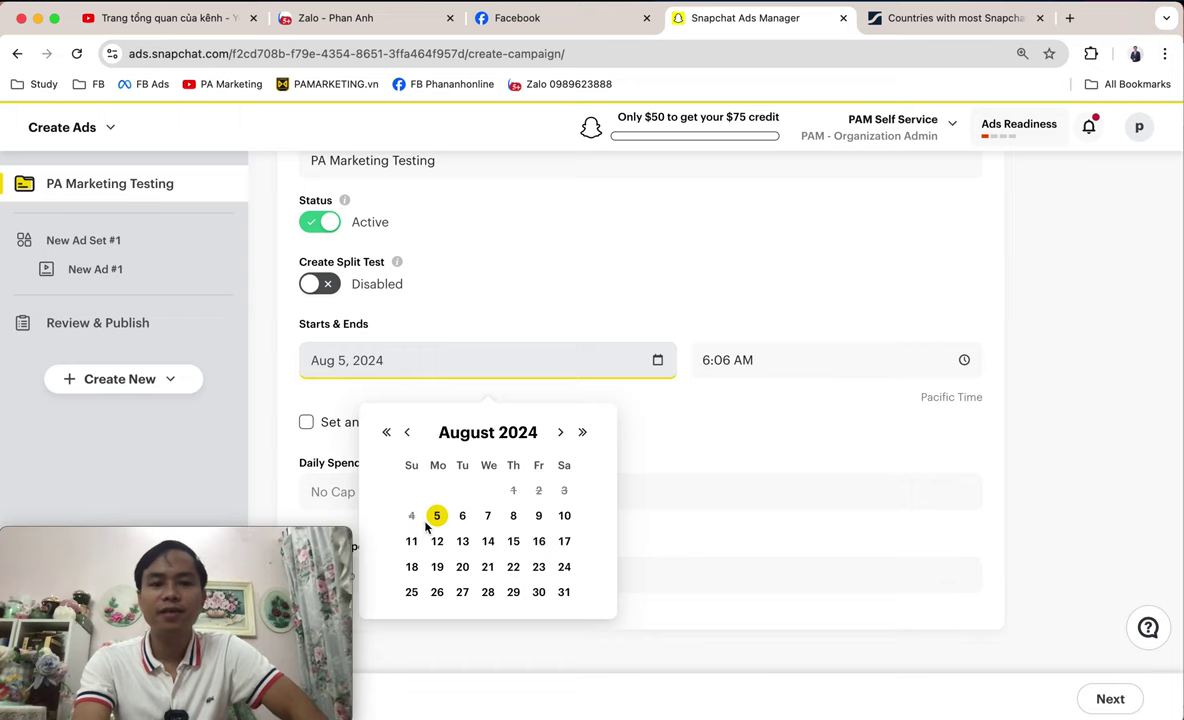
pyautogui.click(828, 362)
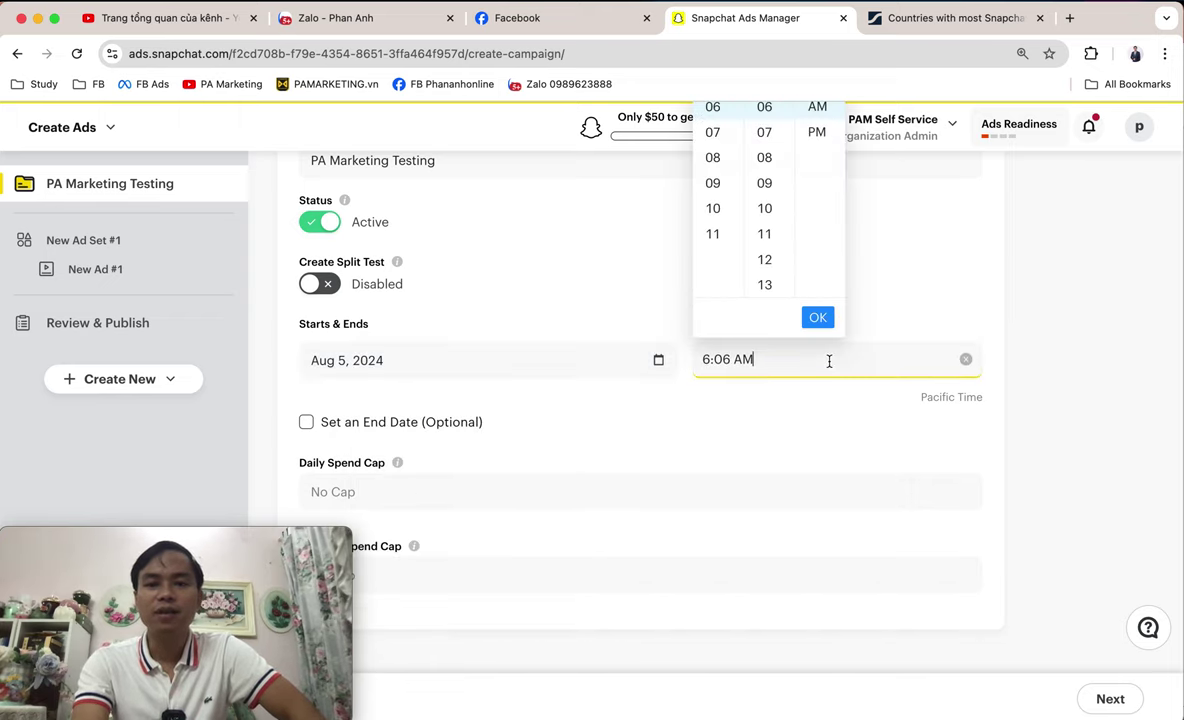
pyautogui.scroll(2, 829, 362)
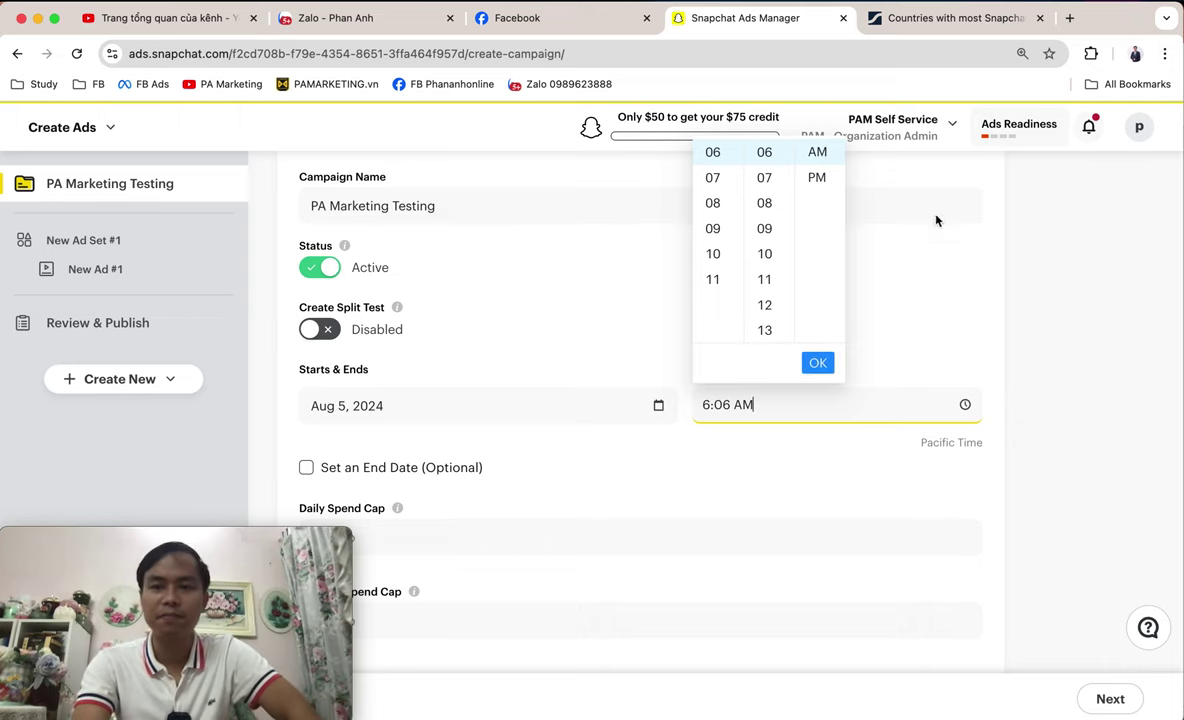
pyautogui.scroll(-1, 1070, 349)
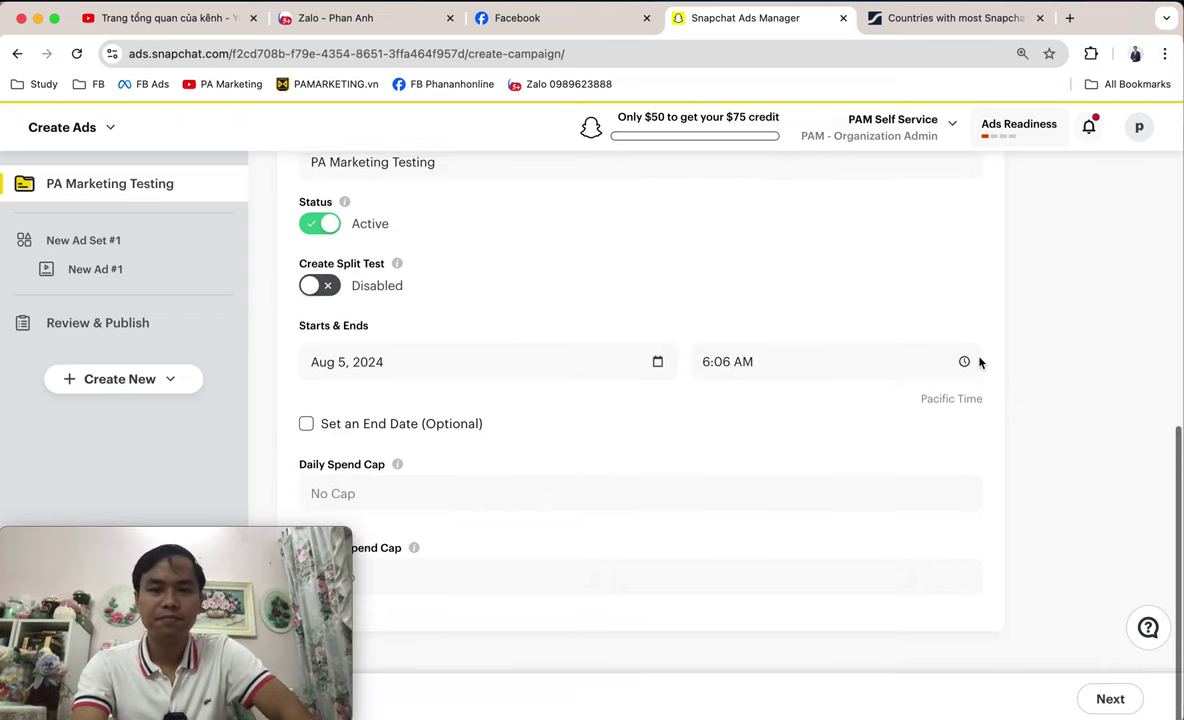
pyautogui.click(811, 360)
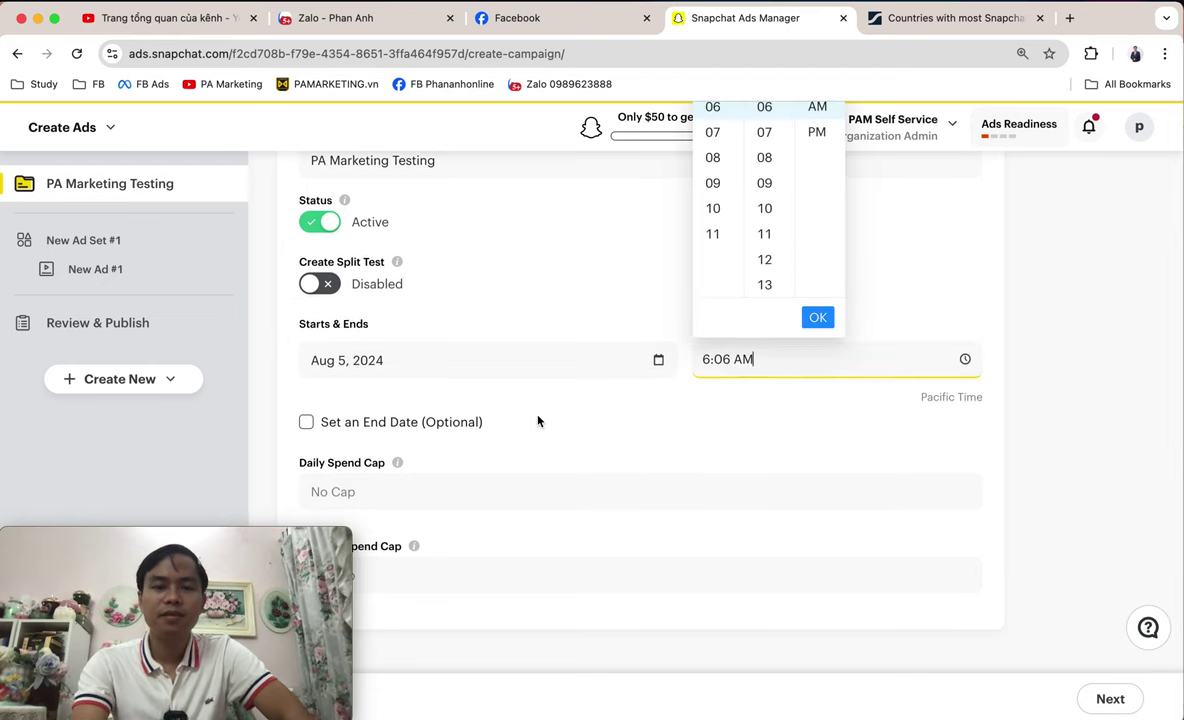
pyautogui.click(421, 420)
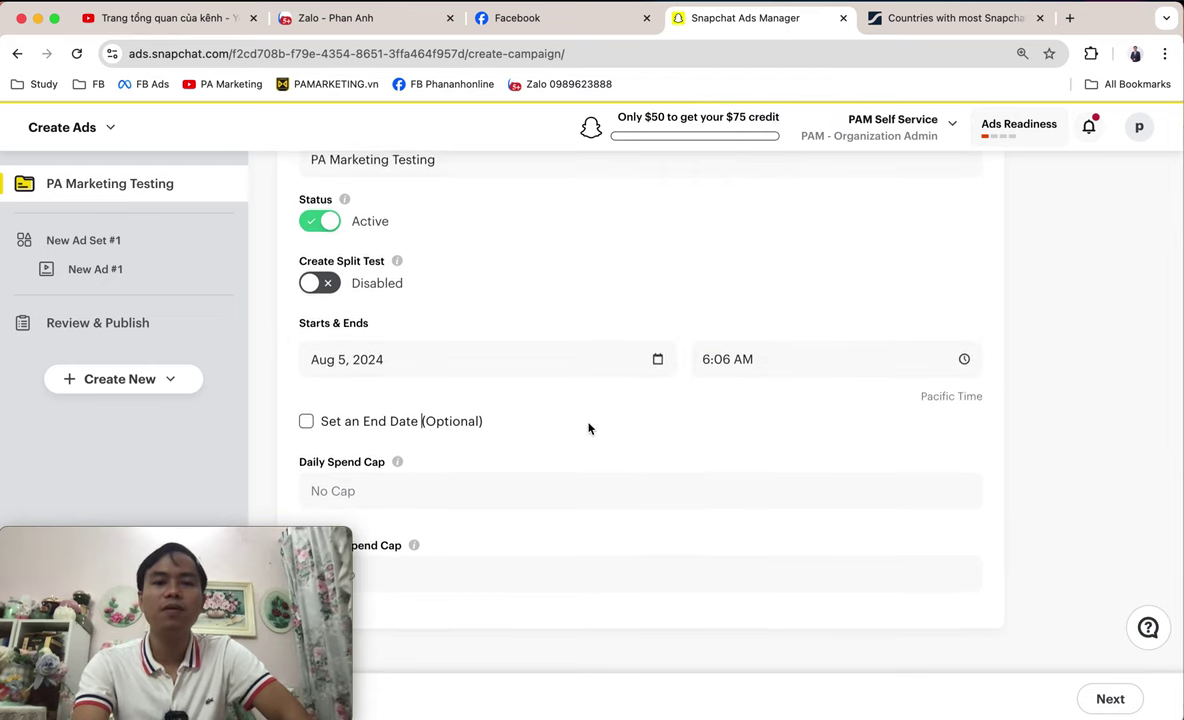
pyautogui.moveTo(250, 557)
pyautogui.moveTo(250, 557); pyautogui.dragTo(1158, 557)
pyautogui.scroll(-1, 517, 512)
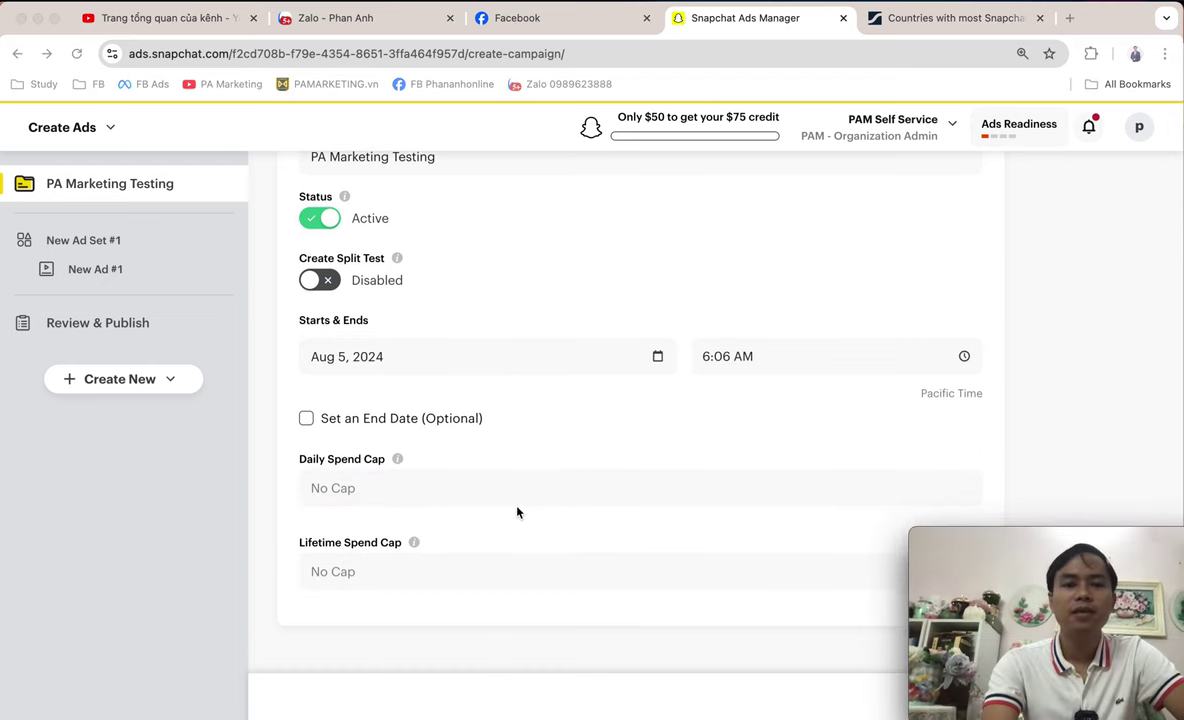
# - Leave Daily and Lifetime Spend Cap at No Cap and continue to Ad Set Details
pyautogui.click(342, 491)
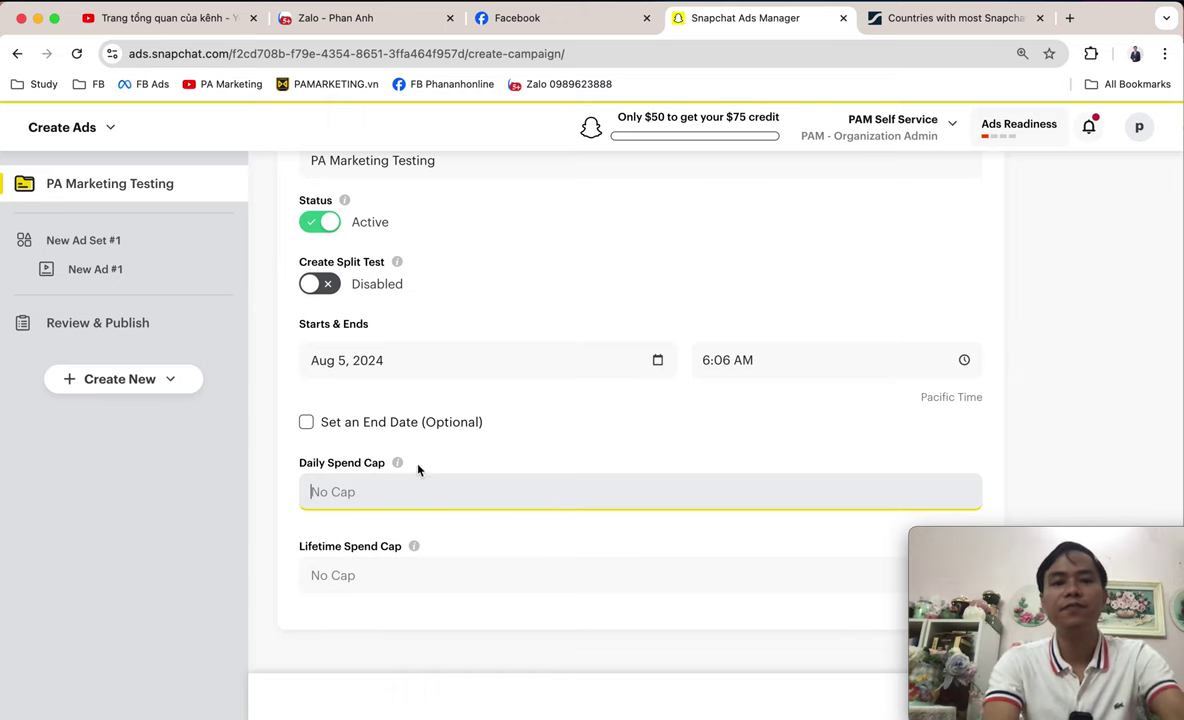
pyautogui.moveTo(399, 464)
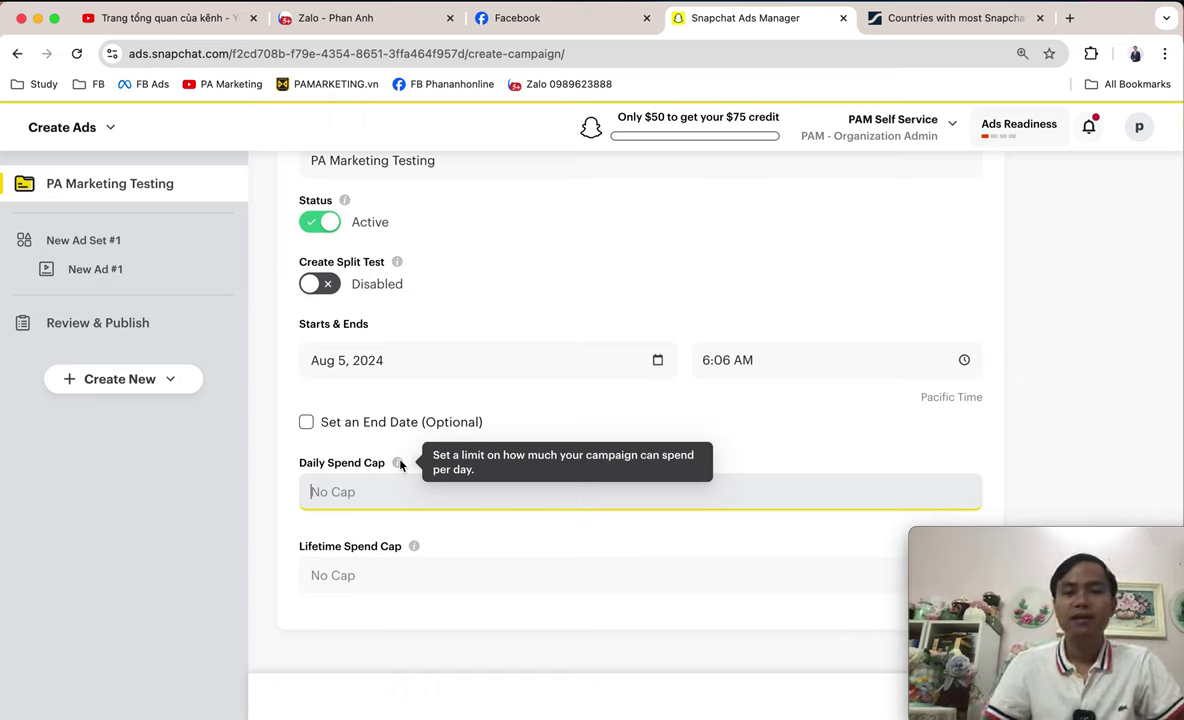
pyautogui.click(405, 577)
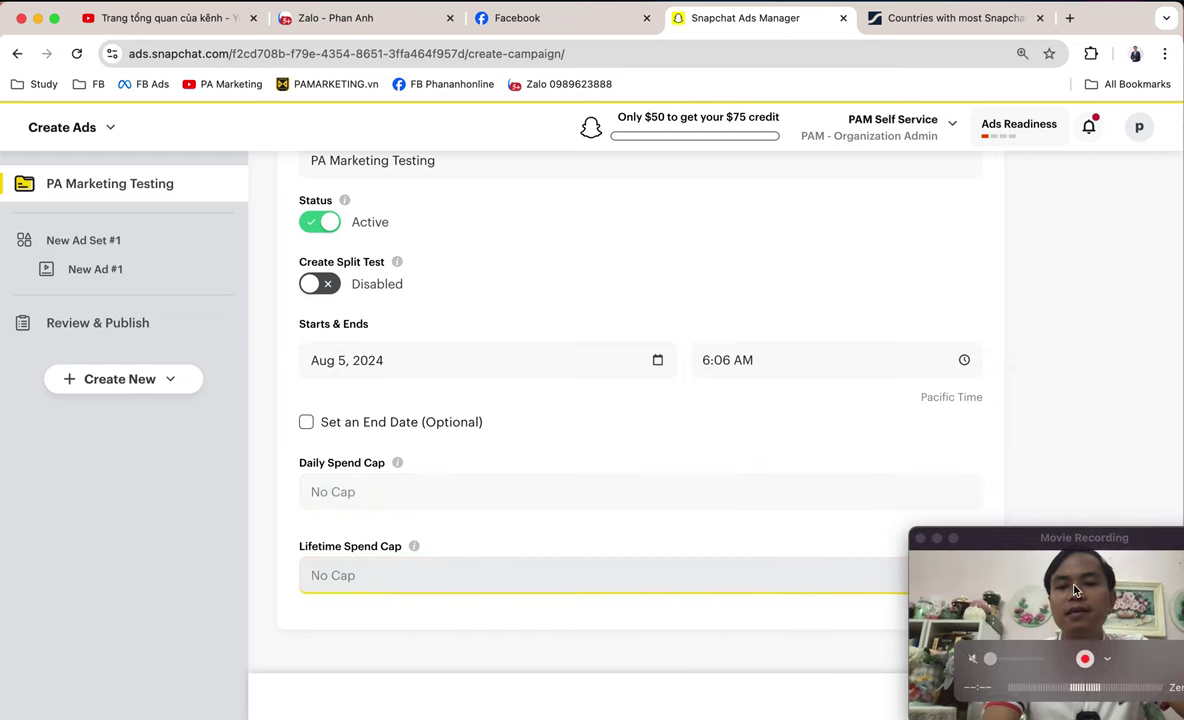
pyautogui.moveTo(1119, 556); pyautogui.dragTo(1111, 160)
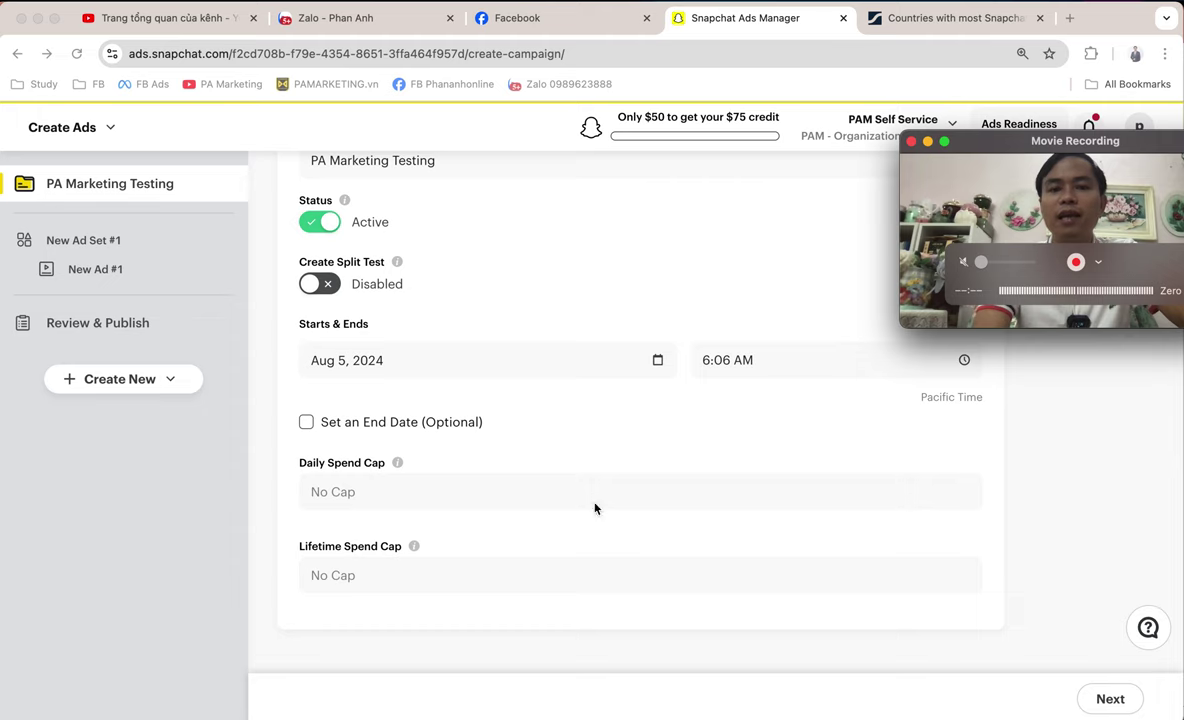
pyautogui.click(928, 634)
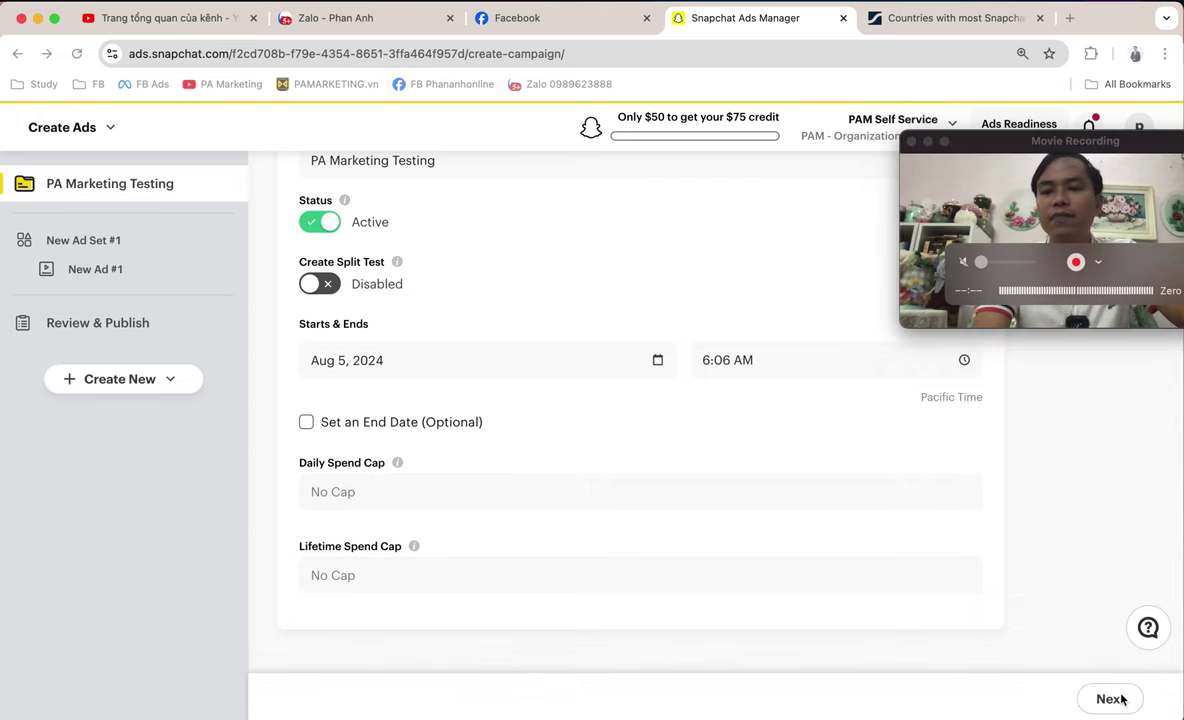
pyautogui.click(1121, 699)
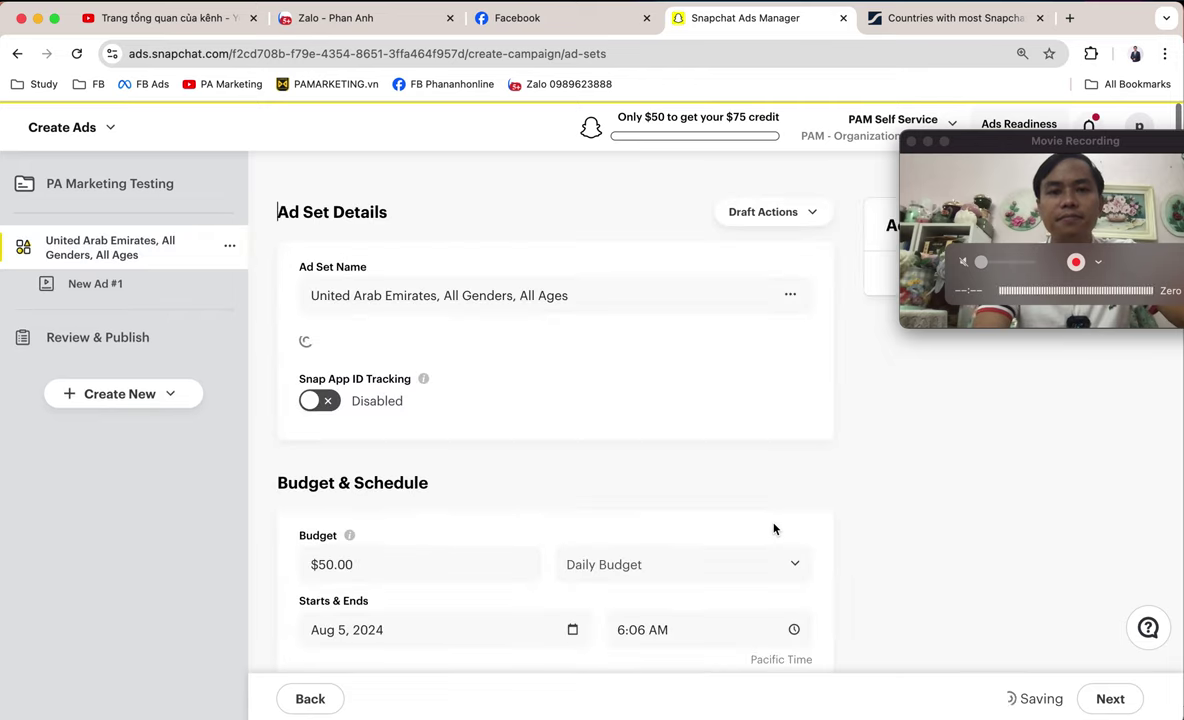
# - Select the current ad set name in the Ad Set Name field for replacement
pyautogui.click(449, 304)
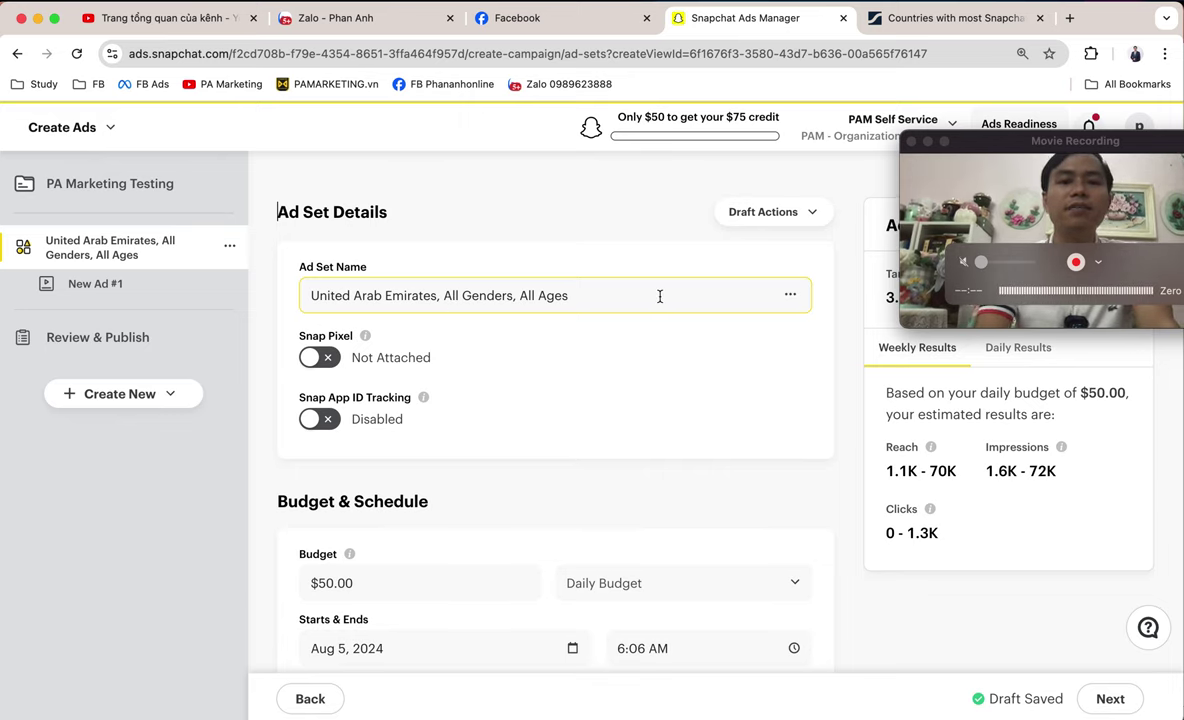
pyautogui.moveTo(660, 293); pyautogui.dragTo(244, 290)
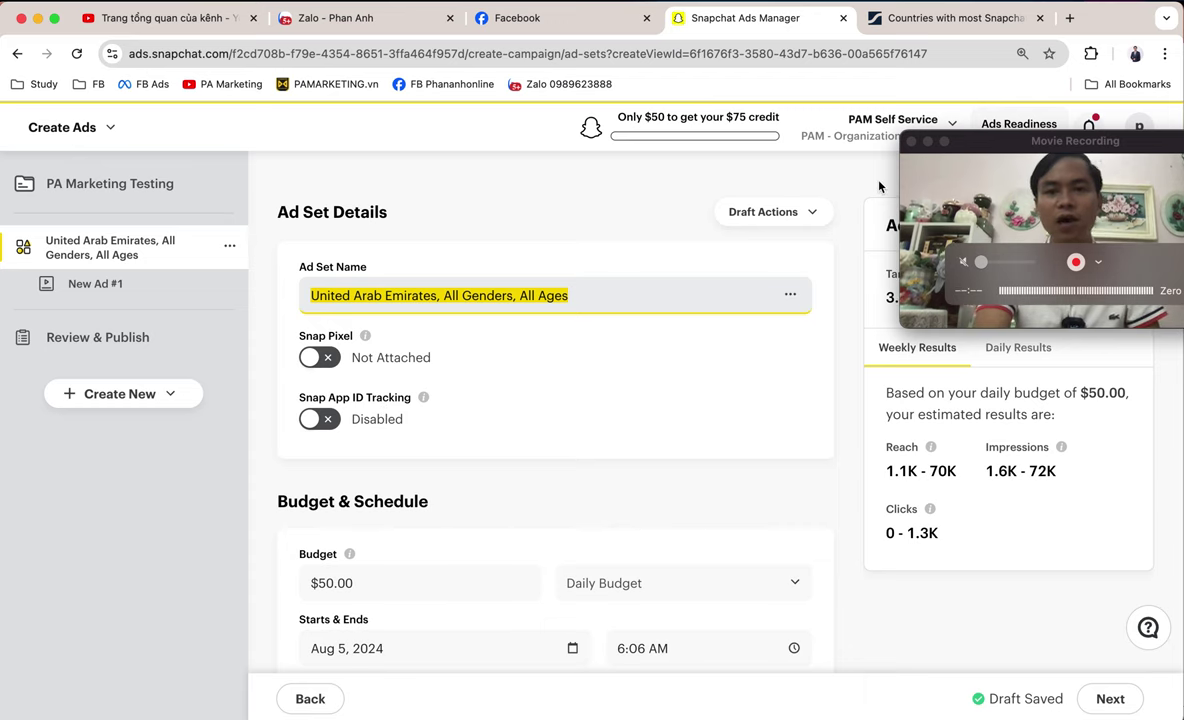
pyautogui.scroll(-2, 689, 453)
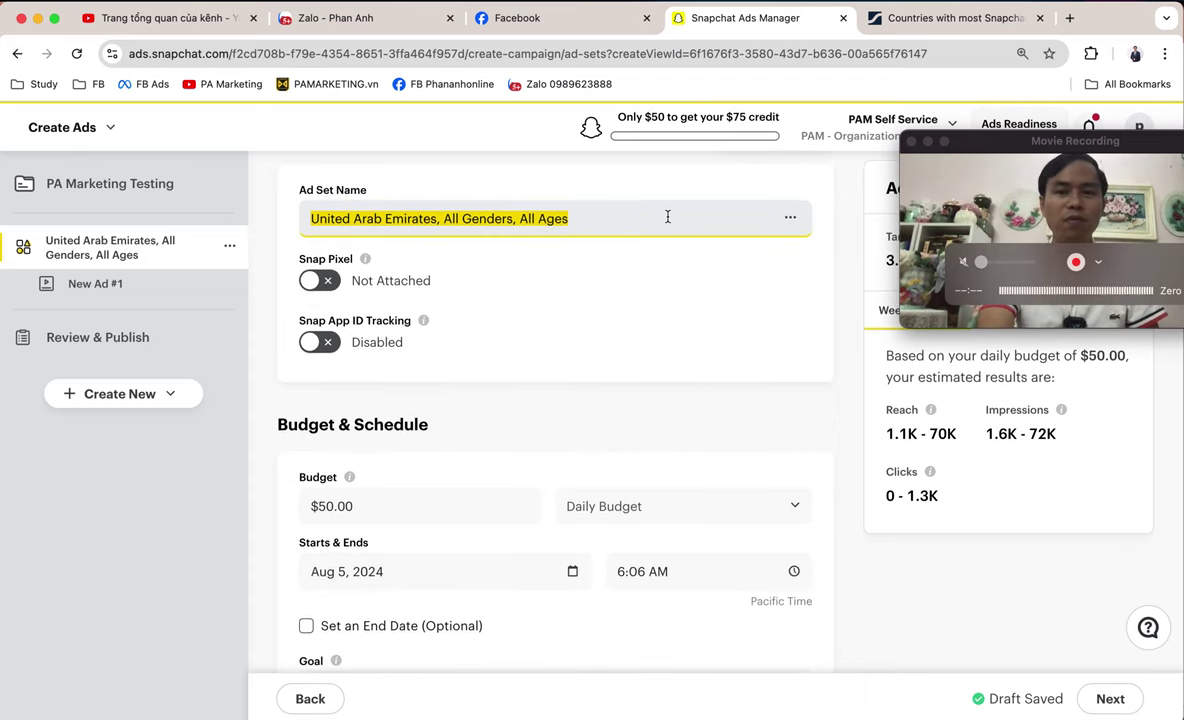
pyautogui.click(594, 218)
# - Replace the ad set name with the advertiser's name and phone number, keeping the $50.00 daily budget
pyautogui.press('super+a')
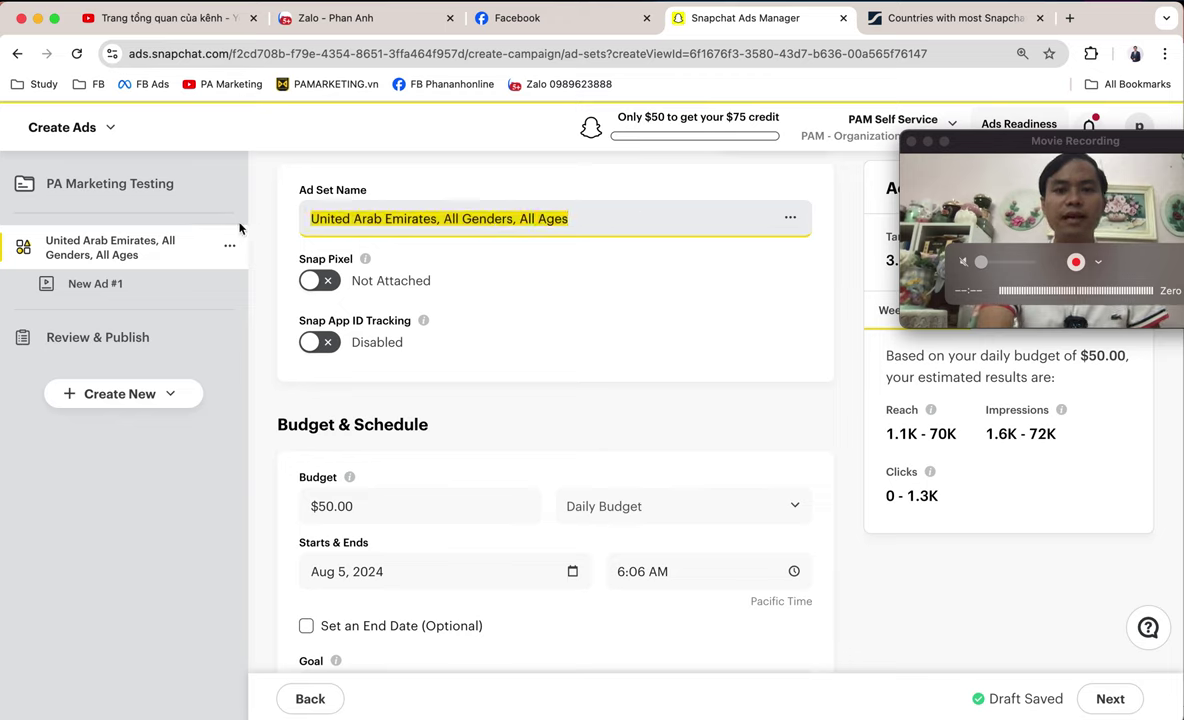
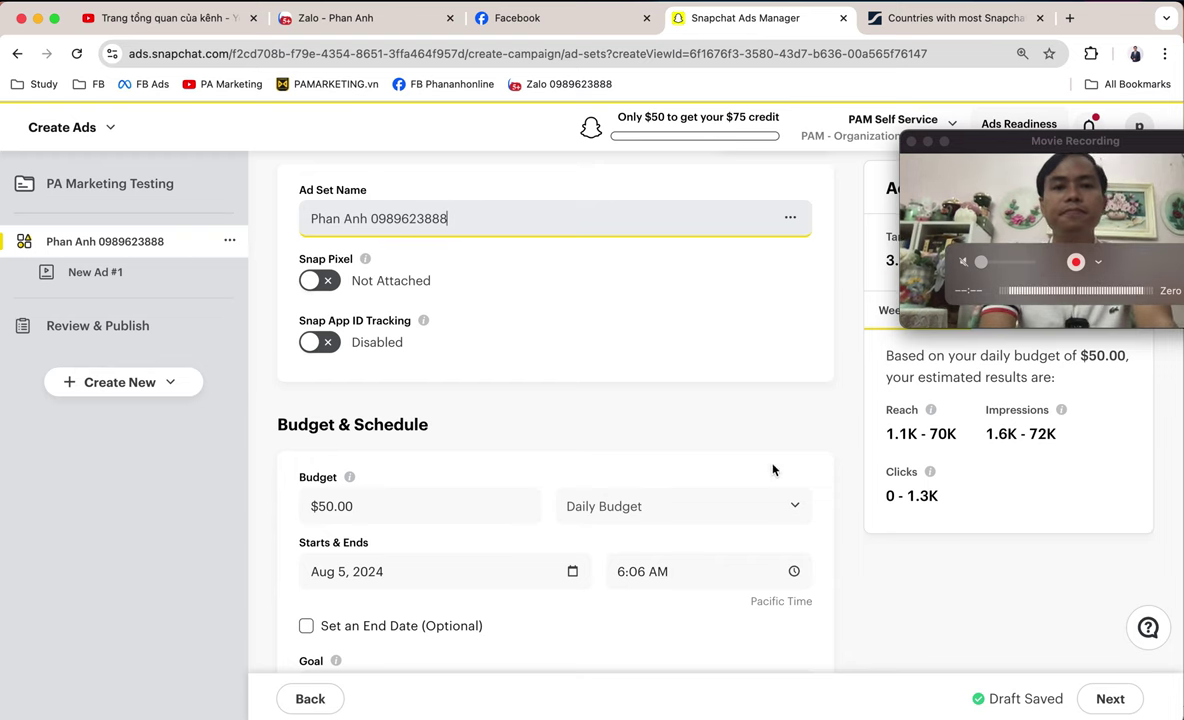
pyautogui.scroll(-4, 688, 437)
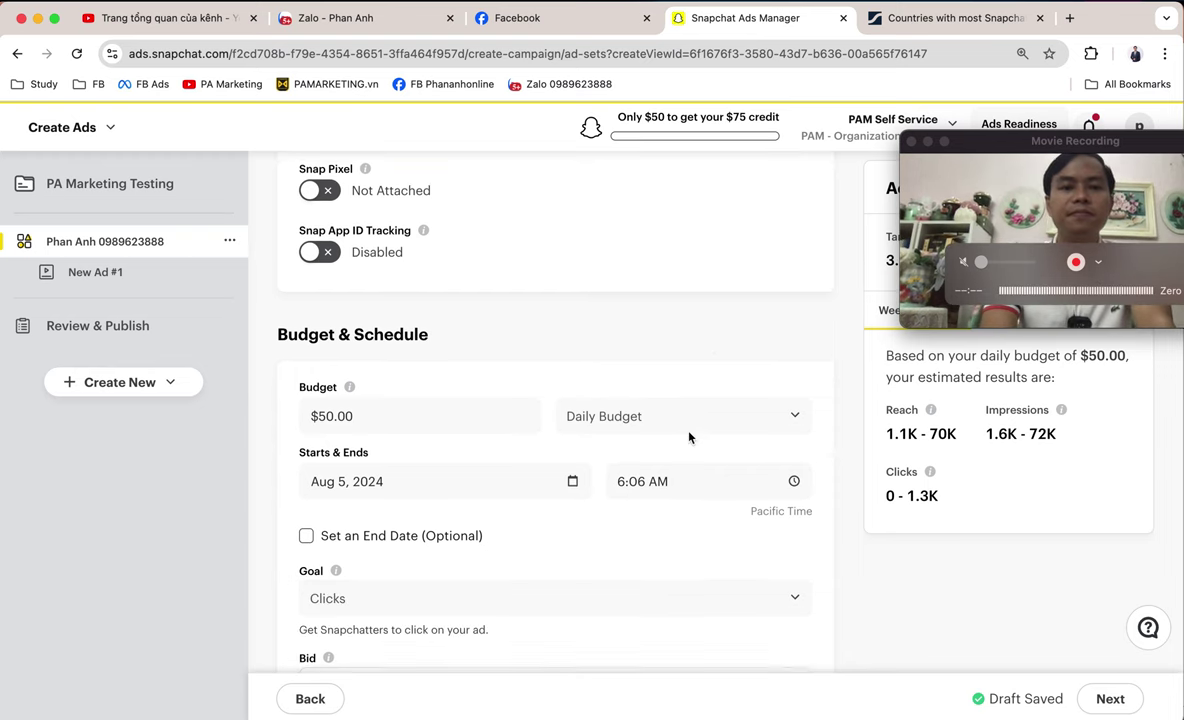
pyautogui.scroll(-1, 688, 437)
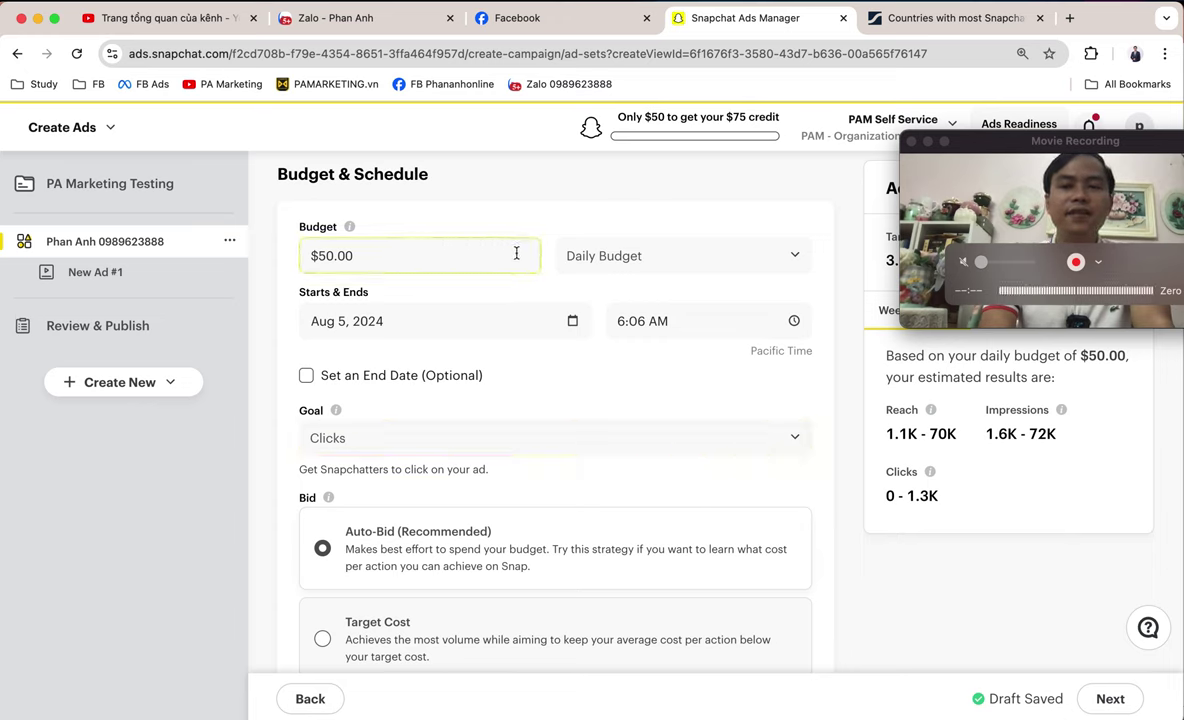
pyautogui.click(382, 256)
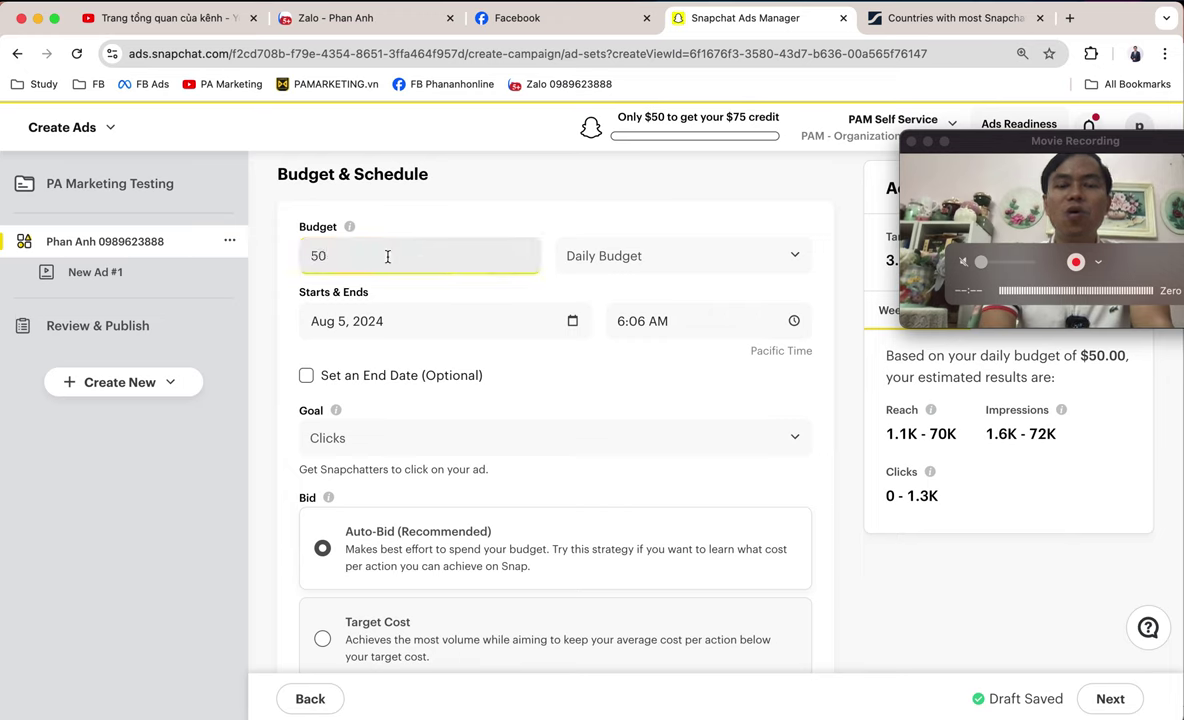
pyautogui.click(639, 263)
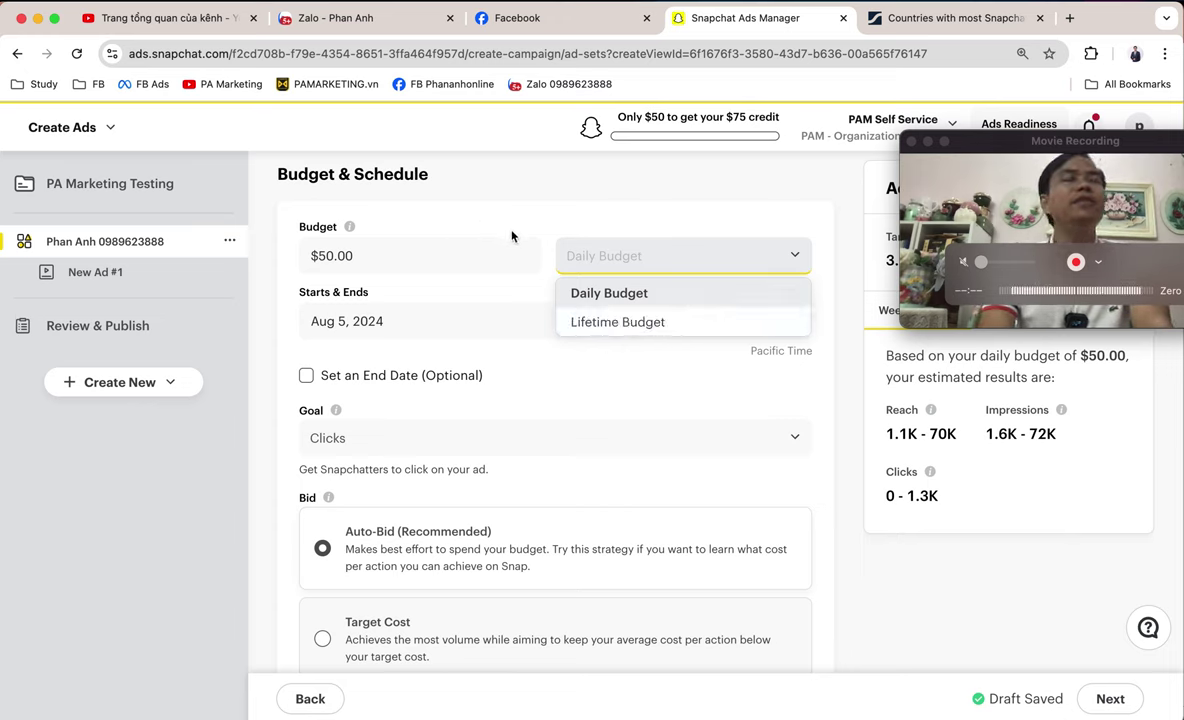
# - Set the daily budget amount to $40.00
pyautogui.click(460, 254)
pyautogui.write('40')
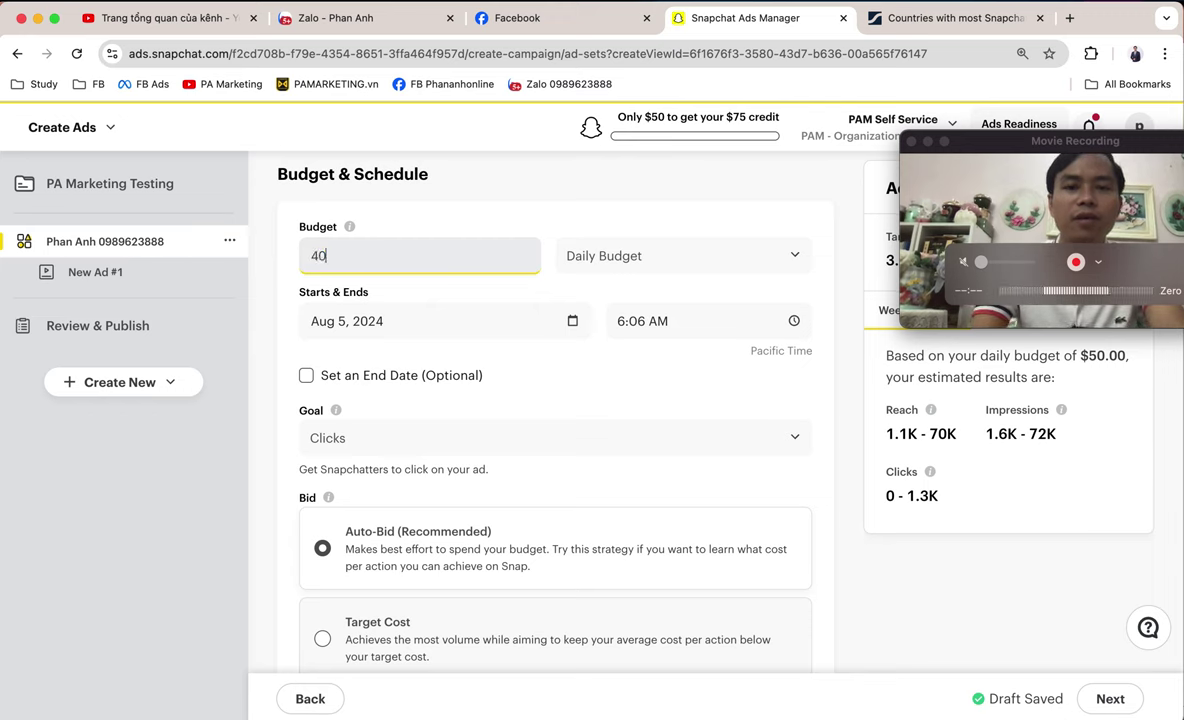
pyautogui.press('Tab')
pyautogui.click(711, 259)
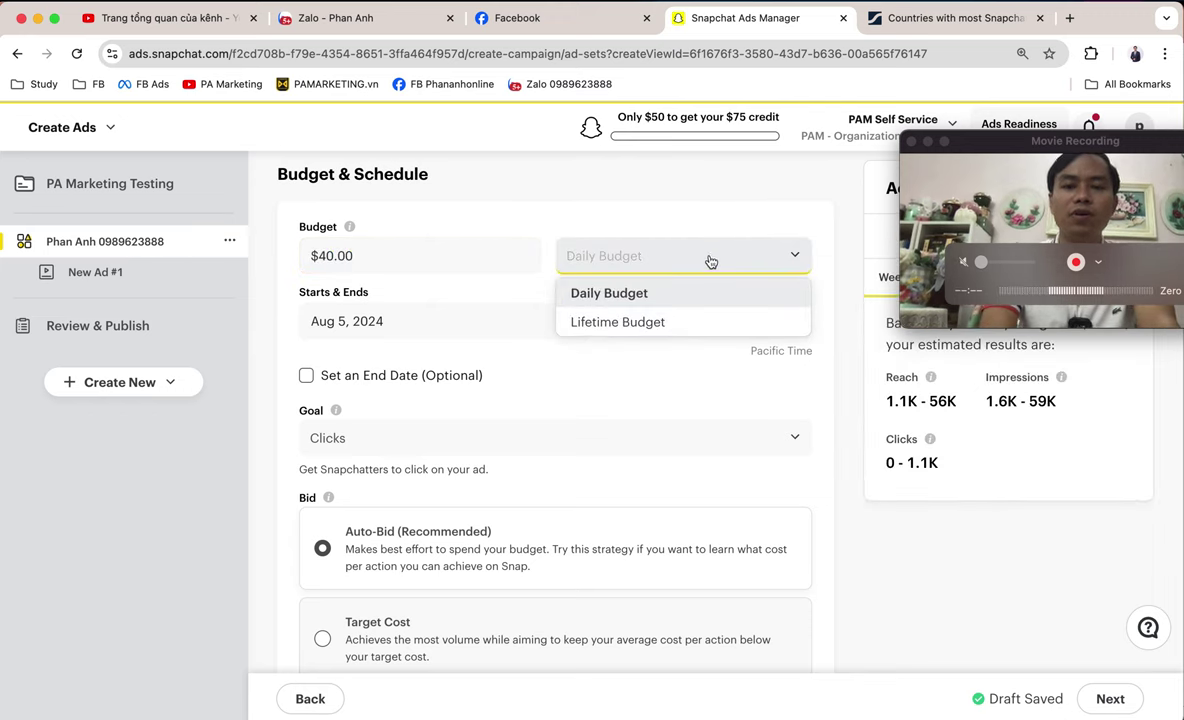
pyautogui.click(608, 291)
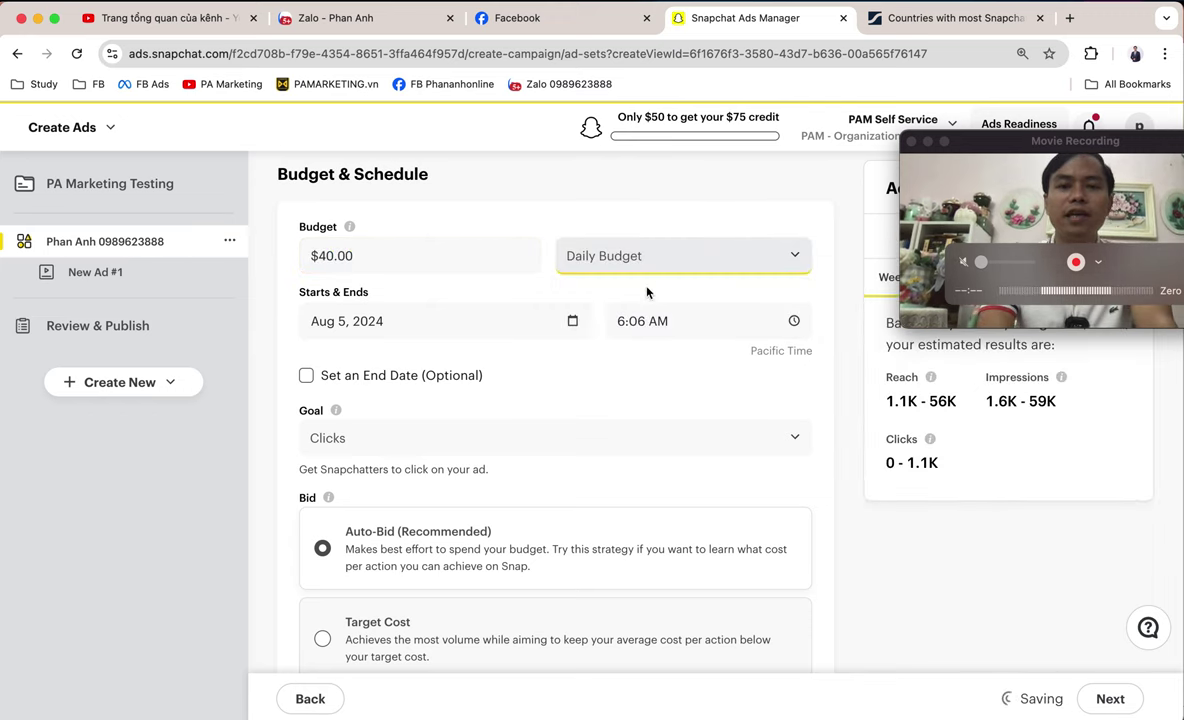
# - Enter 1000 as the budget and switch the budget type to Lifetime Budget
pyautogui.click(425, 258)
pyautogui.press('super+a')
pyautogui.write('1000')
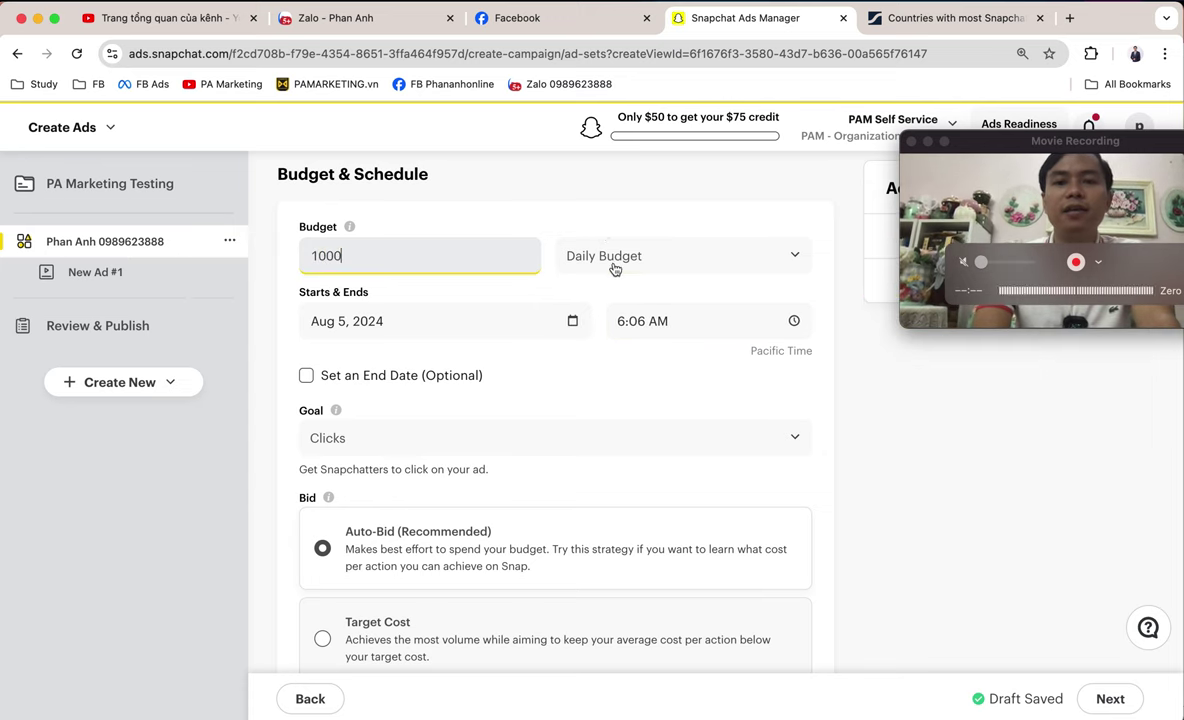
pyautogui.click(613, 260)
pyautogui.click(645, 320)
# - Set the ad set end date to Aug 15, 2024
pyautogui.click(367, 328)
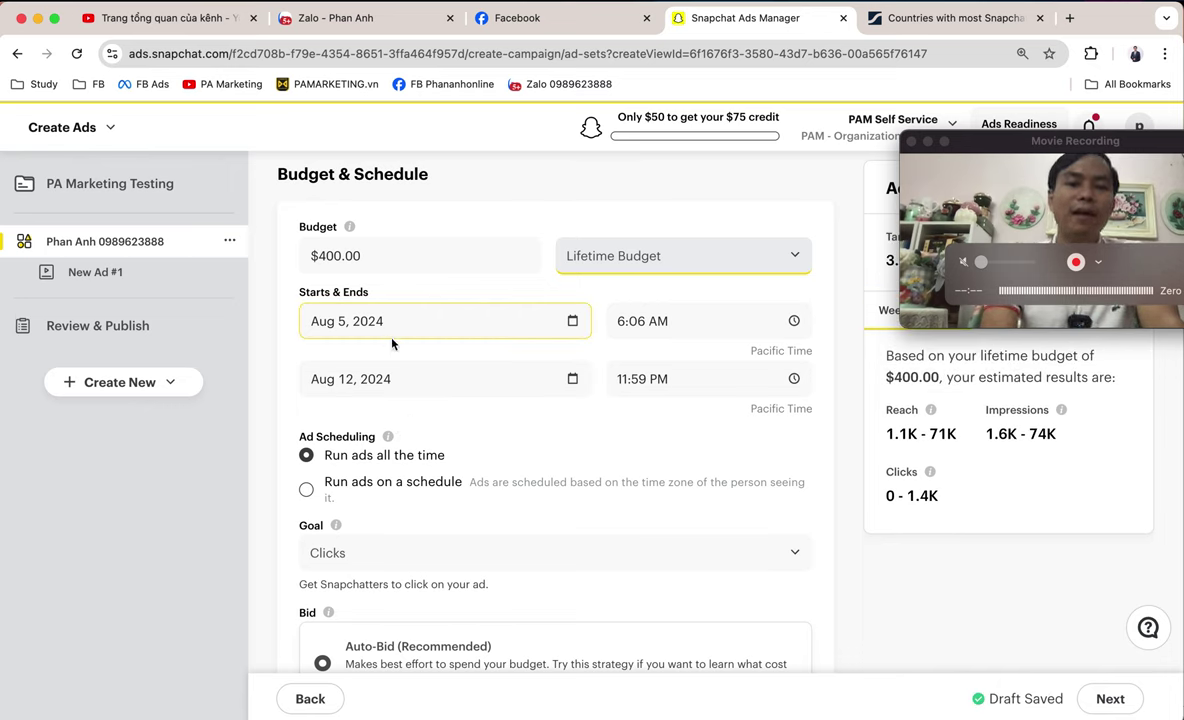
pyautogui.click(418, 379)
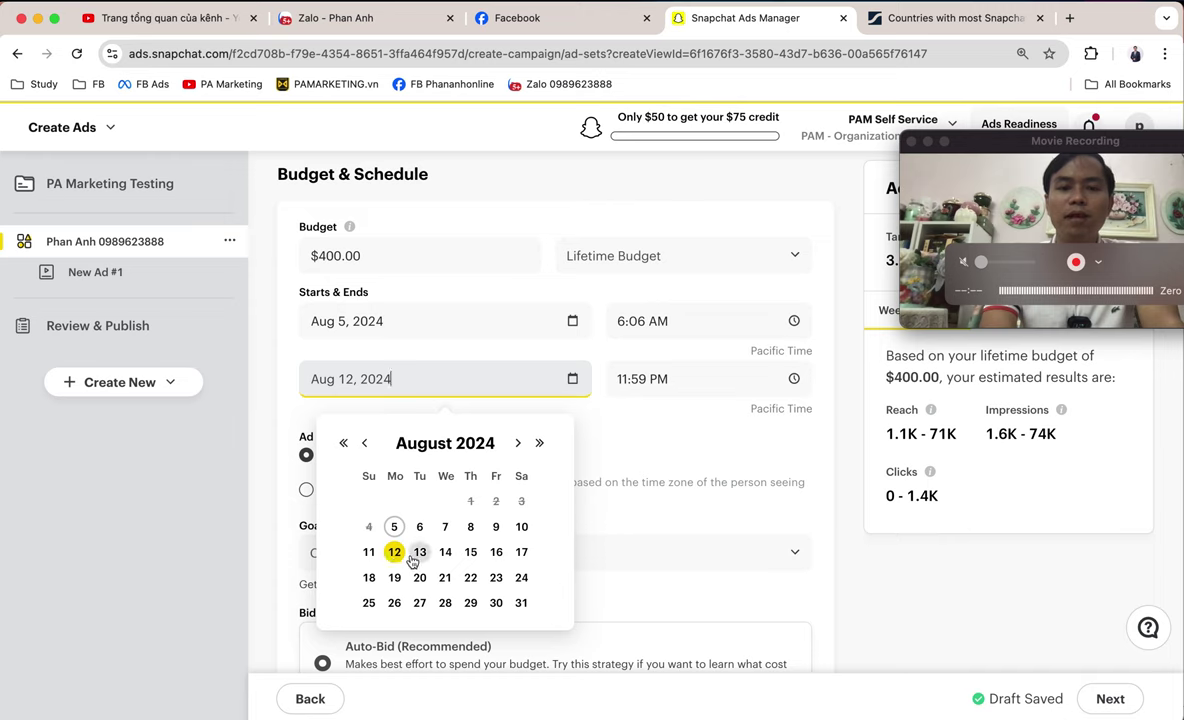
pyautogui.click(471, 552)
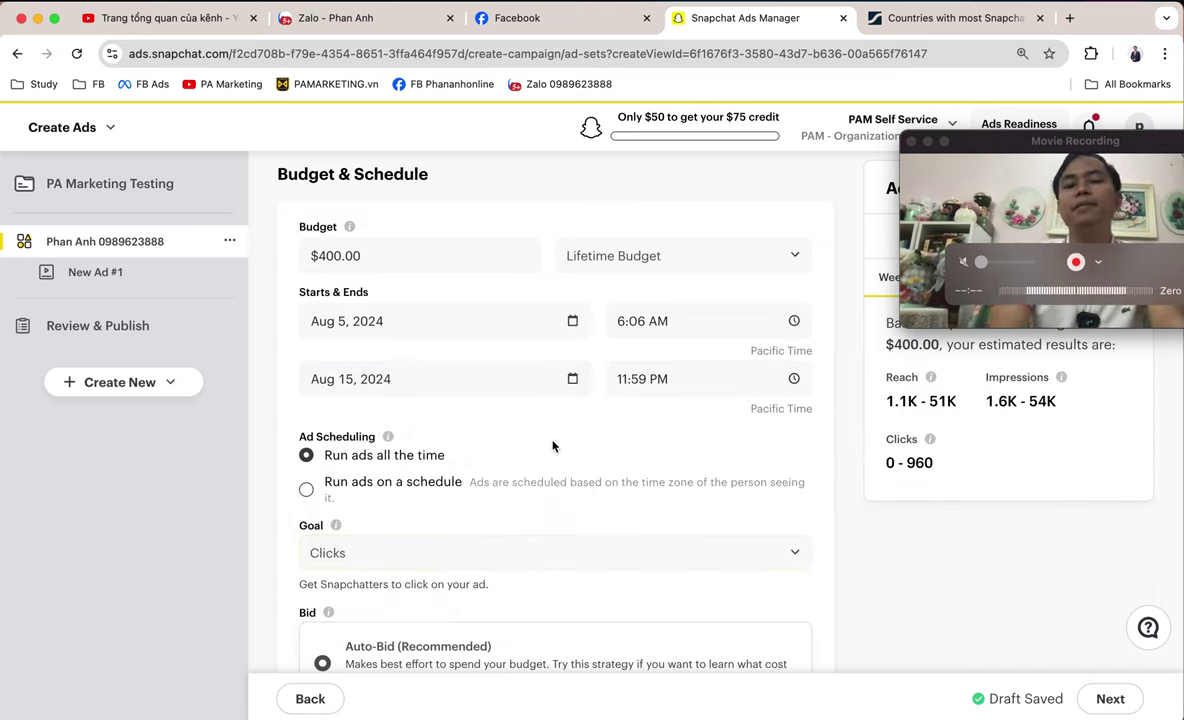
# - Re-enter the lifetime budget as $1,000.00 and confirm it
pyautogui.click(325, 256)
pyautogui.press('BackSpace')
pyautogui.press('BackSpace')
pyautogui.press('BackSpace')
pyautogui.write('1000')
pyautogui.press('Tab')
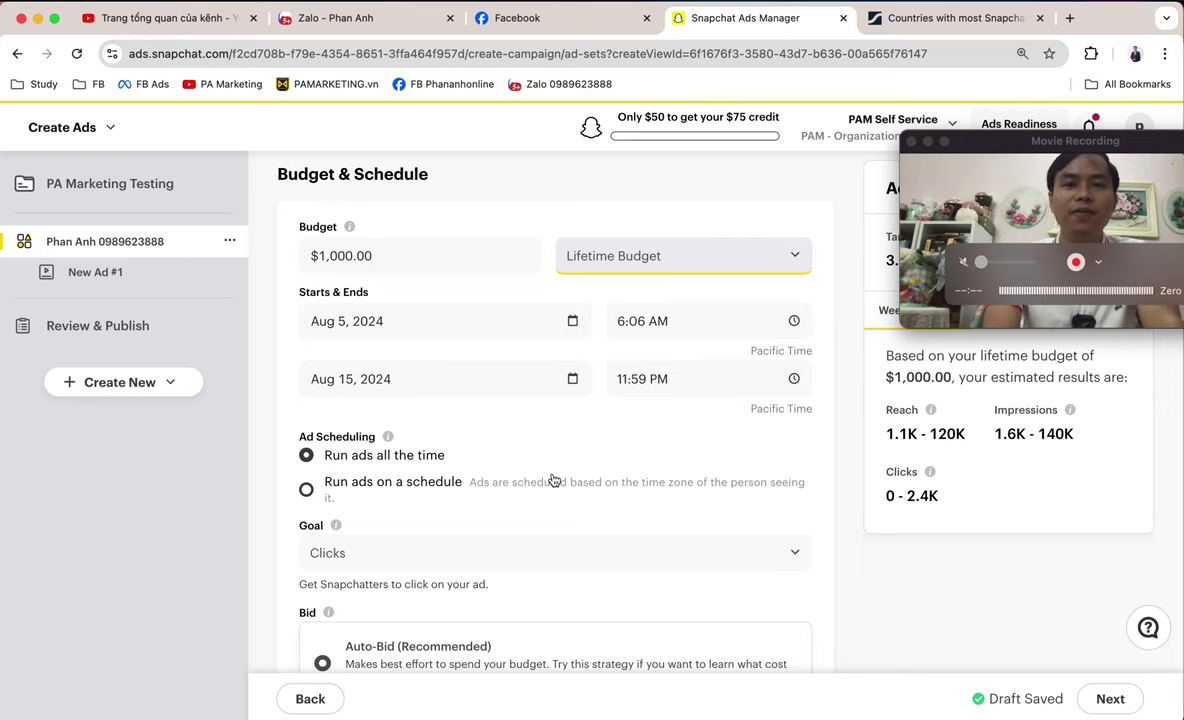
pyautogui.scroll(-3, 553, 481)
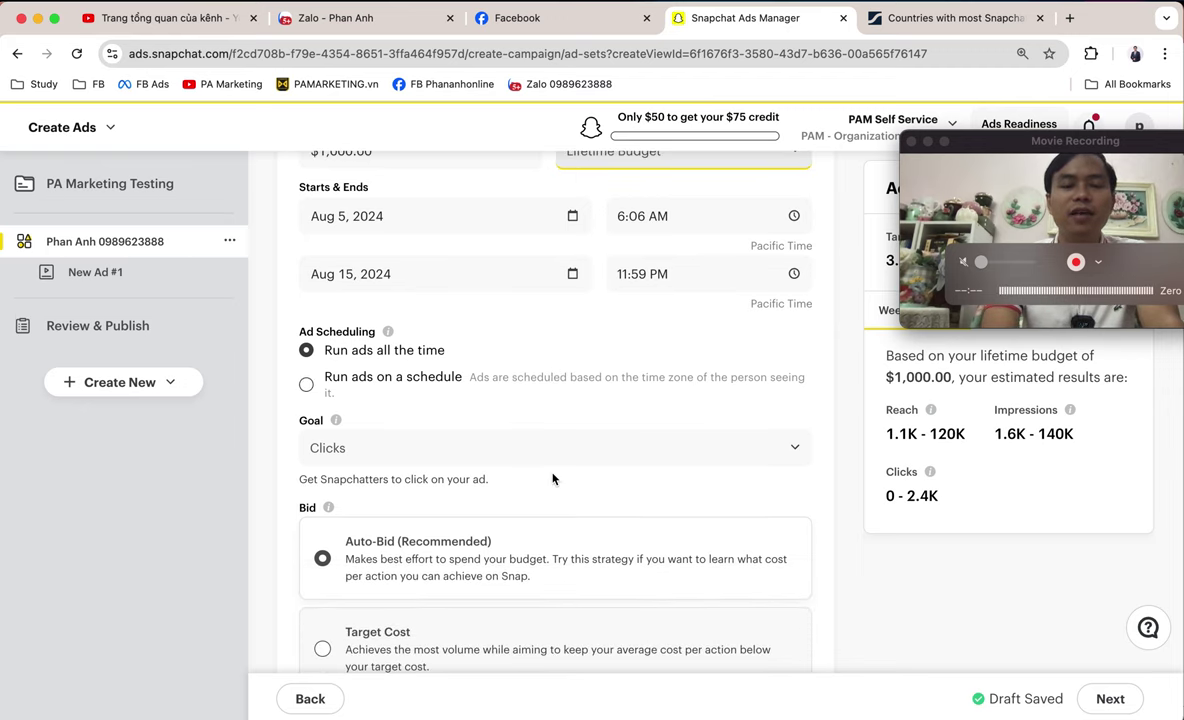
pyautogui.scroll(-1, 553, 479)
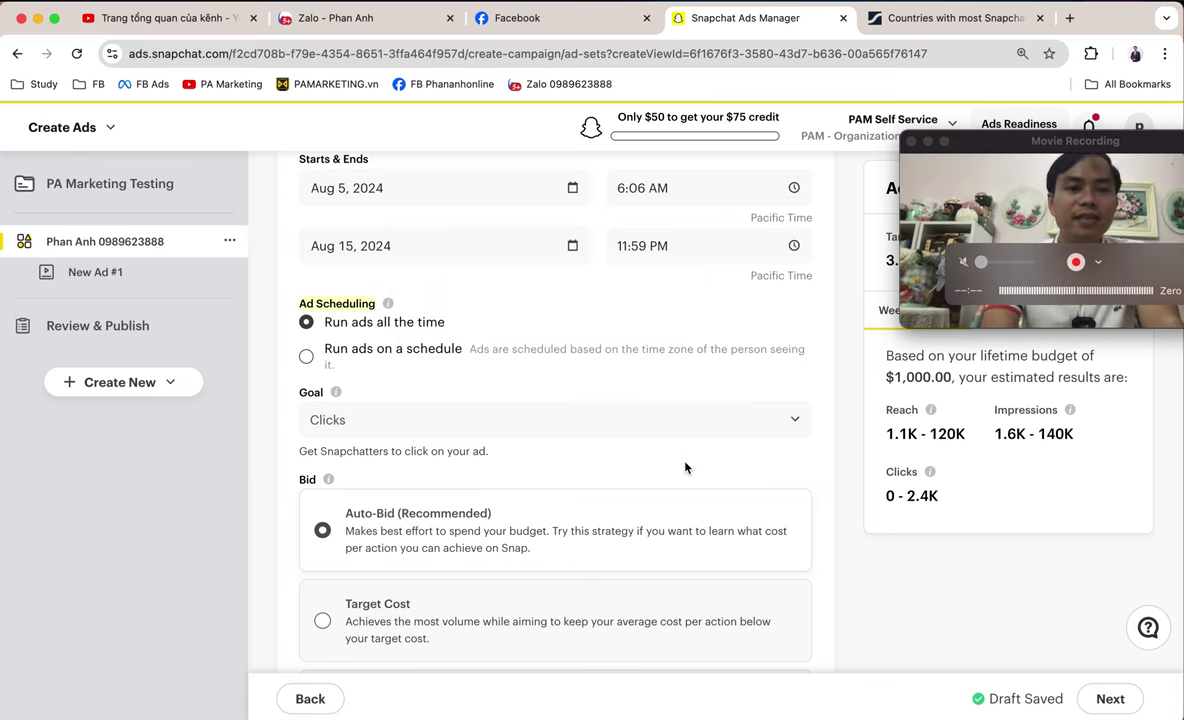
pyautogui.scroll(-2, 685, 467)
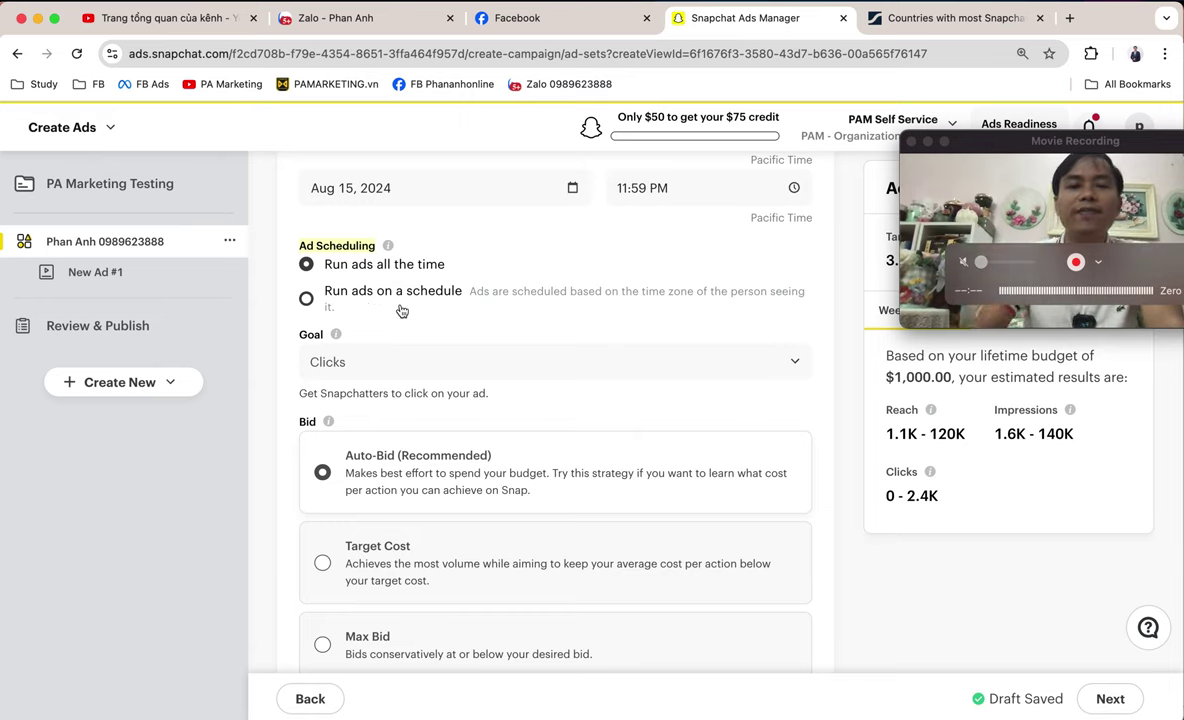
pyautogui.click(383, 298)
pyautogui.moveTo(430, 352); pyautogui.dragTo(727, 510)
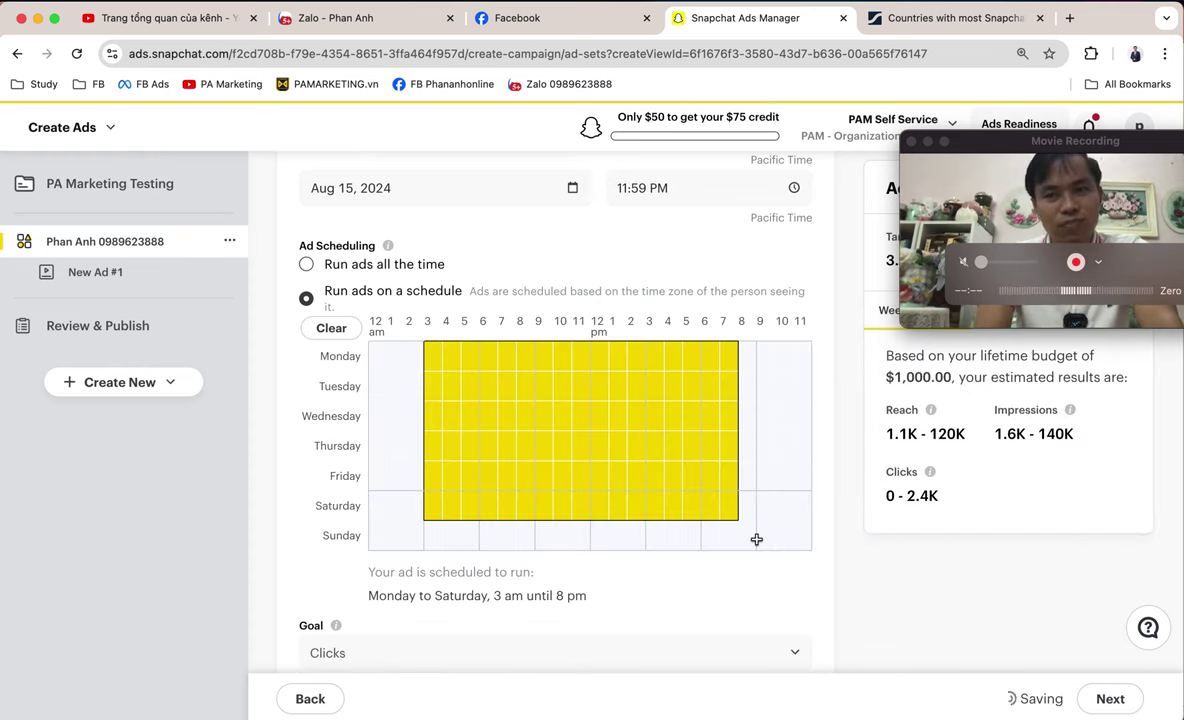
pyautogui.click(334, 264)
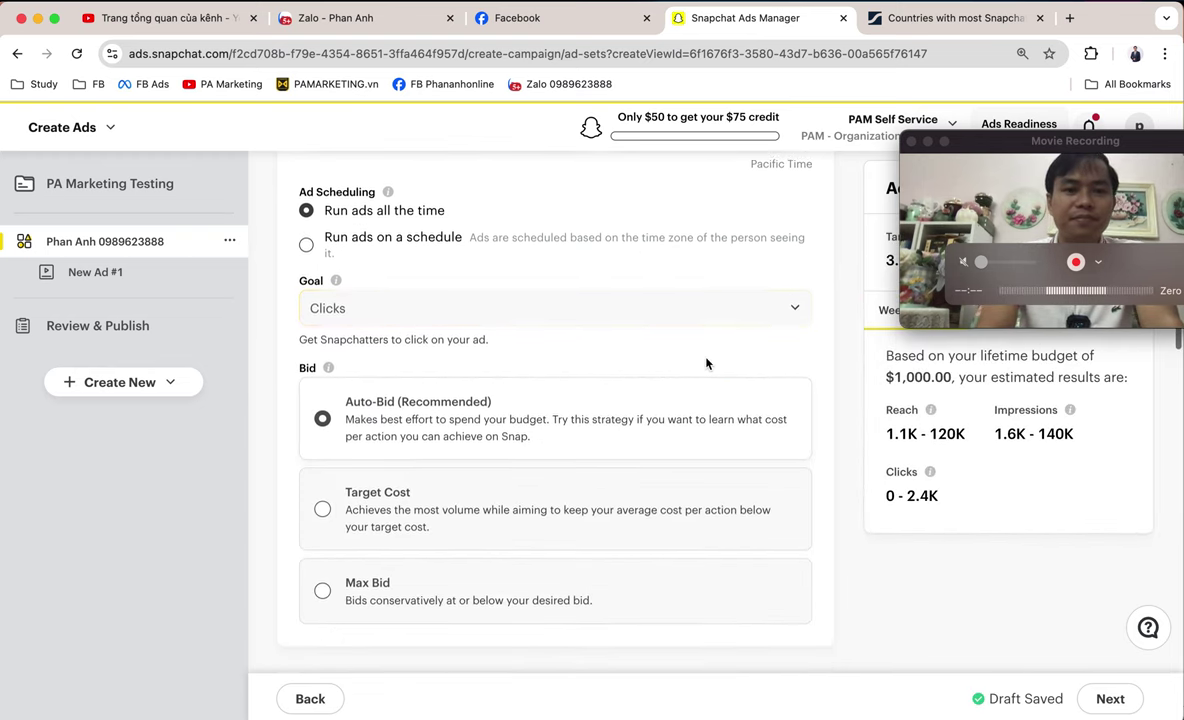
pyautogui.scroll(-2, 481, 298)
pyautogui.scroll(-1, 481, 298)
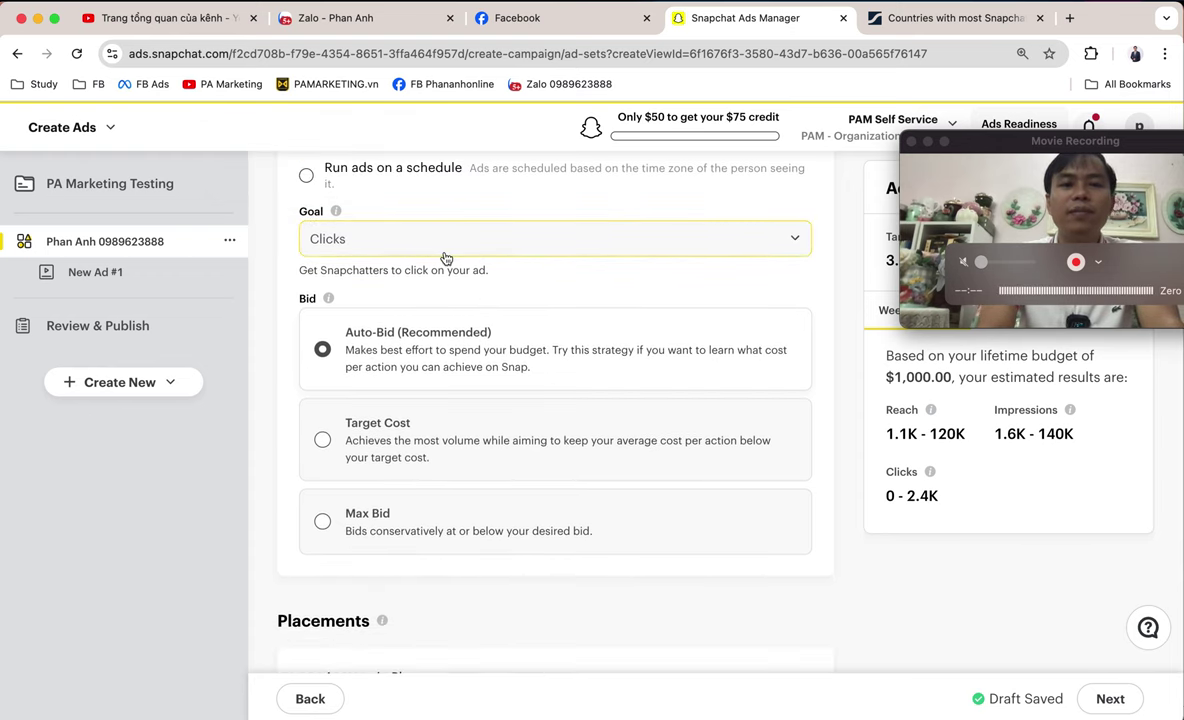
pyautogui.click(412, 238)
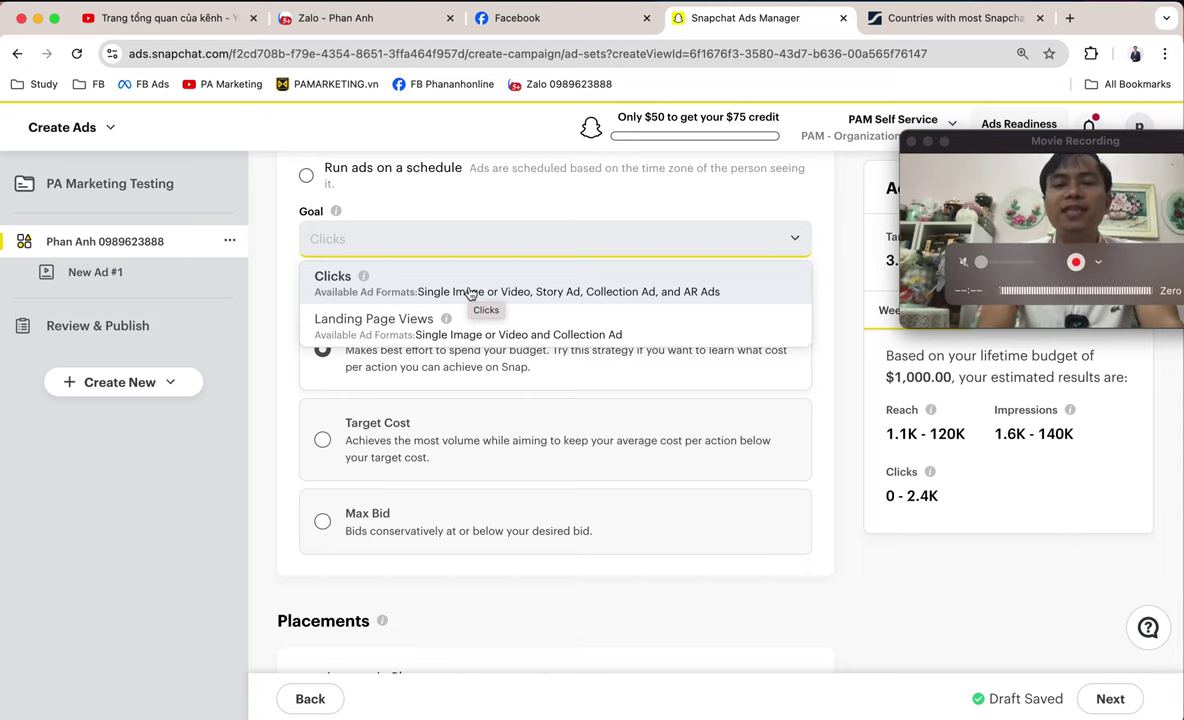
pyautogui.click(577, 287)
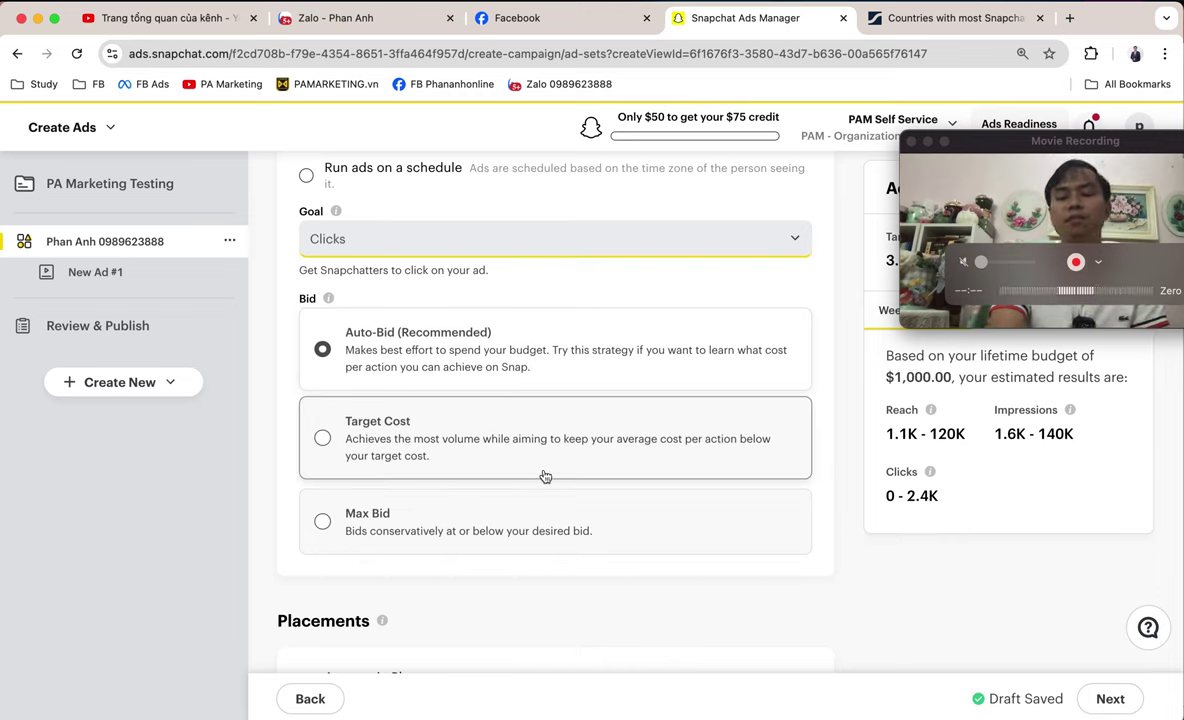
pyautogui.scroll(-1, 536, 523)
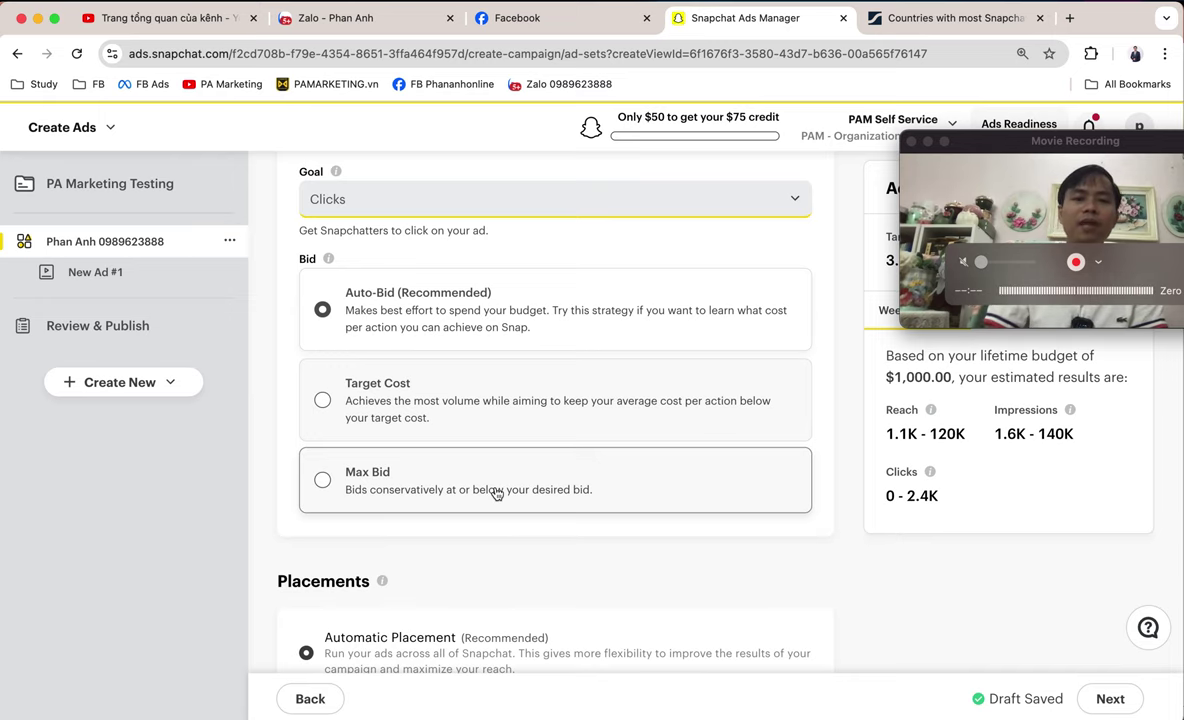
pyautogui.scroll(-8, 497, 493)
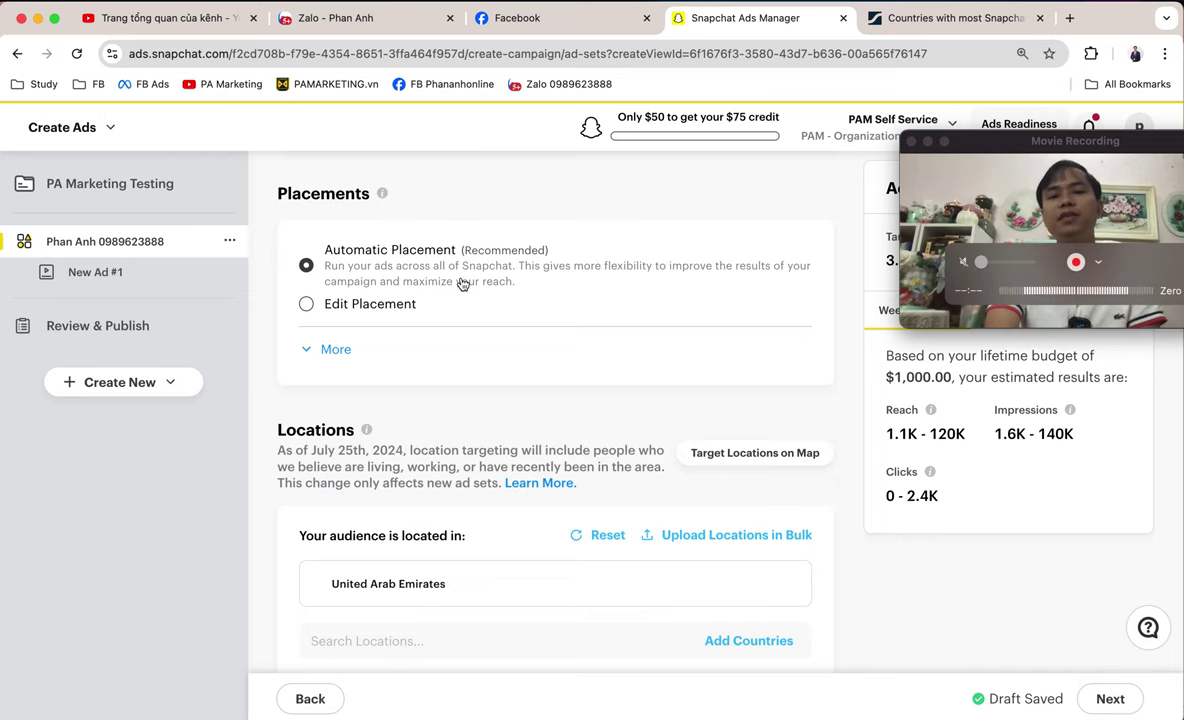
# - Switch Placements to Edit Placement and scroll past the checked Content placements to Locations
pyautogui.click(382, 302)
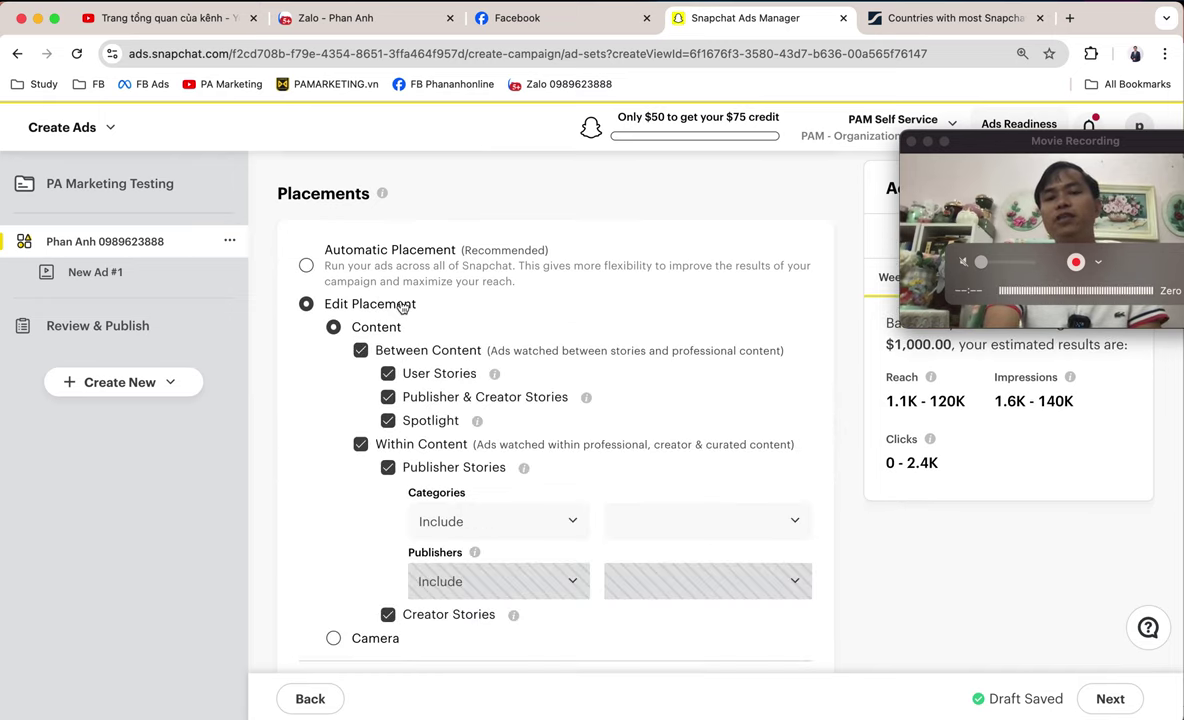
pyautogui.scroll(-1, 505, 300)
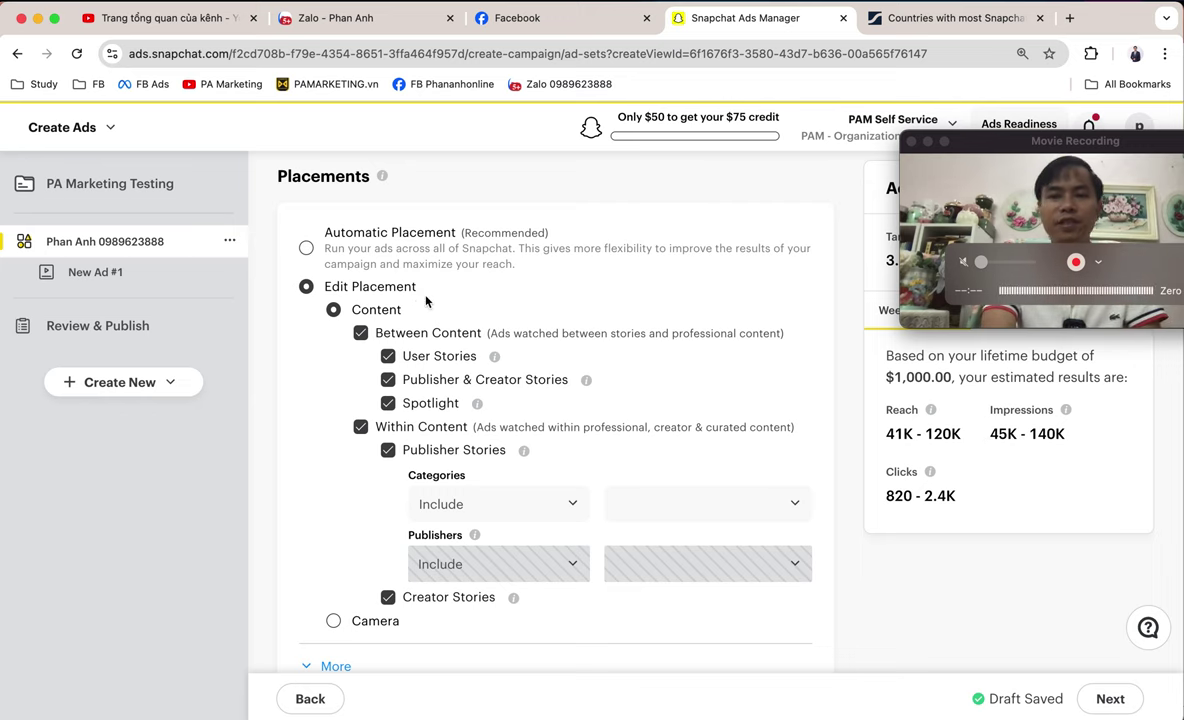
pyautogui.scroll(-3, 426, 301)
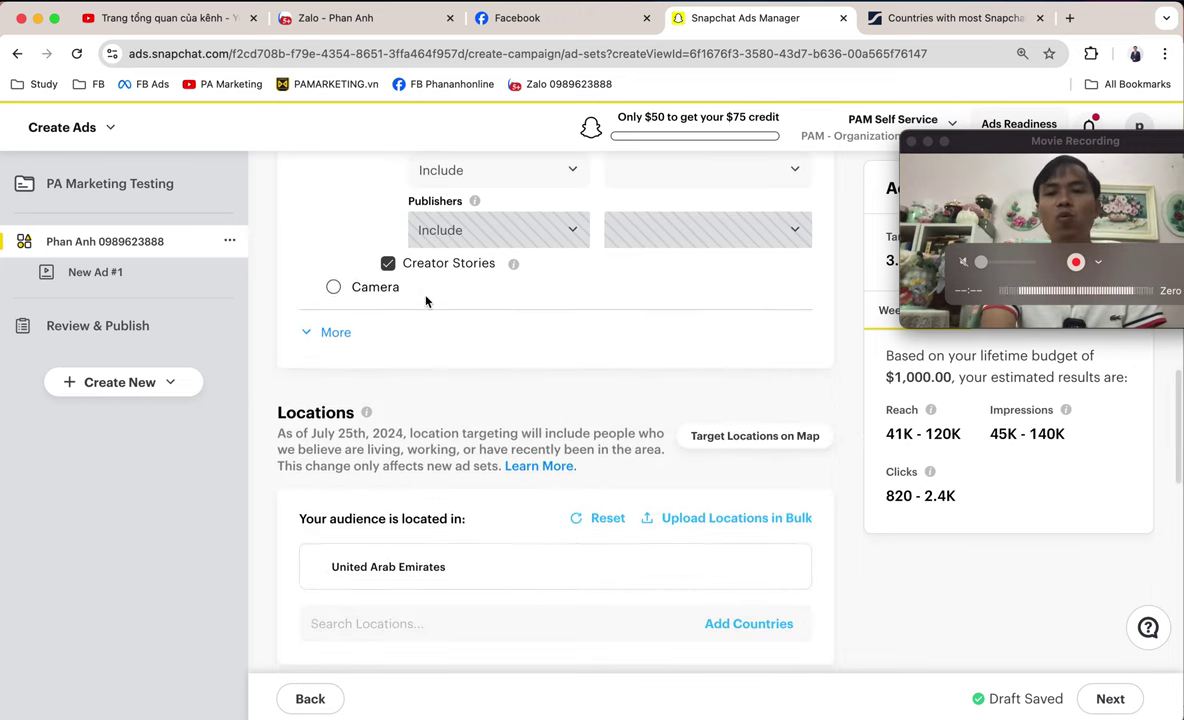
pyautogui.scroll(2, 426, 301)
pyautogui.scroll(2, 426, 301)
pyautogui.scroll(-5, 425, 300)
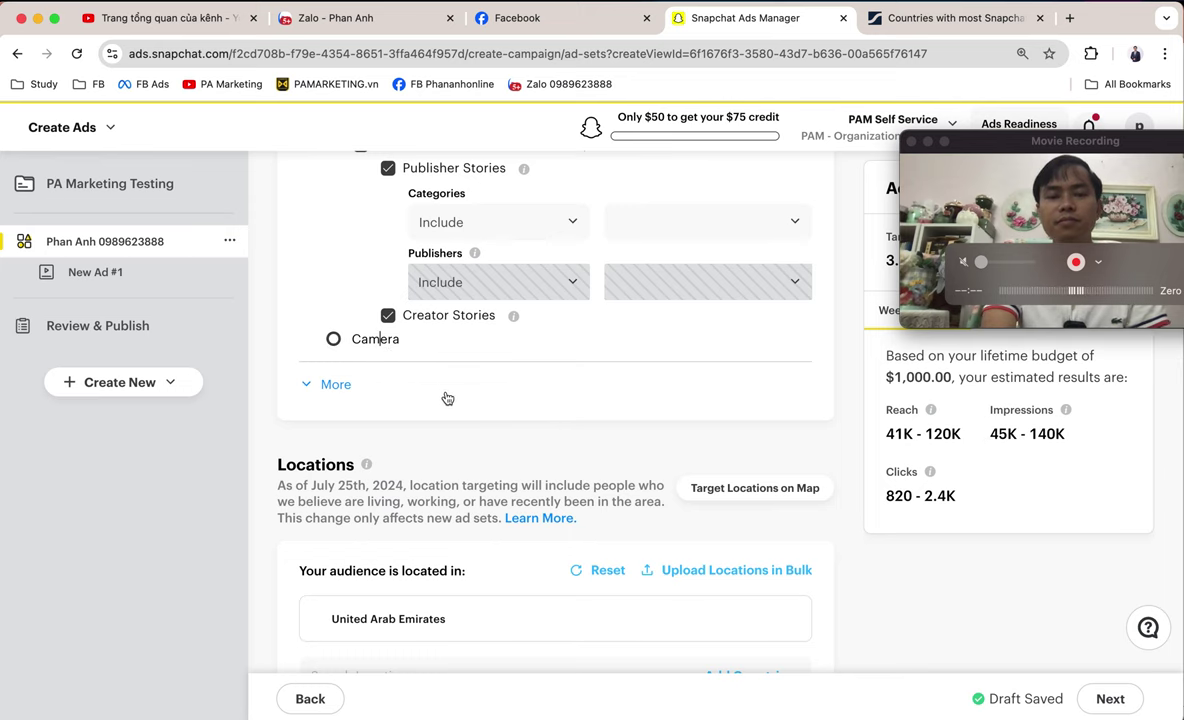
pyautogui.scroll(-3, 449, 396)
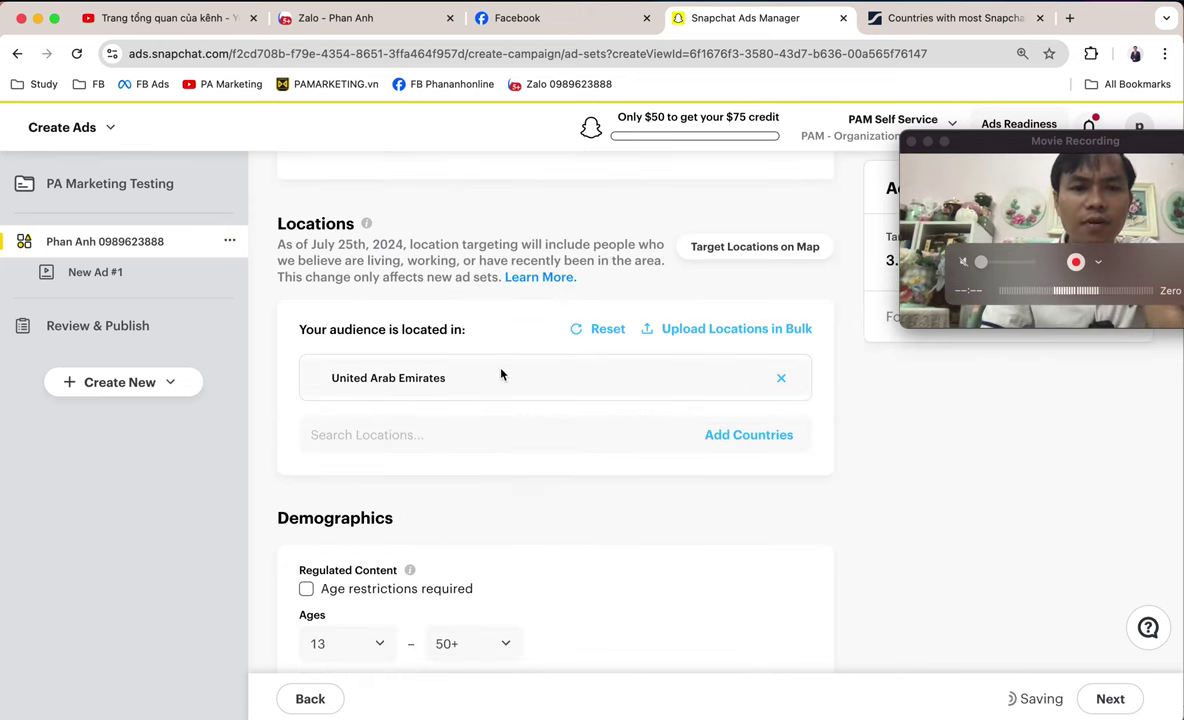
pyautogui.scroll(3, 501, 374)
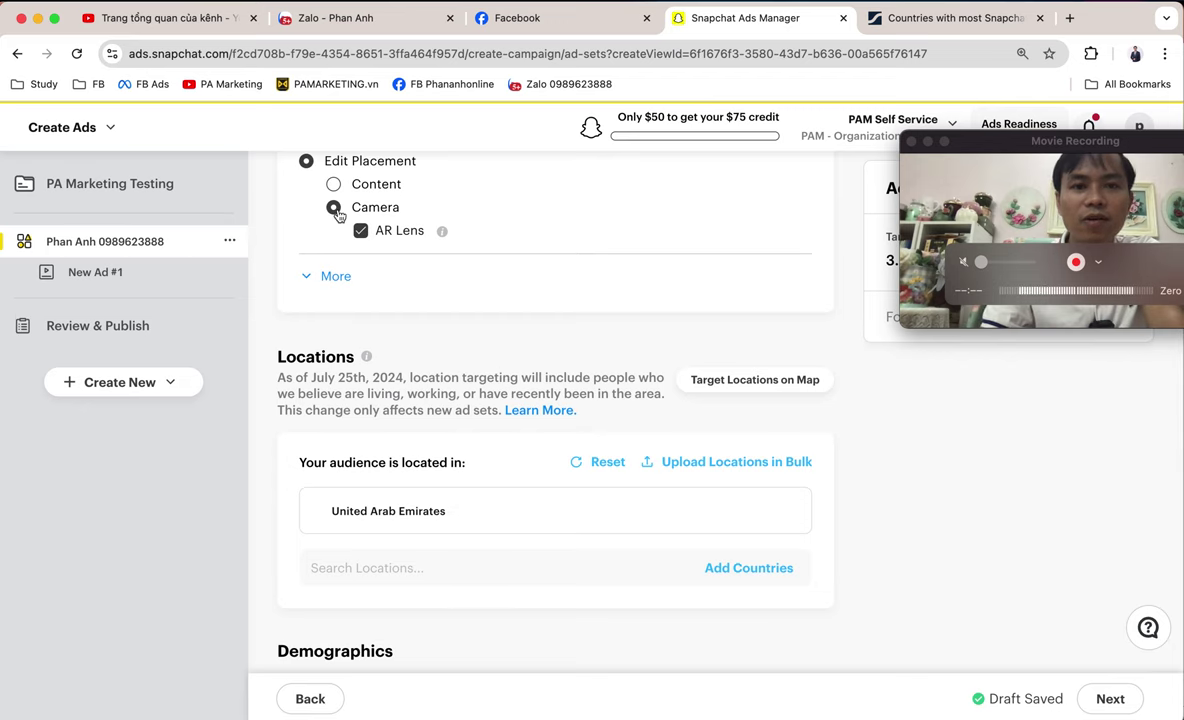
pyautogui.scroll(1, 315, 200)
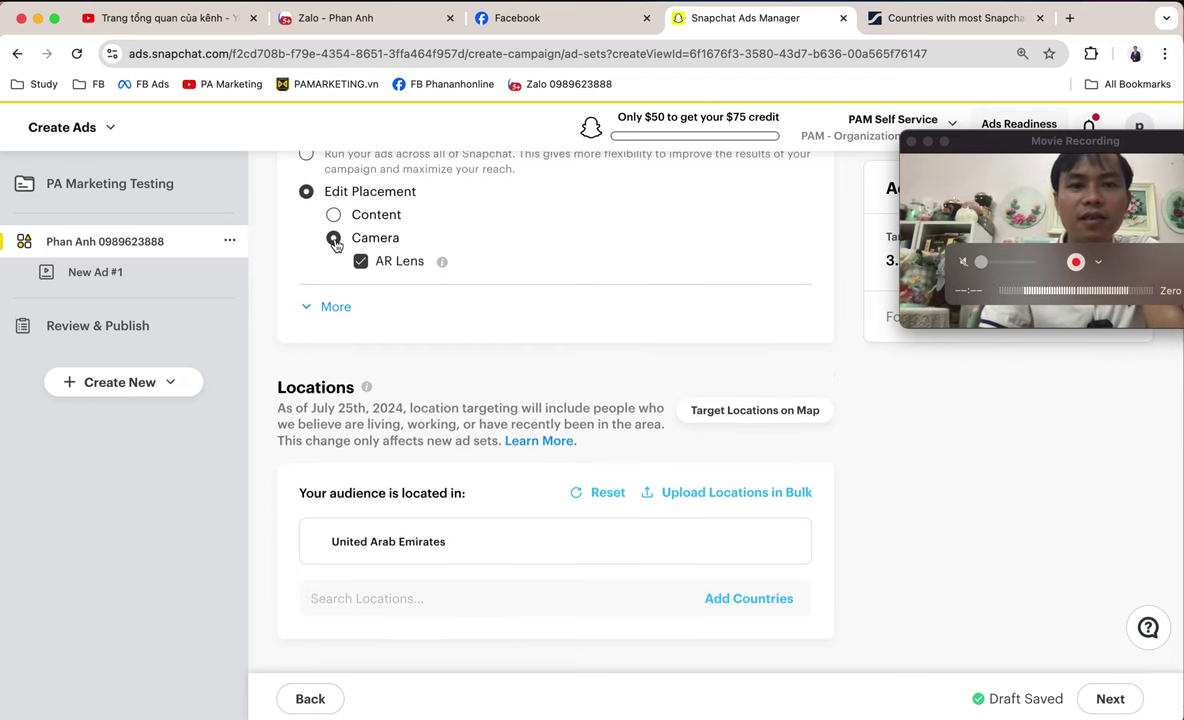
pyautogui.scroll(1, 376, 250)
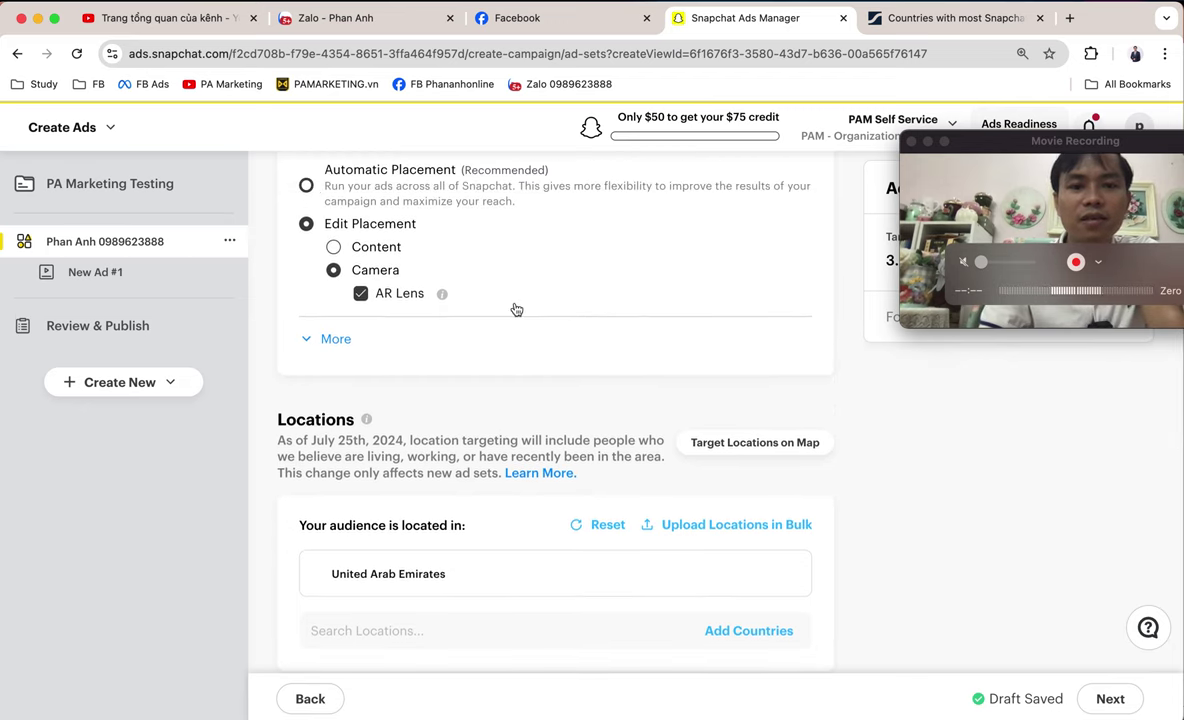
pyautogui.scroll(-5, 507, 304)
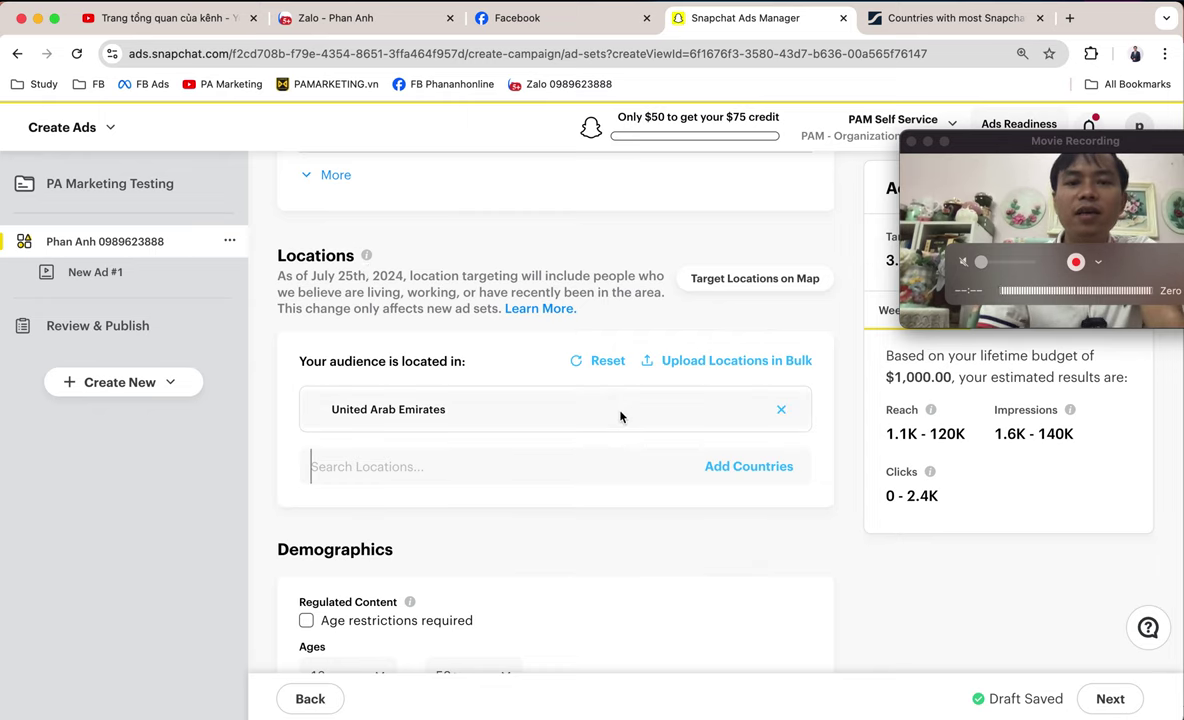
# - Browse the Add Countries list of continents and Asian countries, keeping United Arab Emirates as the only location
pyautogui.click(732, 465)
pyautogui.scroll(-2, 540, 470)
pyautogui.scroll(-3, 524, 476)
pyautogui.scroll(2, 524, 472)
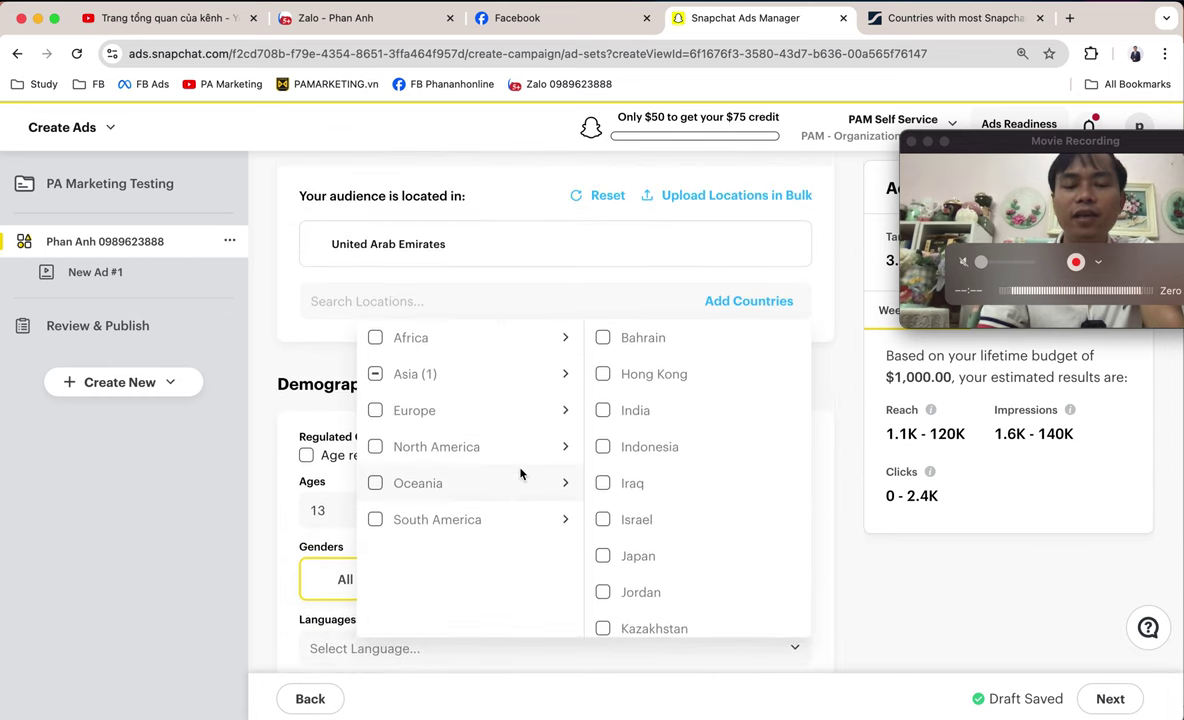
pyautogui.scroll(-1, 727, 339)
pyautogui.scroll(-5, 735, 509)
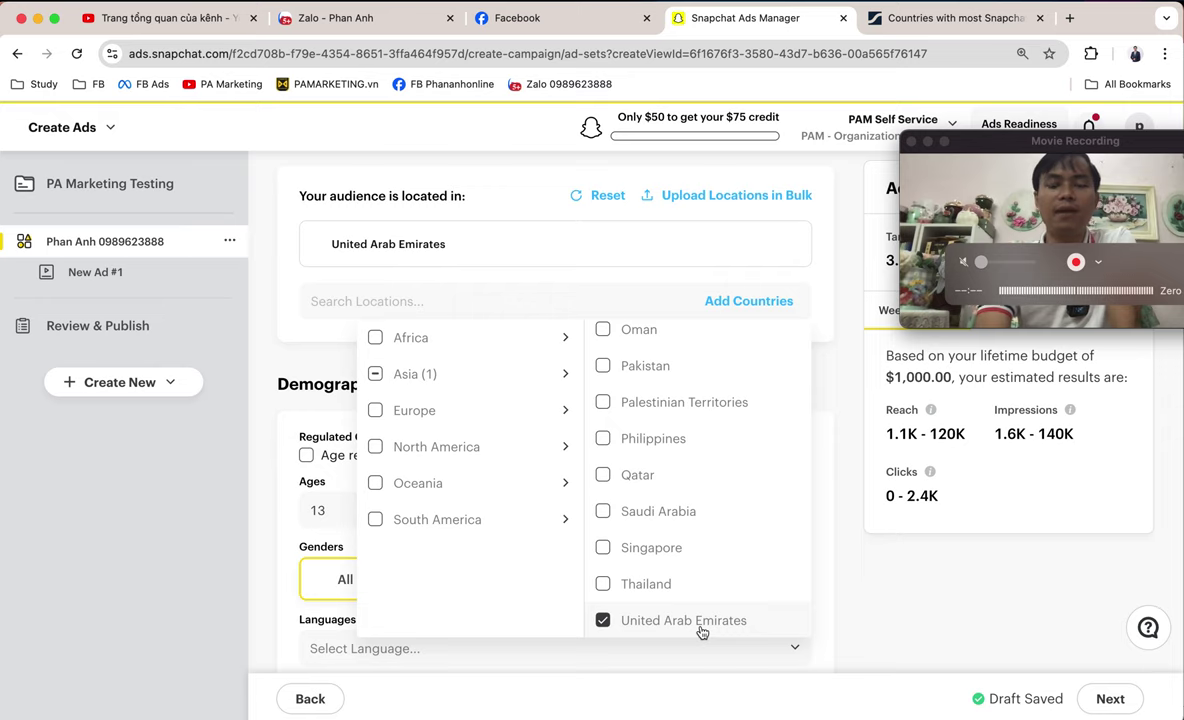
pyautogui.scroll(1, 648, 587)
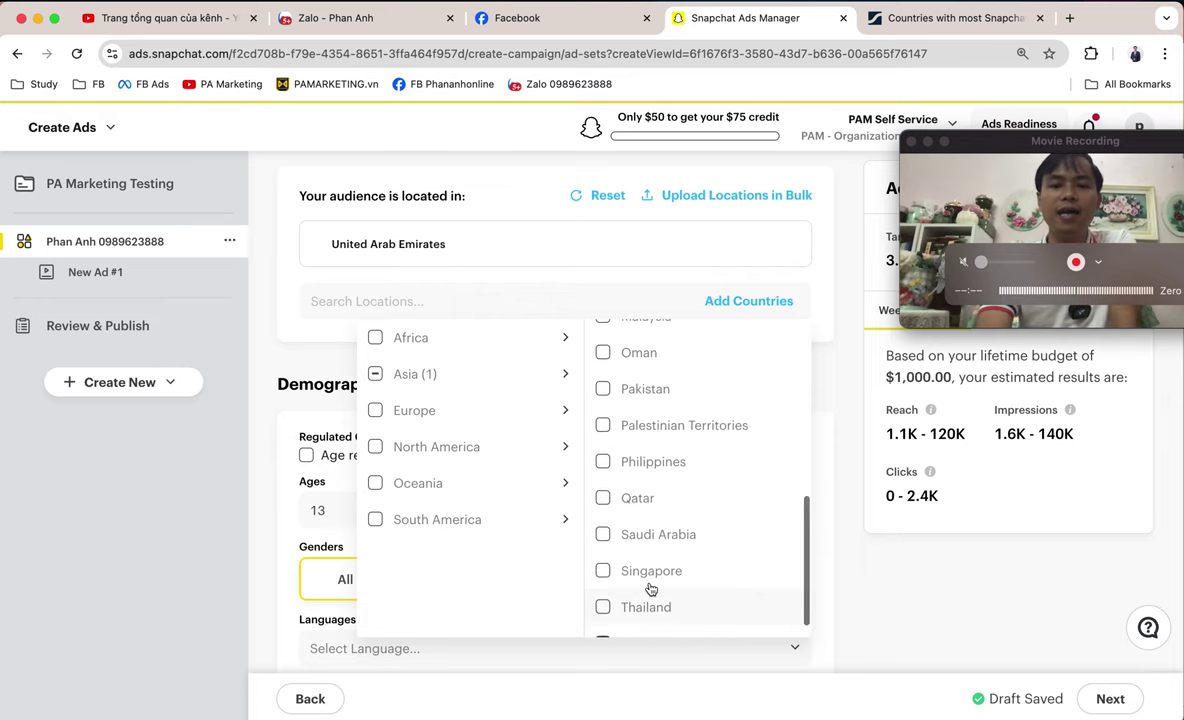
pyautogui.scroll(1, 648, 578)
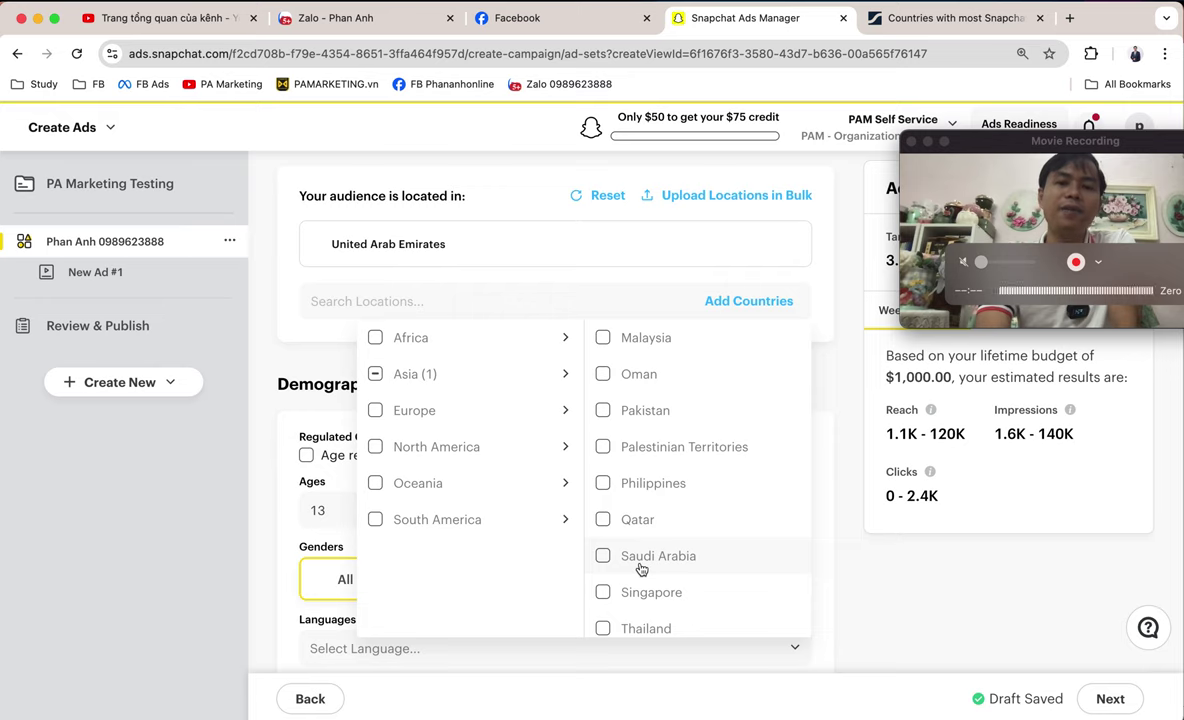
pyautogui.scroll(3, 643, 538)
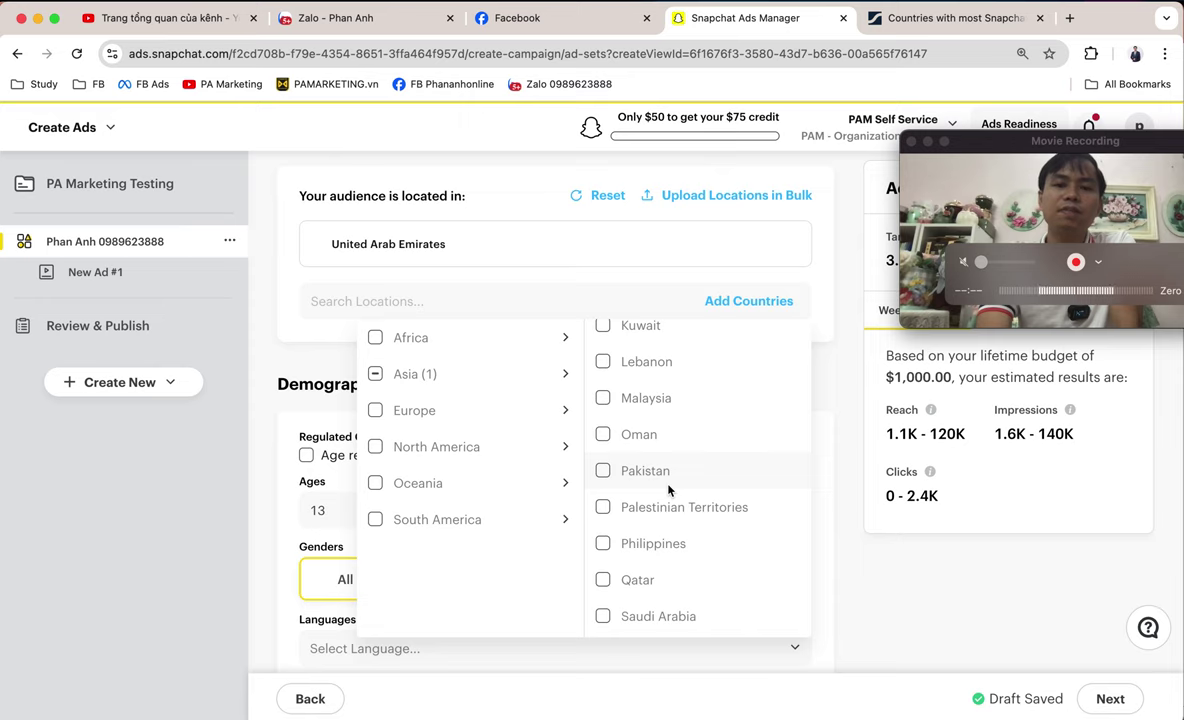
pyautogui.scroll(3, 668, 489)
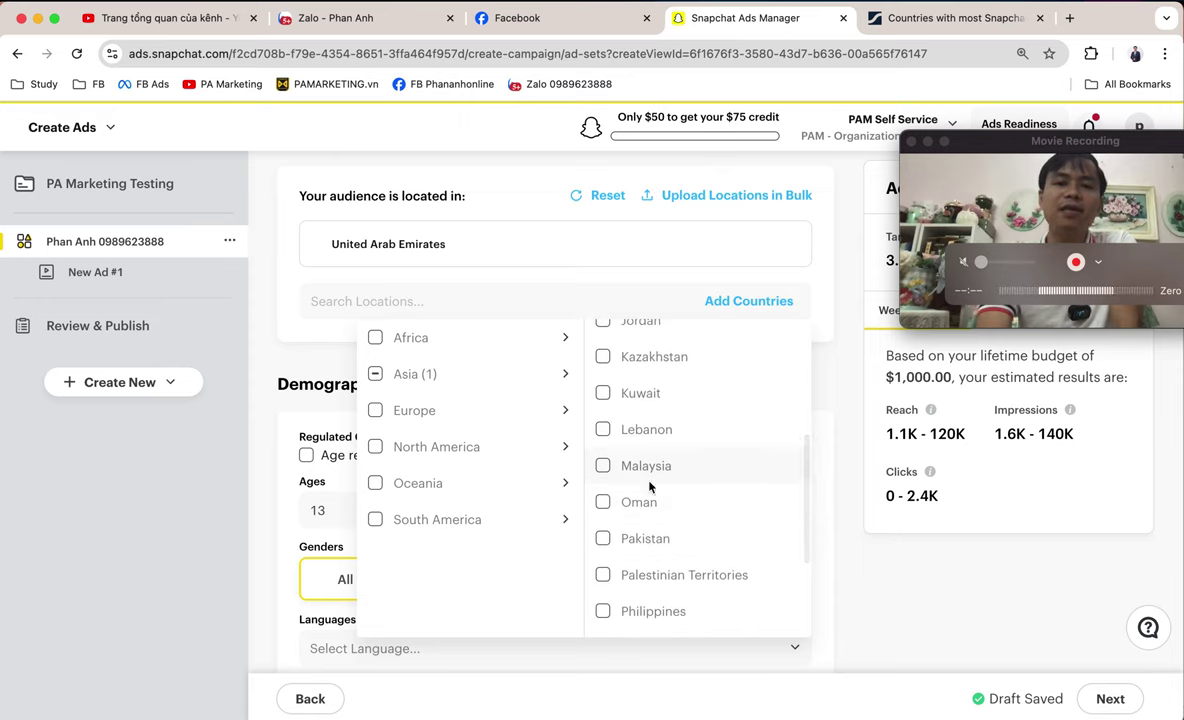
pyautogui.scroll(1, 641, 485)
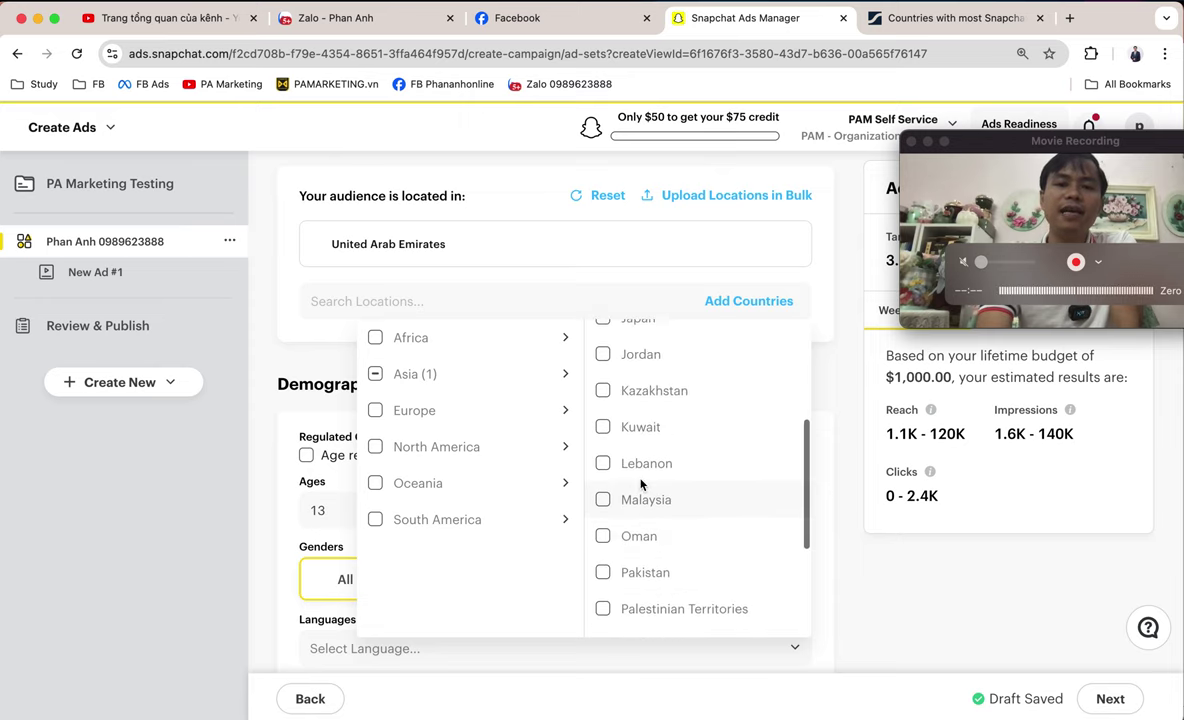
pyautogui.scroll(1, 641, 484)
pyautogui.scroll(1, 641, 484)
pyautogui.scroll(2, 641, 484)
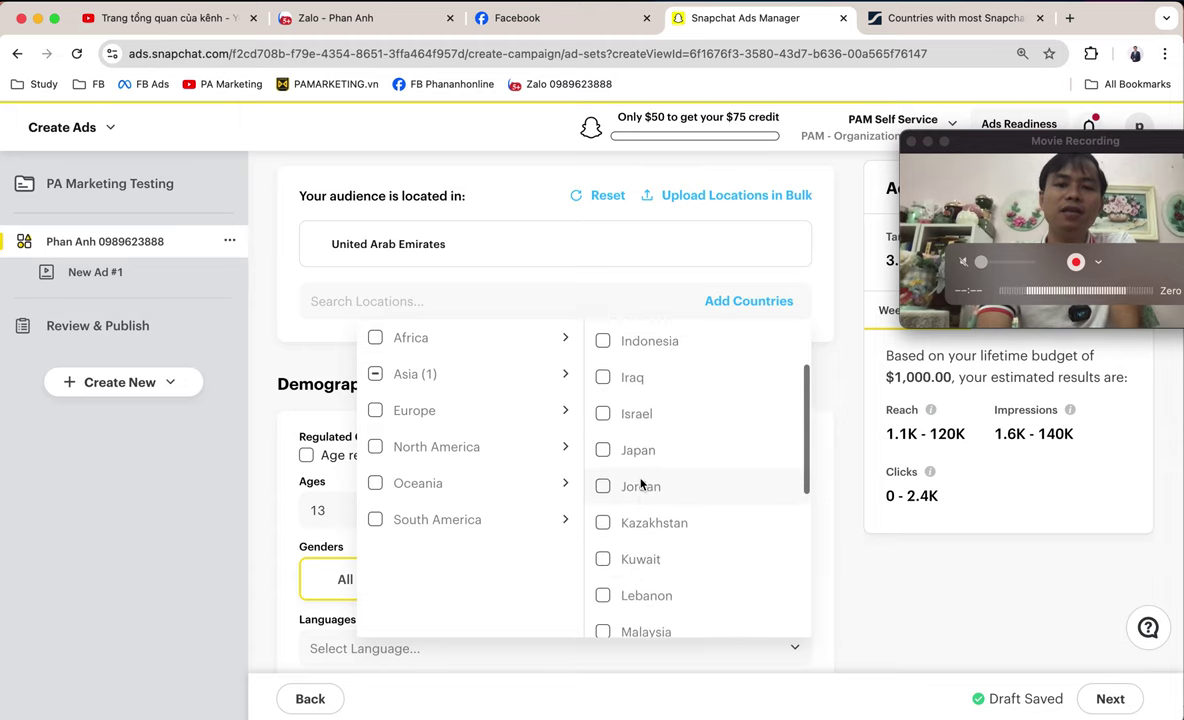
pyautogui.scroll(2, 641, 484)
pyautogui.scroll(4, 641, 484)
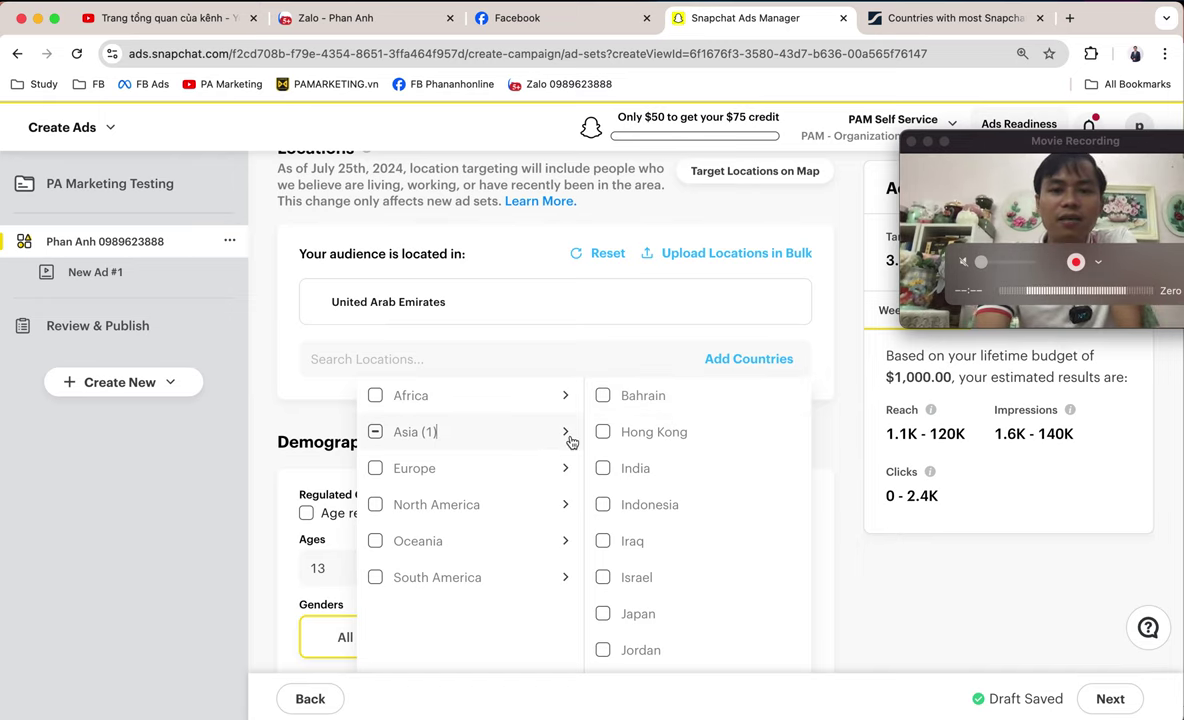
pyautogui.scroll(-1, 529, 510)
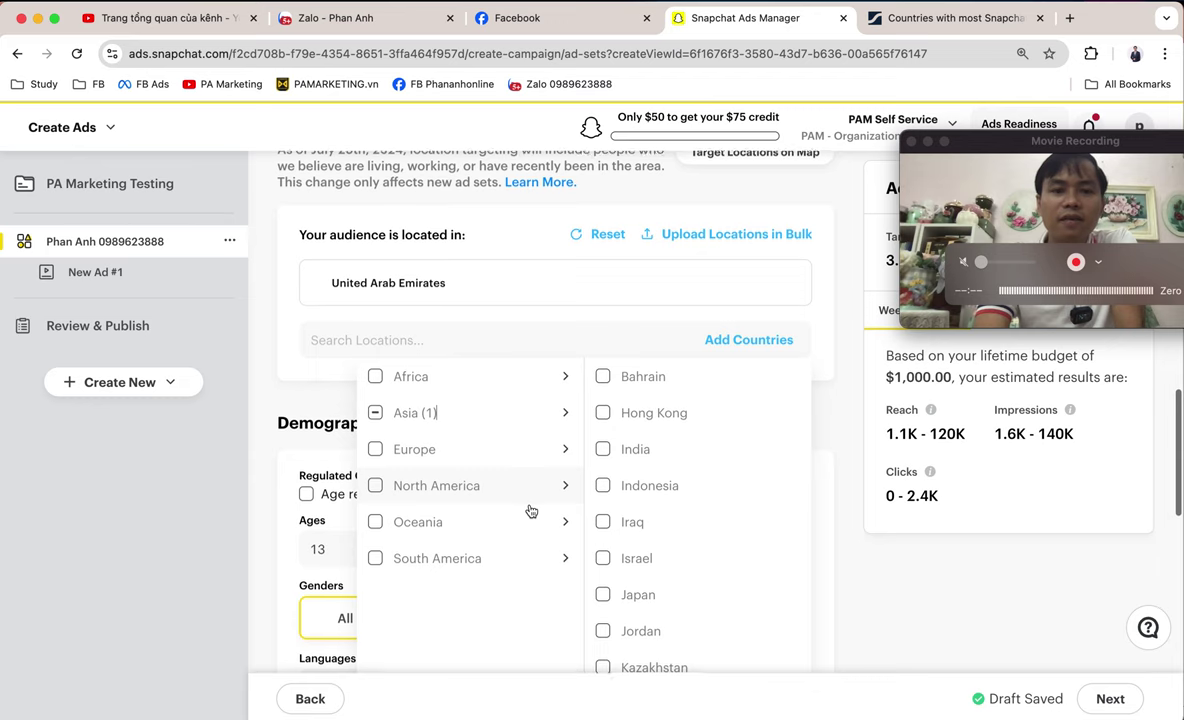
# - Add all North American countries to the audience locations
pyautogui.click(401, 490)
pyautogui.scroll(-3, 590, 482)
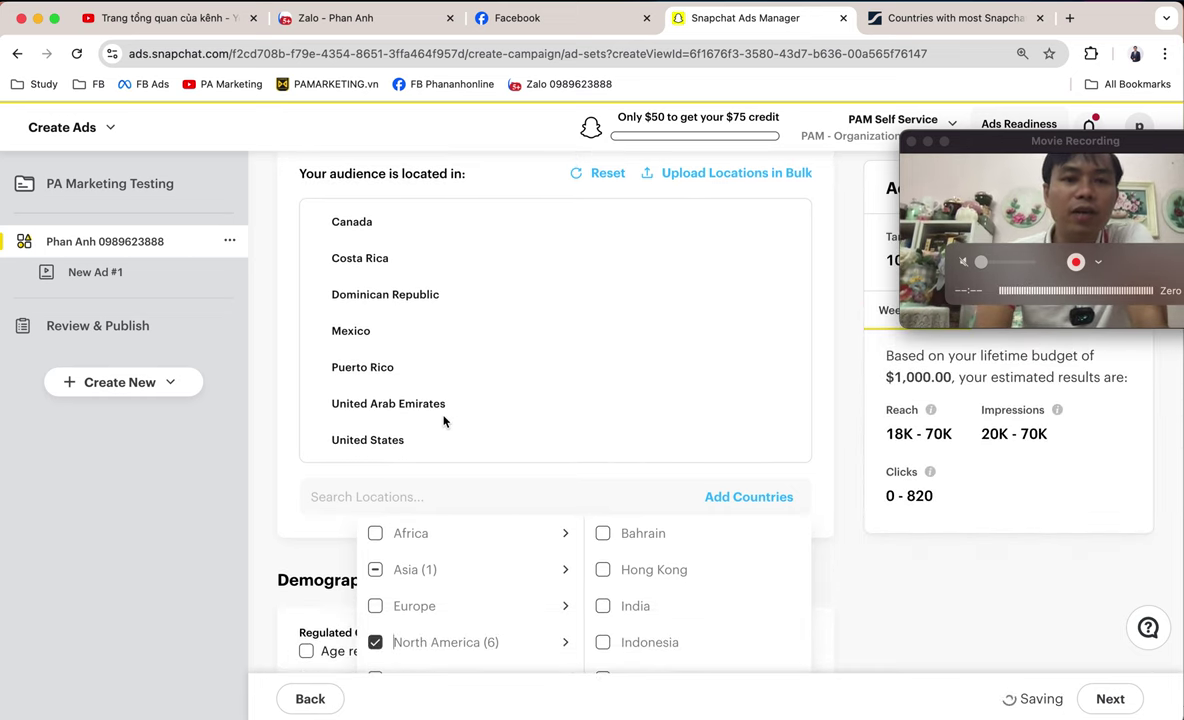
pyautogui.scroll(-2, 484, 606)
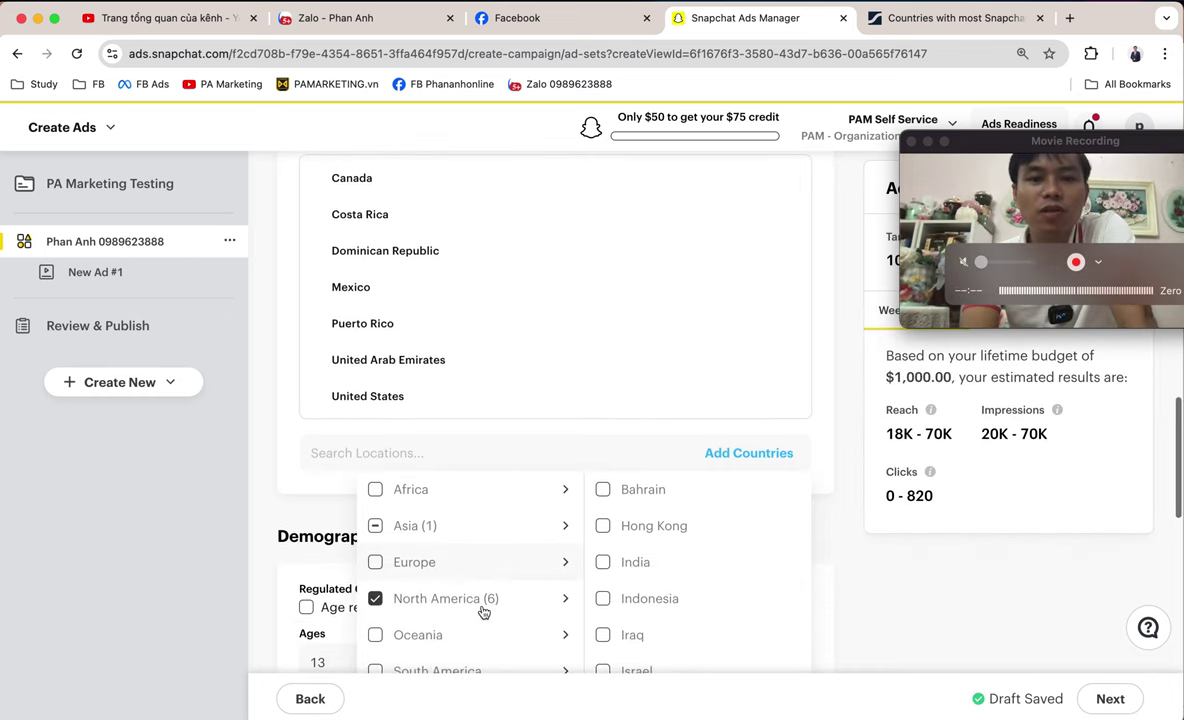
pyautogui.scroll(1, 428, 304)
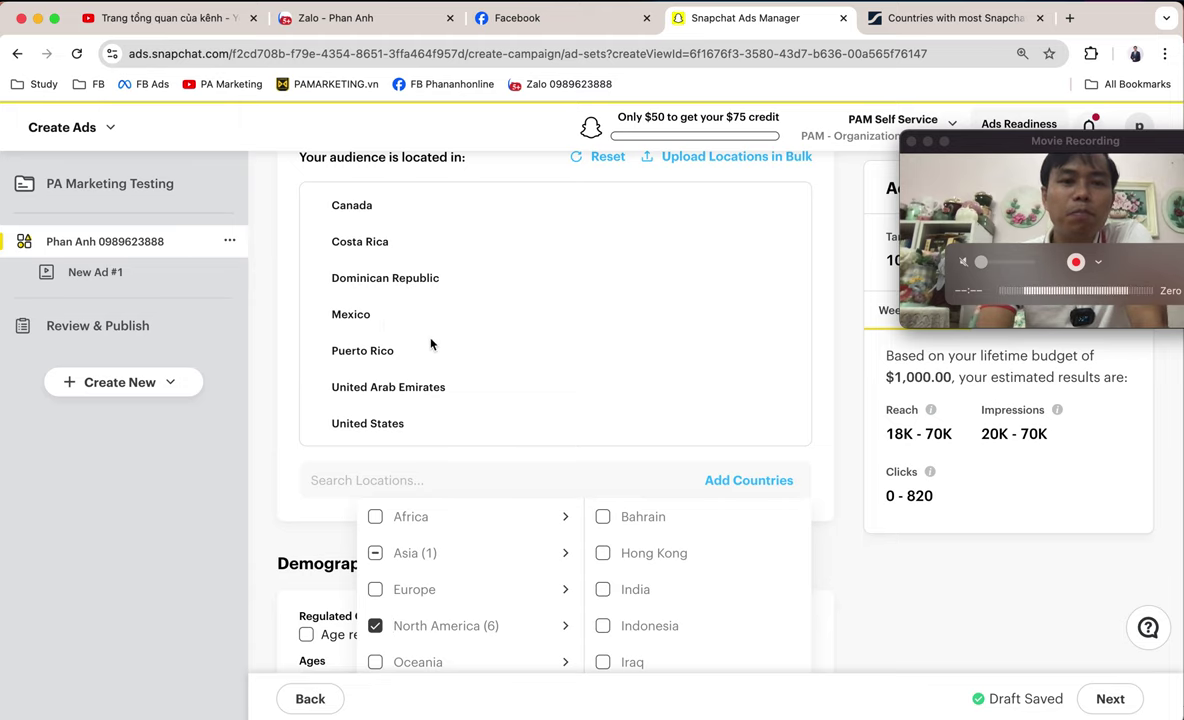
pyautogui.scroll(-1, 431, 344)
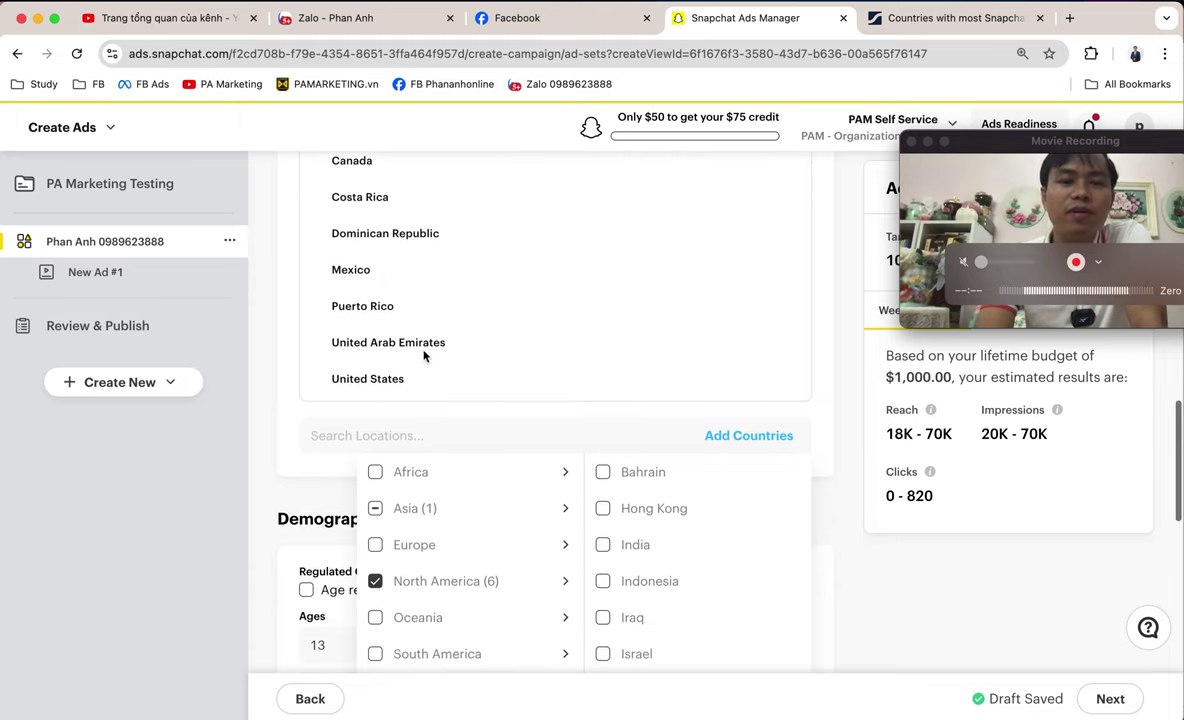
pyautogui.click(447, 383)
pyautogui.scroll(-2, 444, 386)
pyautogui.scroll(4, 444, 386)
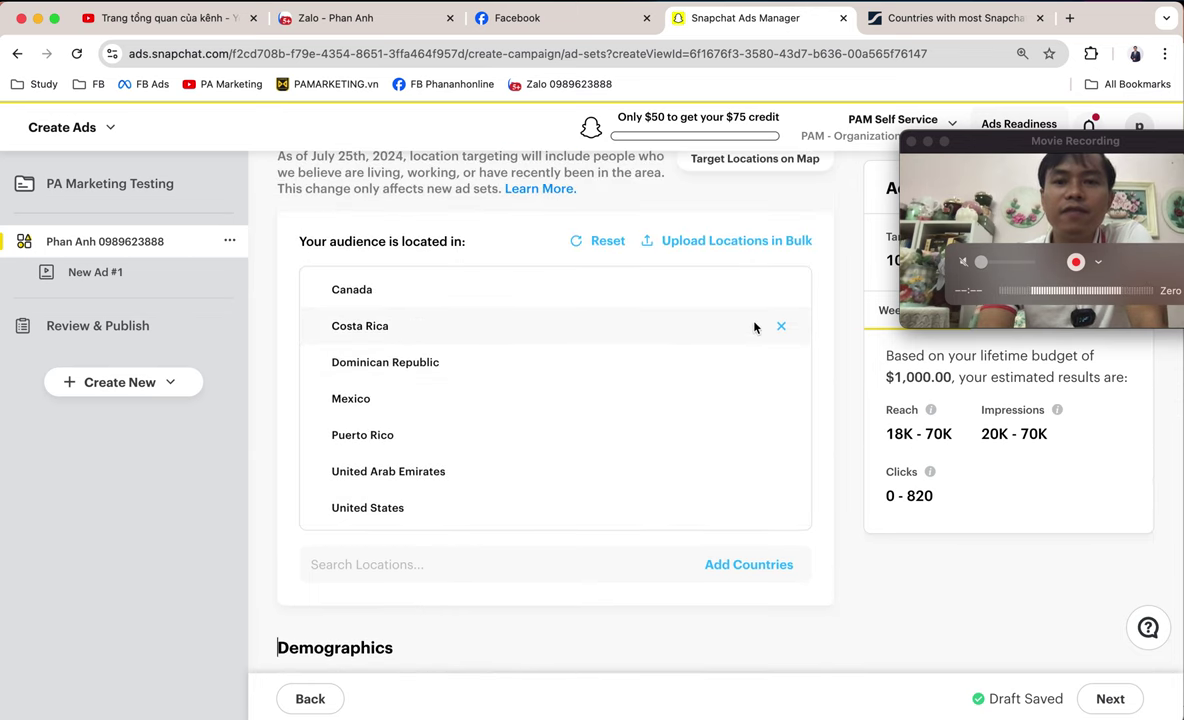
# - Remove Costa Rica, Dominican Republic, Mexico and Puerto Rico from the audience locations
pyautogui.click(781, 327)
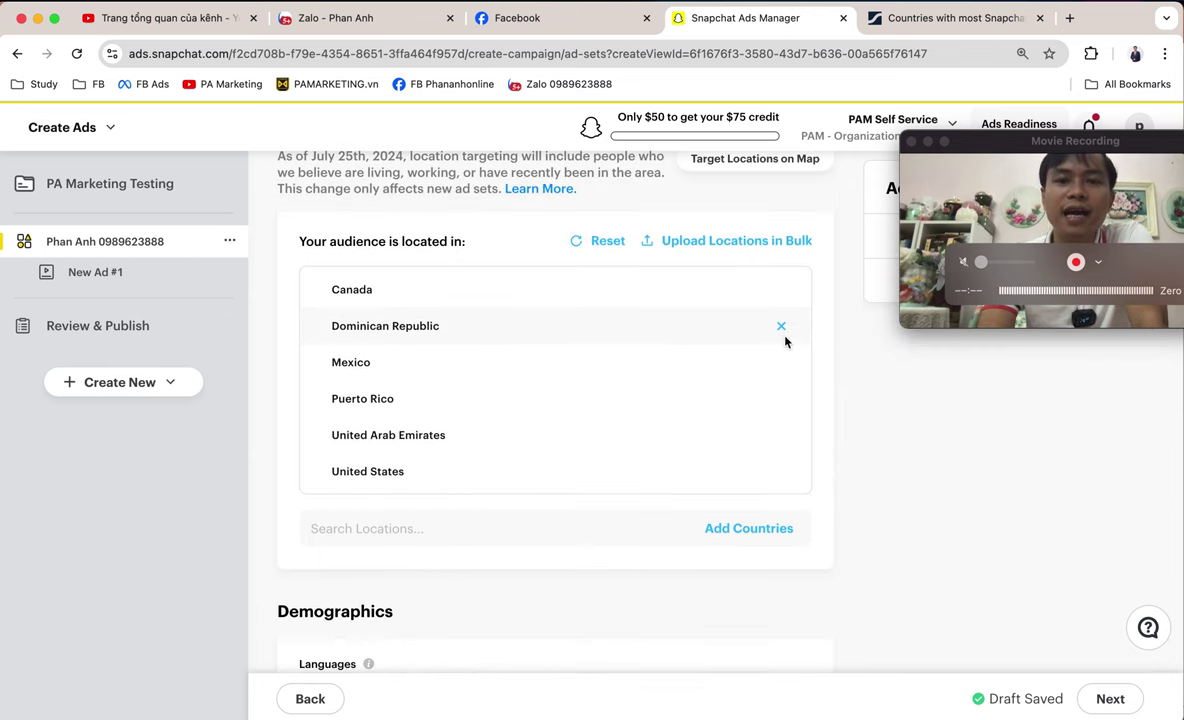
pyautogui.click(782, 330)
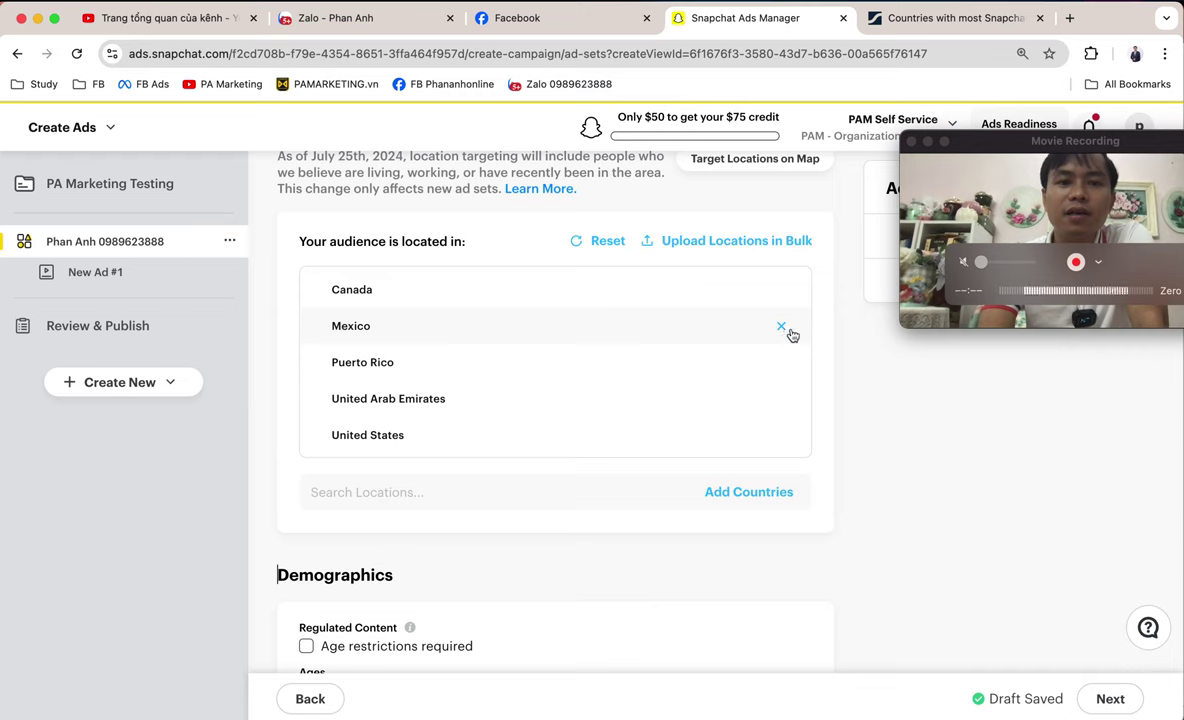
pyautogui.click(782, 330)
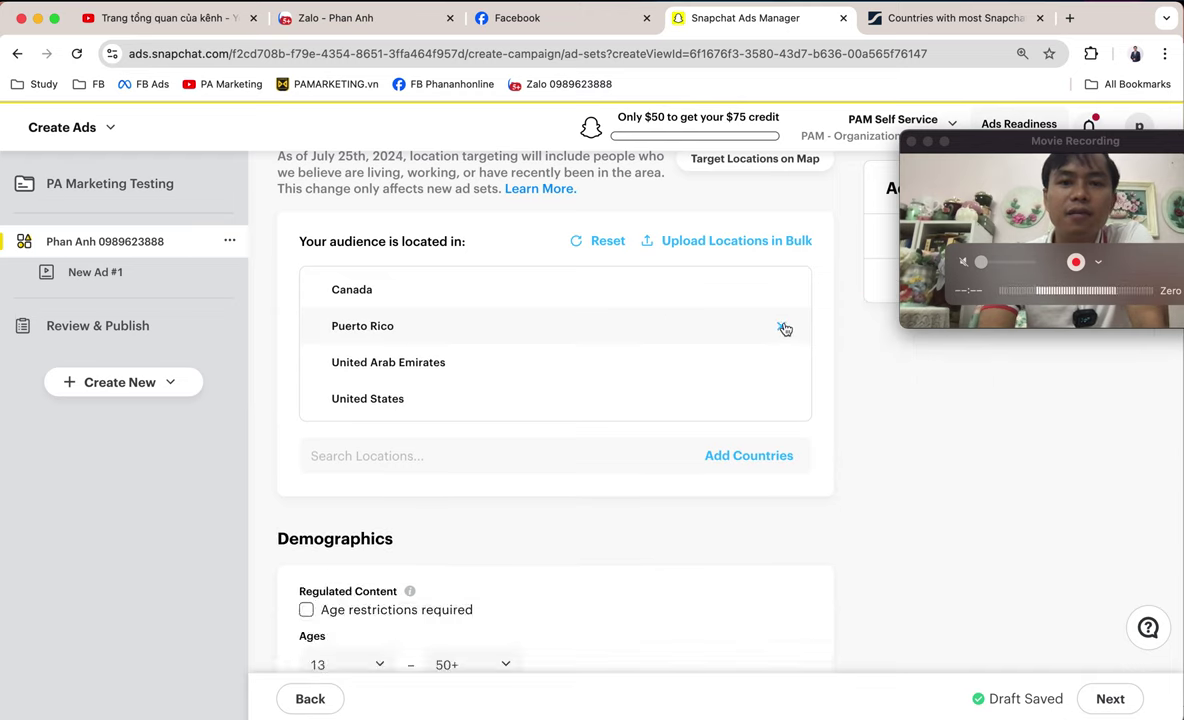
pyautogui.click(783, 328)
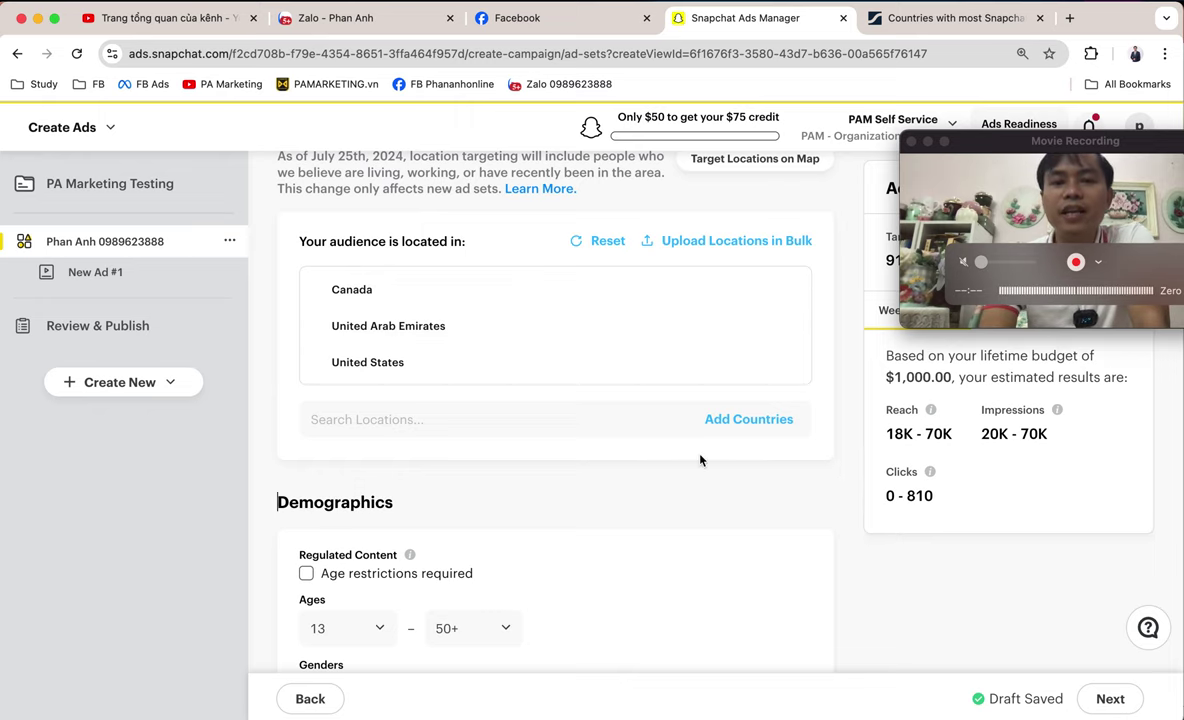
pyautogui.scroll(-1, 700, 458)
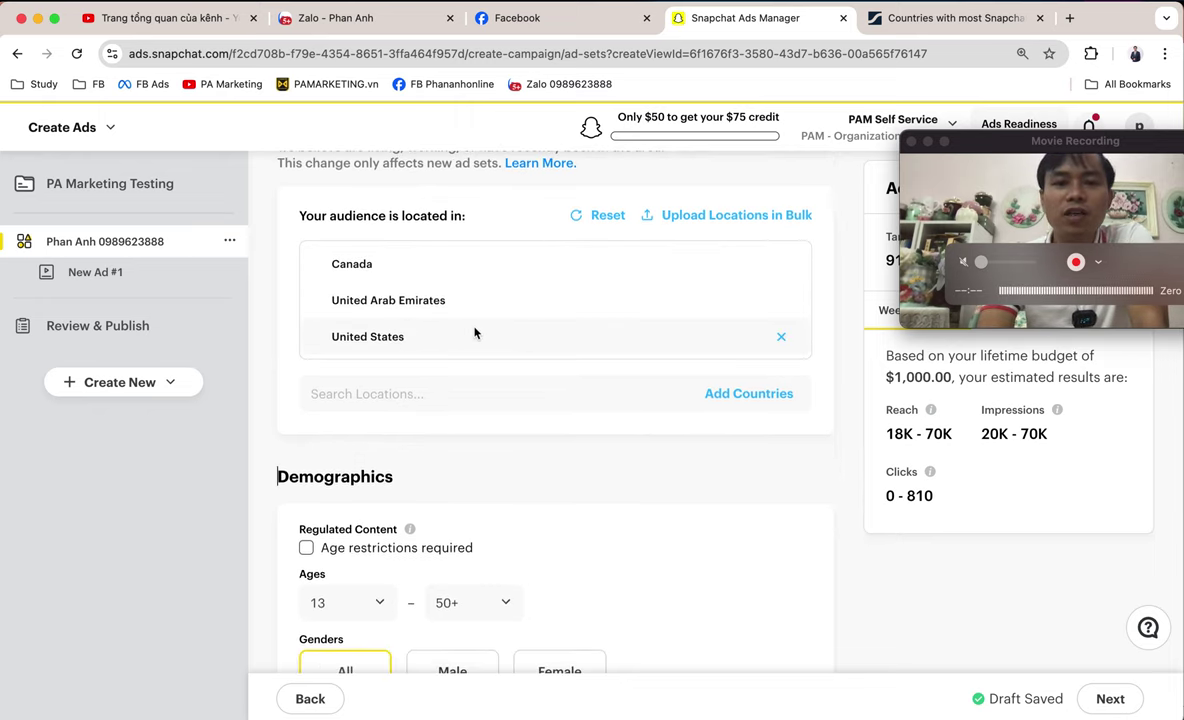
pyautogui.scroll(-4, 637, 430)
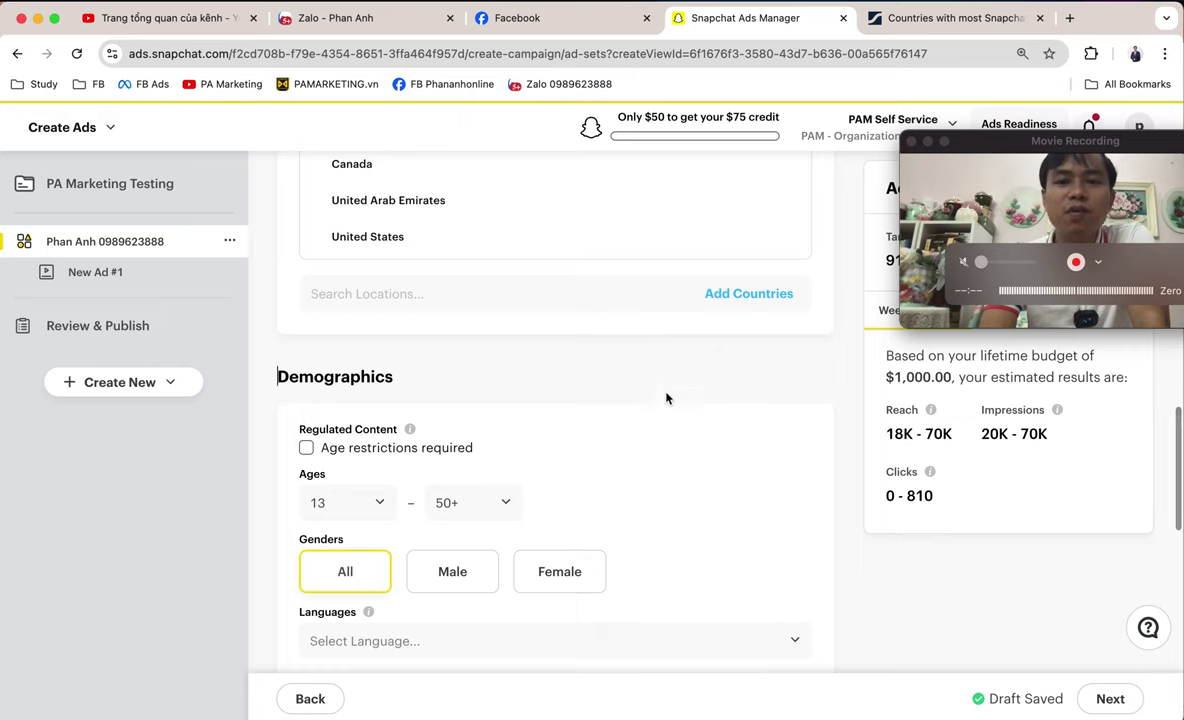
# - Browse the United States state list under Locations and close it without adding any state
pyautogui.click(446, 293)
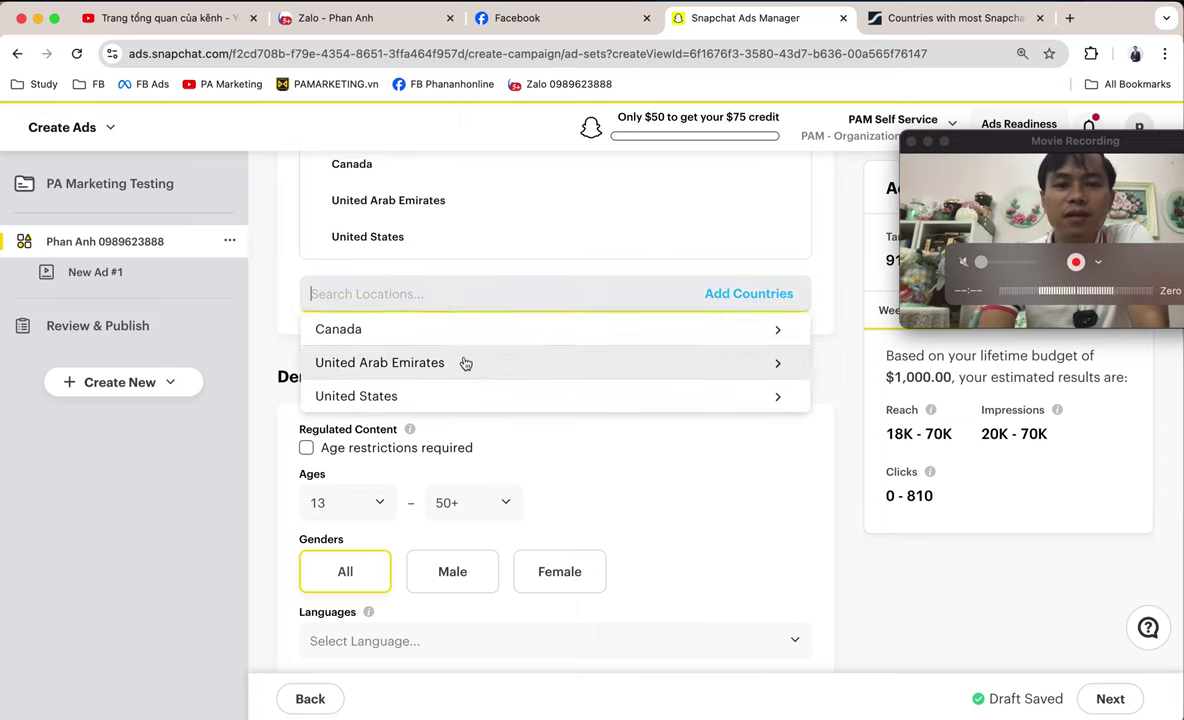
pyautogui.click(591, 398)
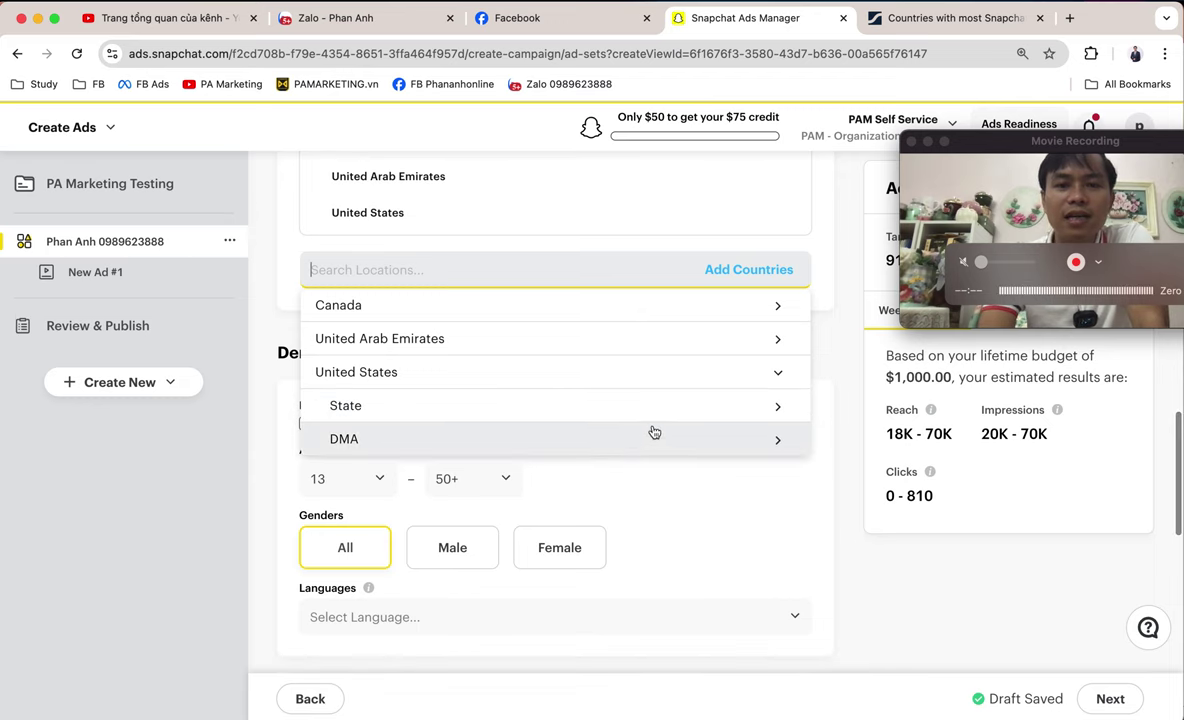
pyautogui.click(662, 415)
pyautogui.scroll(-5, 680, 478)
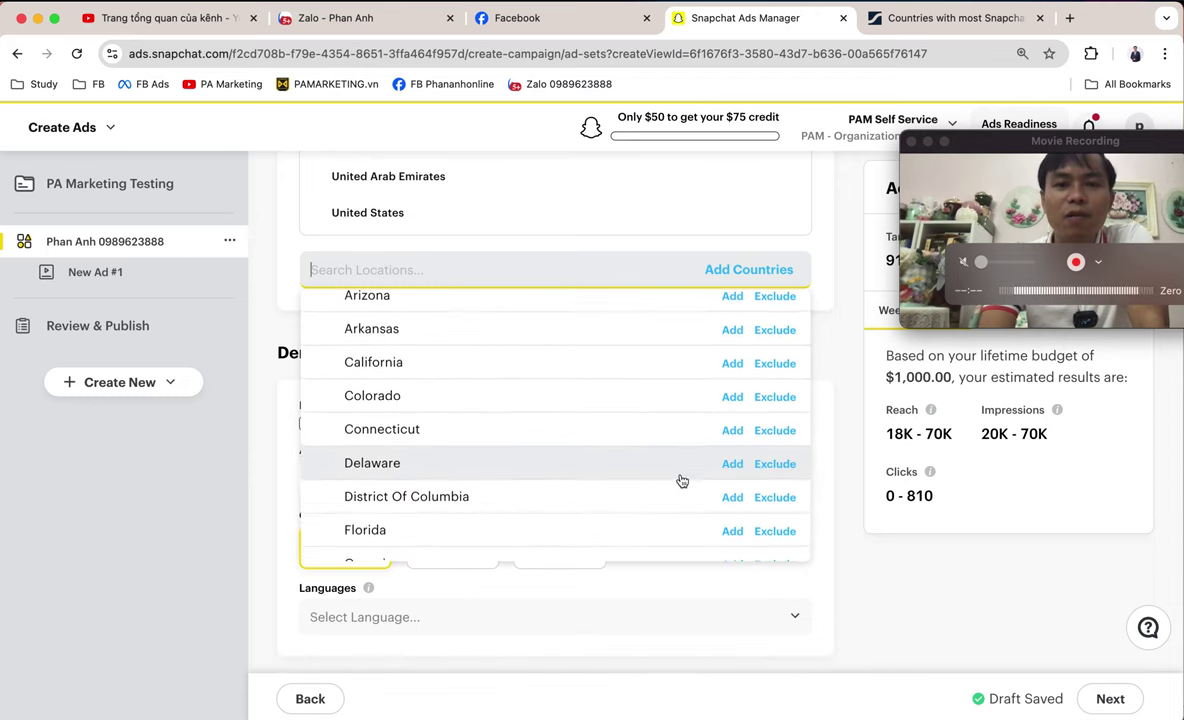
pyautogui.scroll(-8, 680, 481)
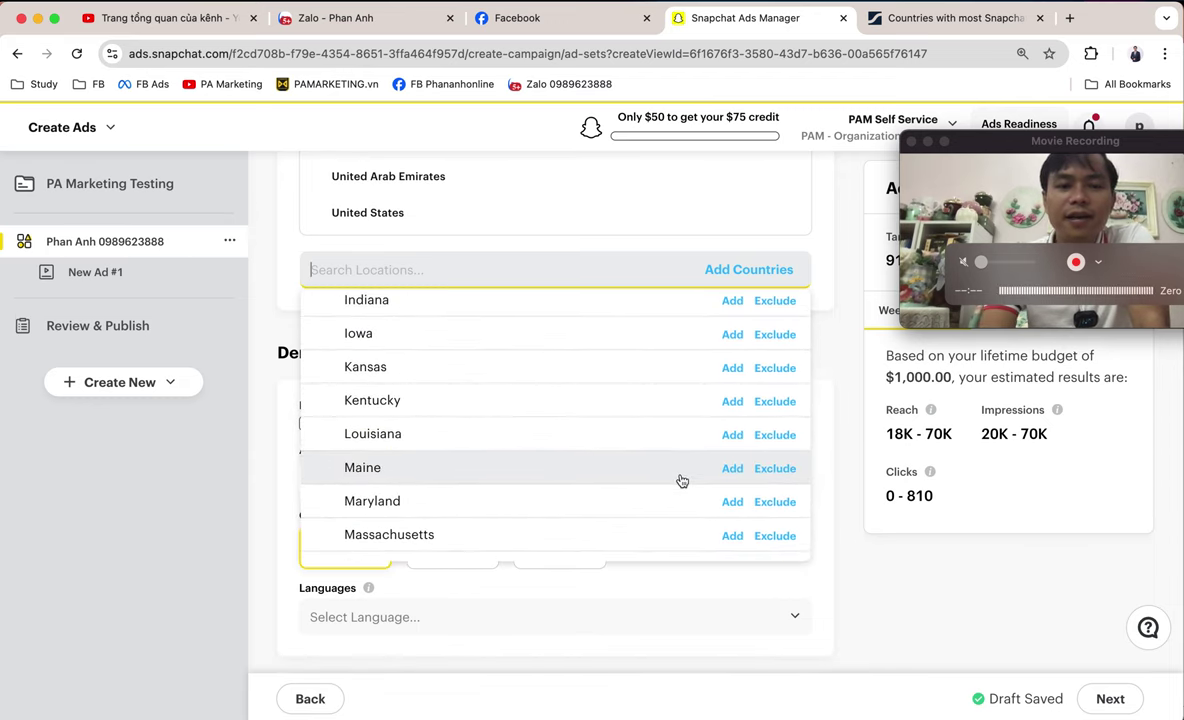
pyautogui.scroll(-5, 680, 481)
pyautogui.scroll(10, 680, 481)
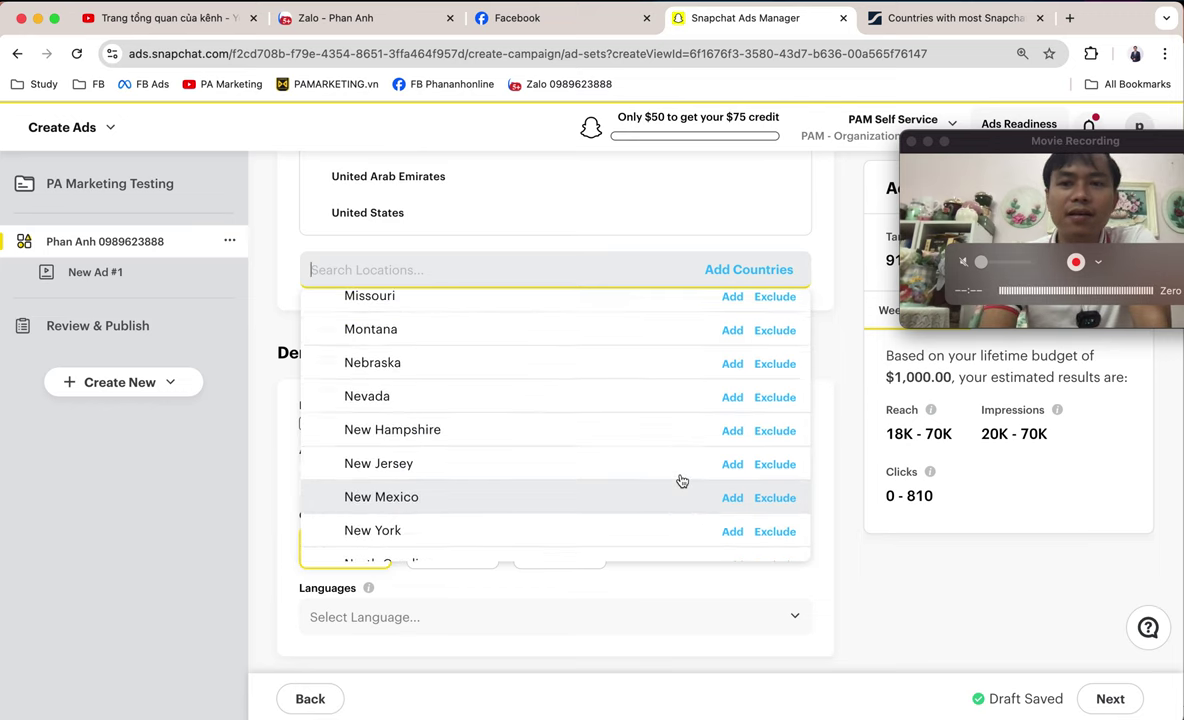
pyautogui.scroll(8, 681, 481)
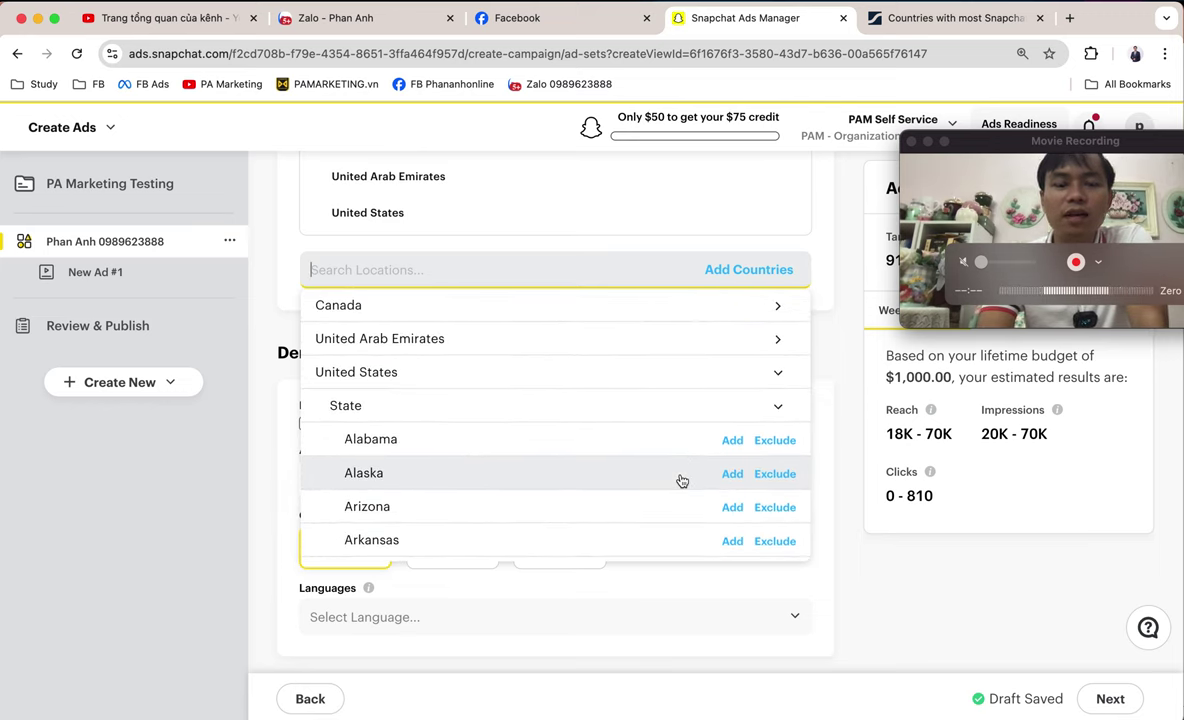
pyautogui.scroll(-10, 679, 479)
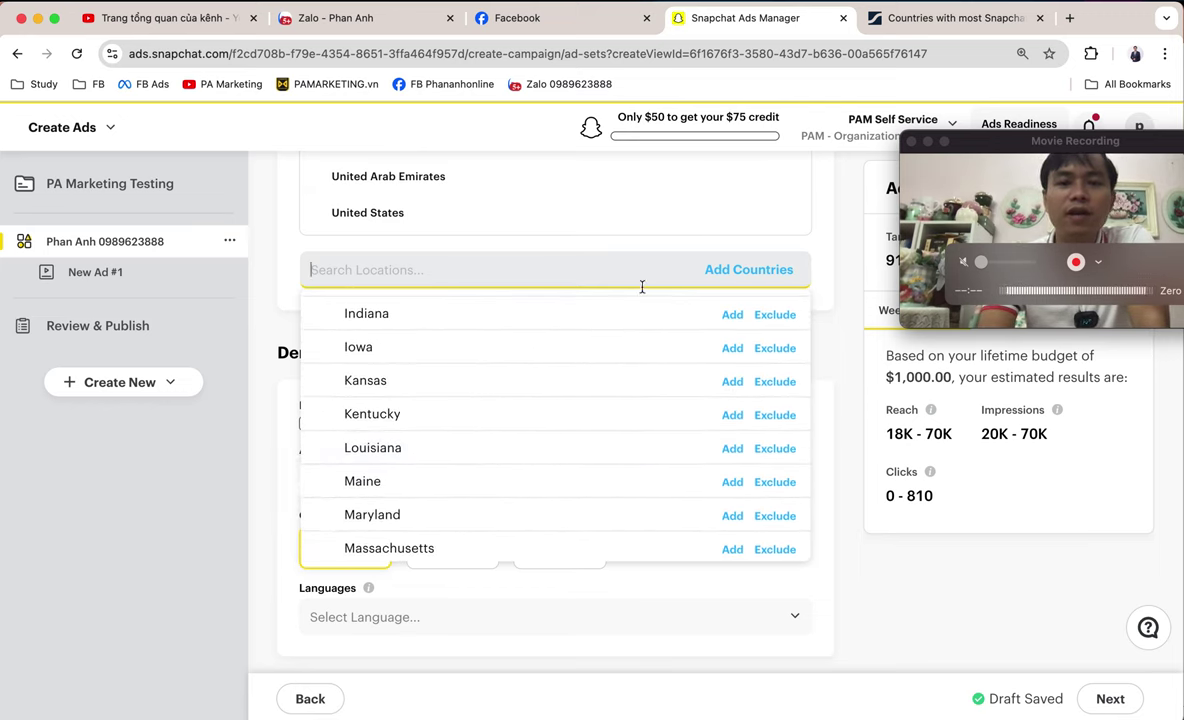
pyautogui.click(828, 379)
pyautogui.scroll(-3, 700, 410)
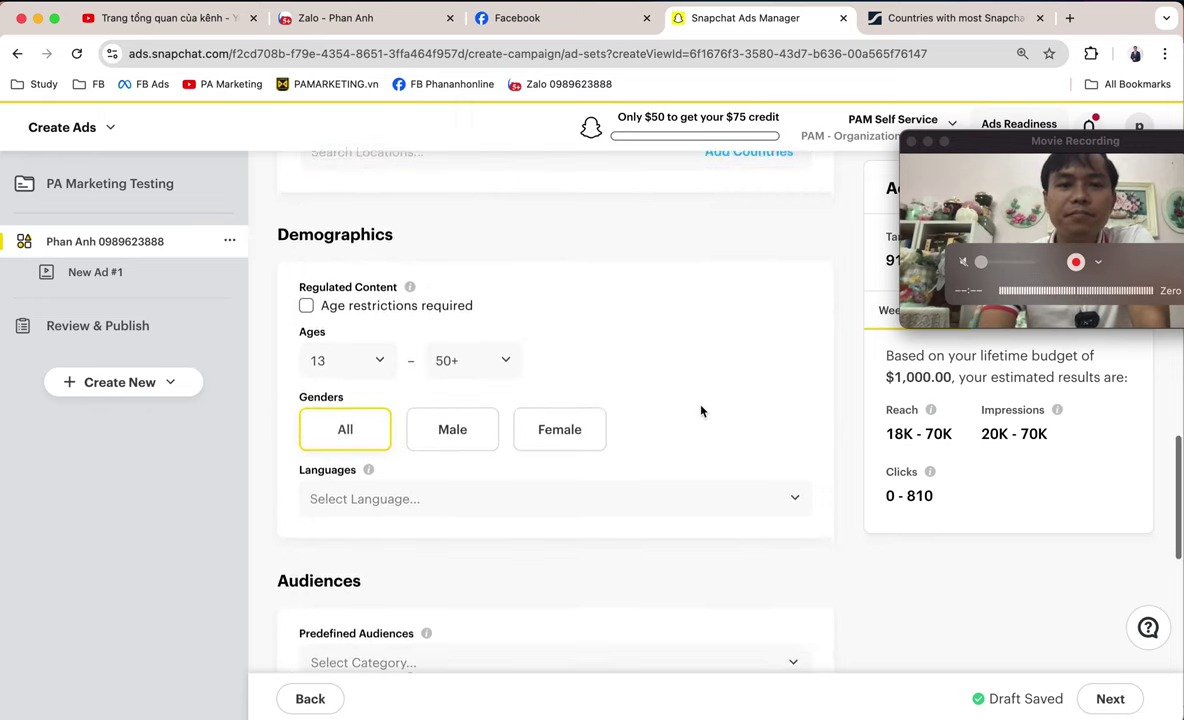
pyautogui.scroll(-1, 701, 410)
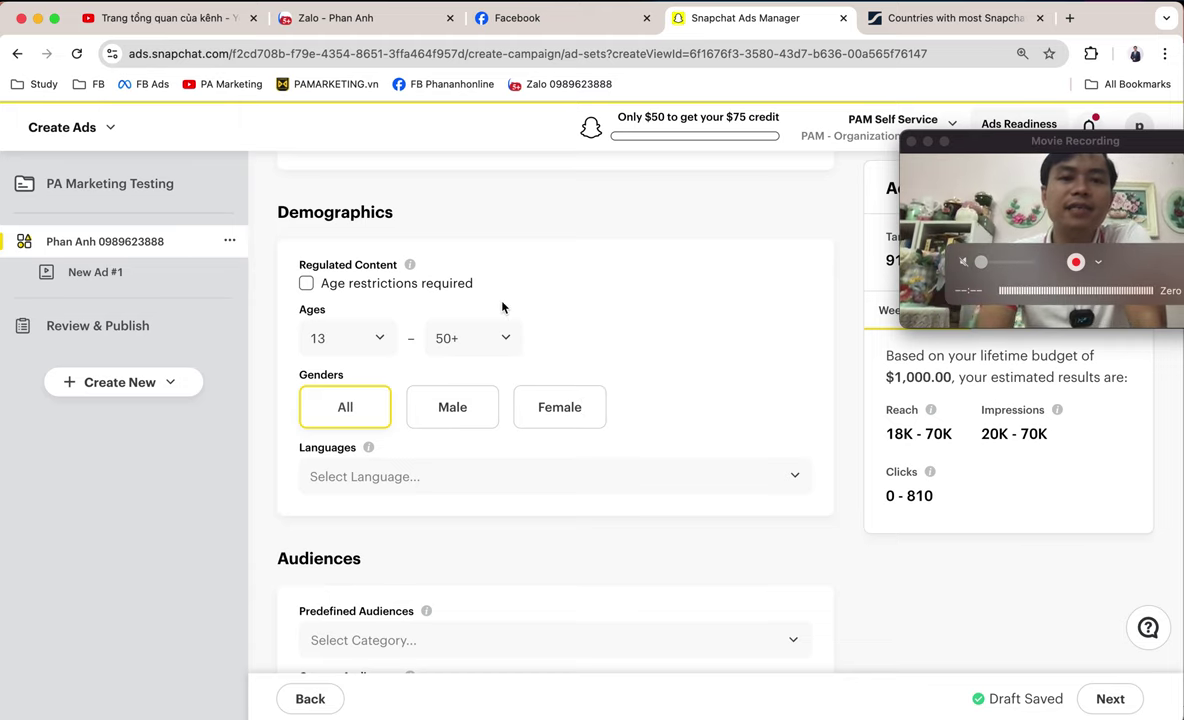
pyautogui.scroll(-2, 572, 427)
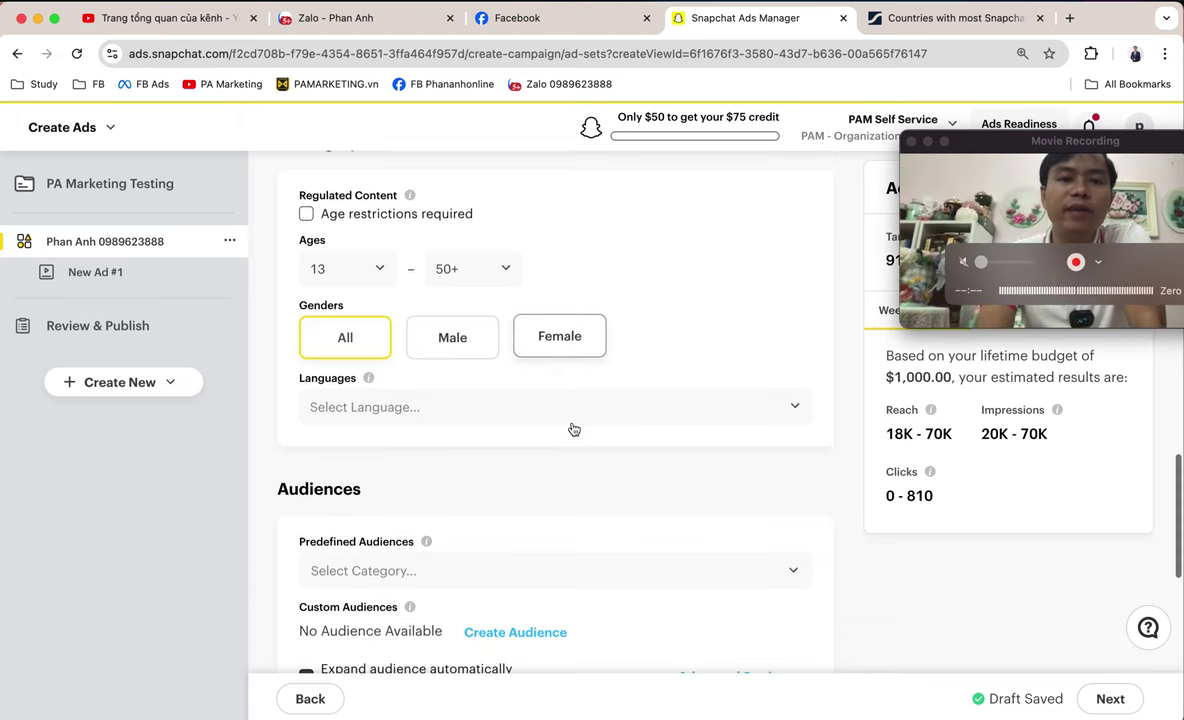
pyautogui.click(376, 270)
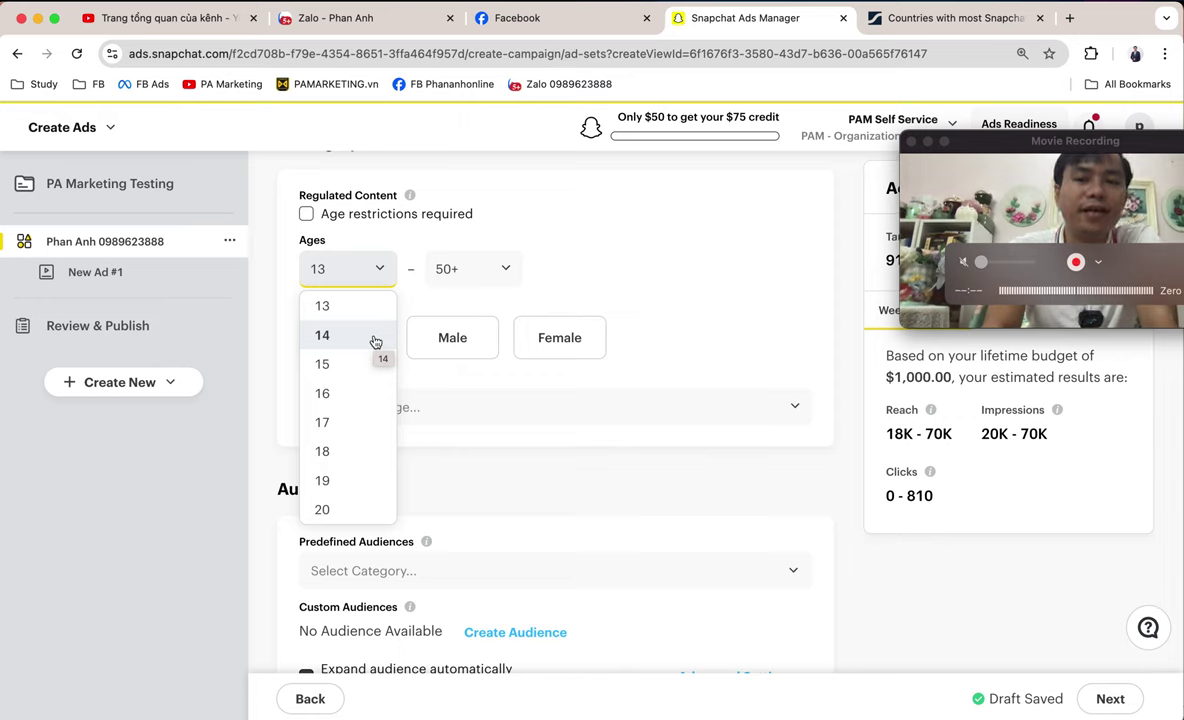
pyautogui.click(702, 238)
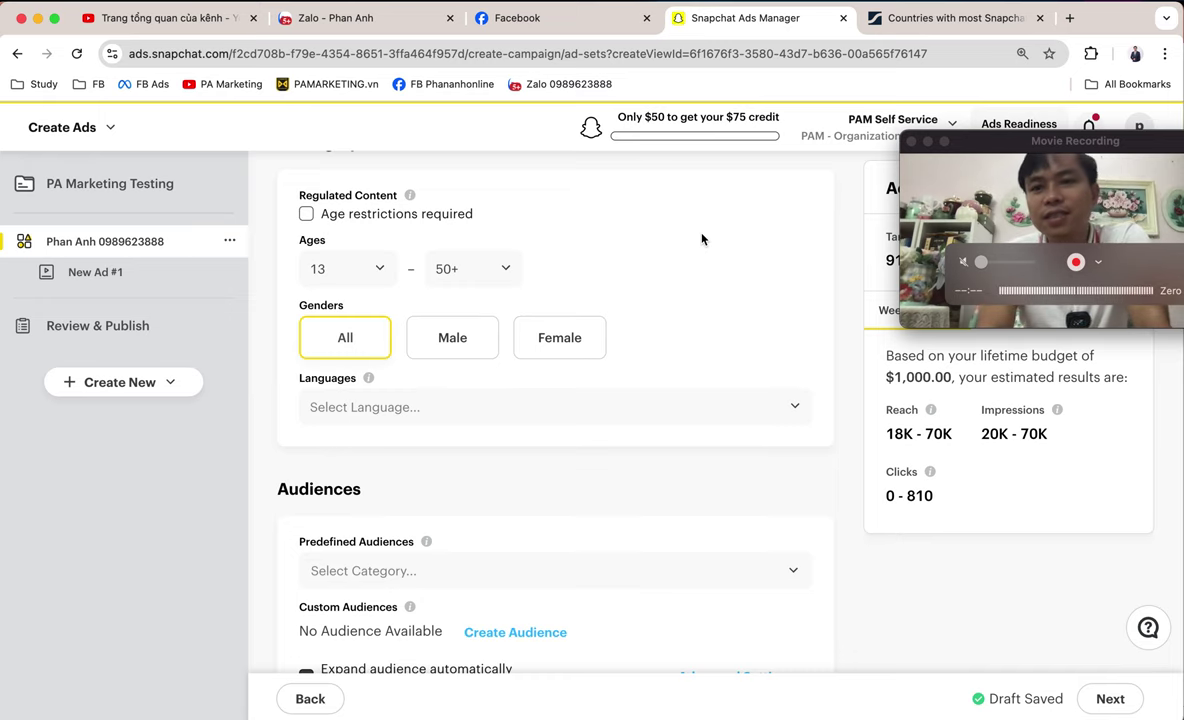
pyautogui.scroll(-5, 702, 239)
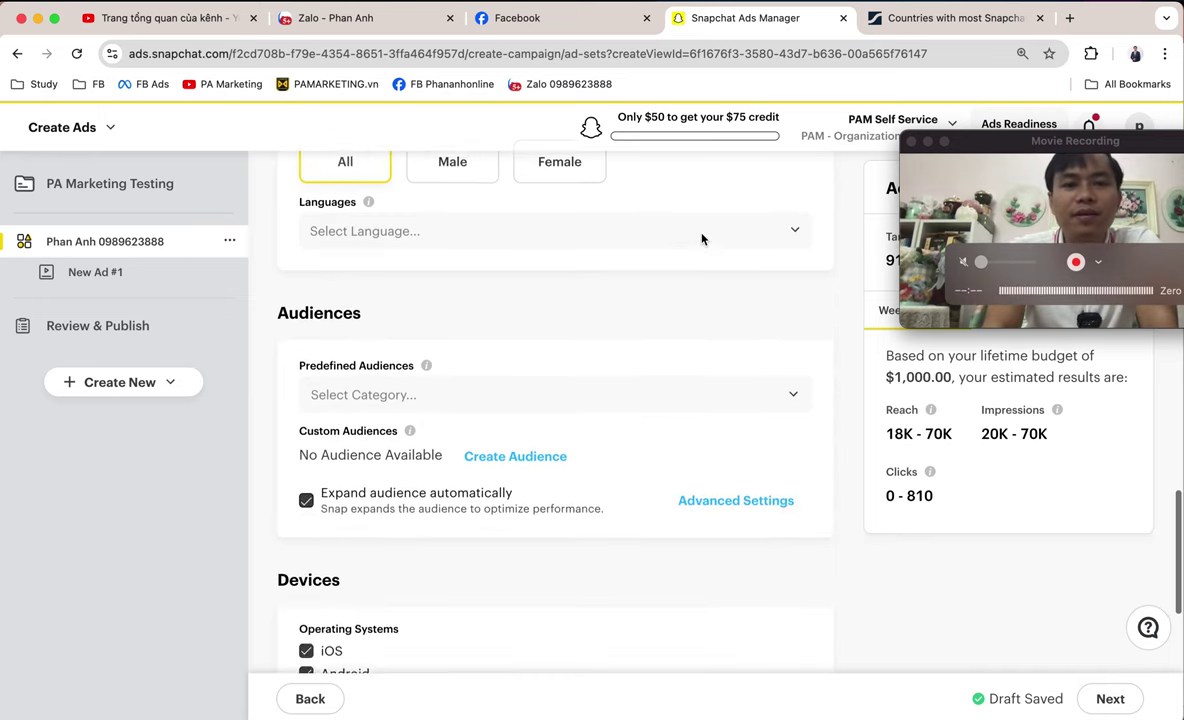
pyautogui.scroll(-3, 702, 239)
pyautogui.scroll(1, 702, 239)
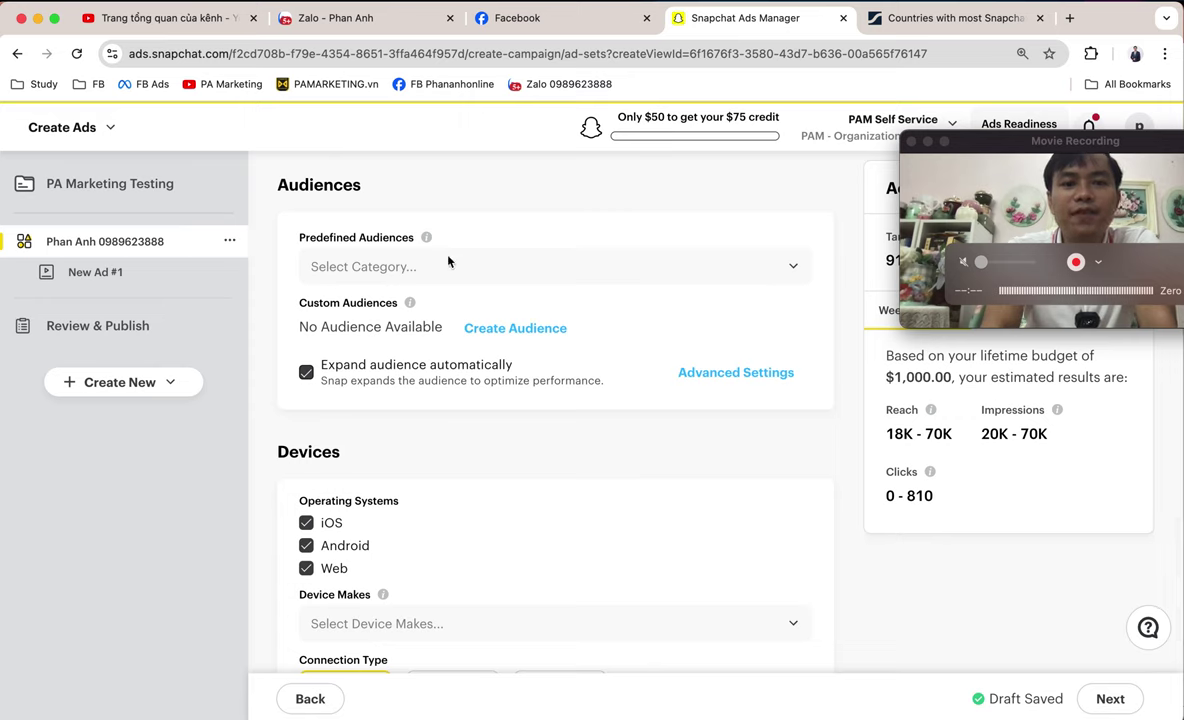
pyautogui.click(501, 278)
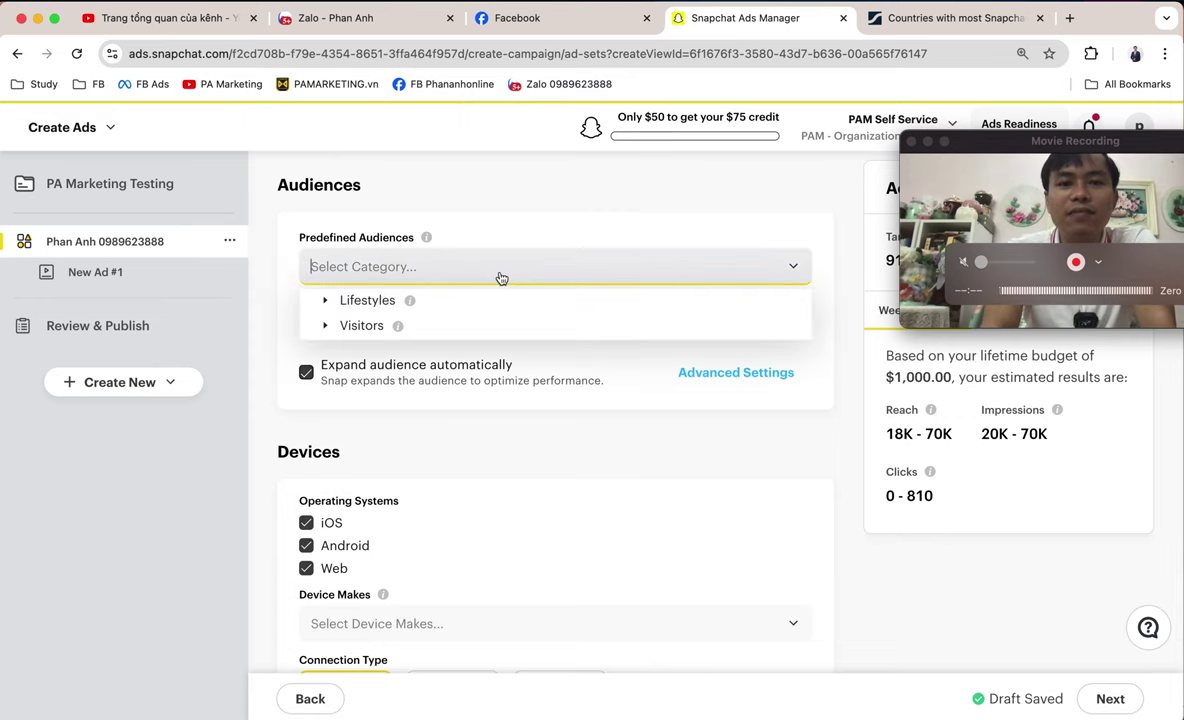
pyautogui.click(325, 303)
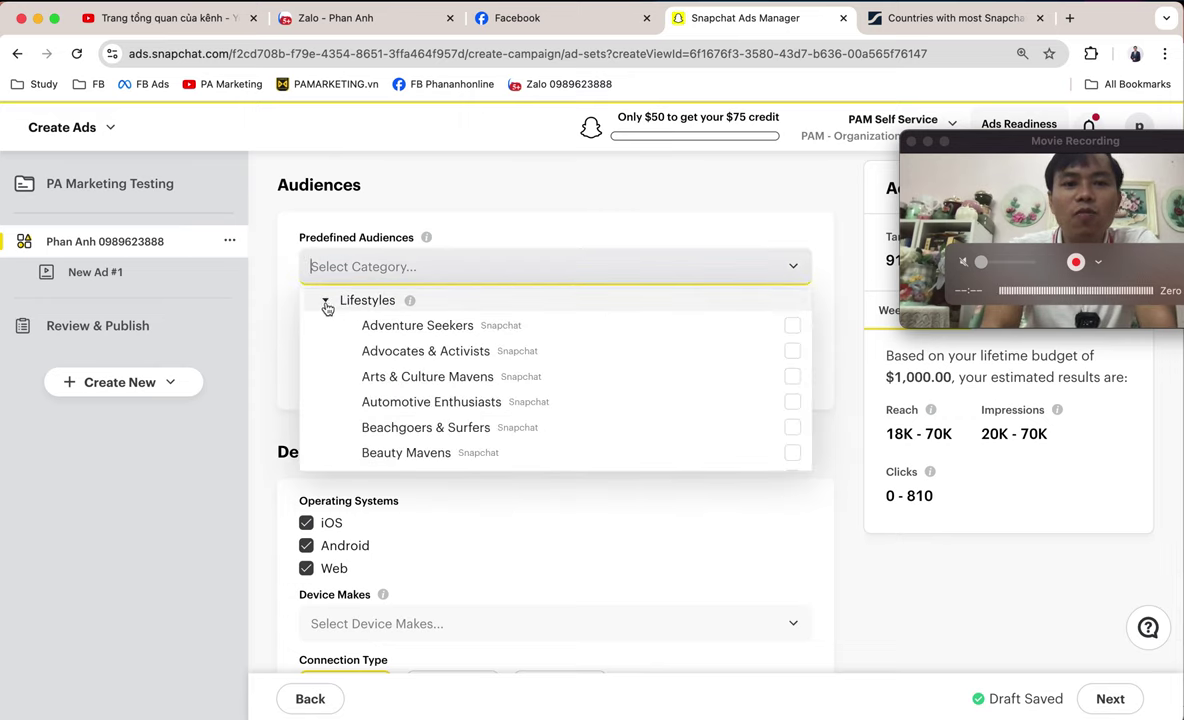
pyautogui.scroll(-5, 436, 388)
pyautogui.scroll(-6, 436, 388)
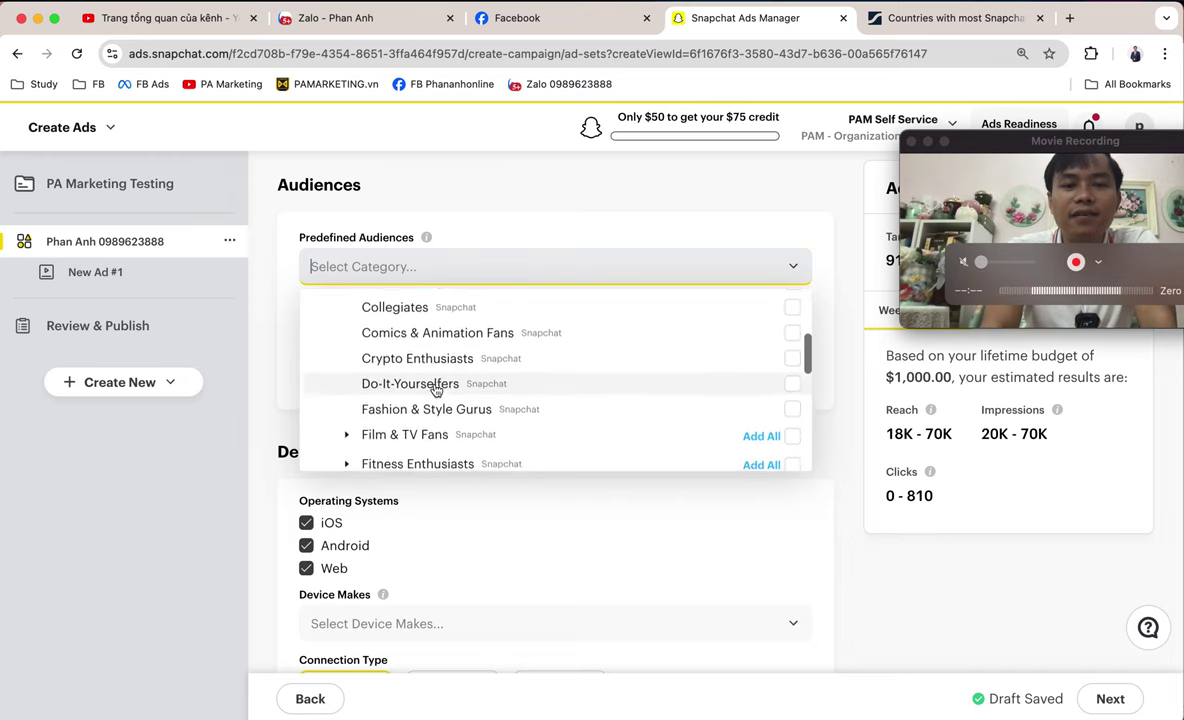
pyautogui.scroll(-6, 386, 404)
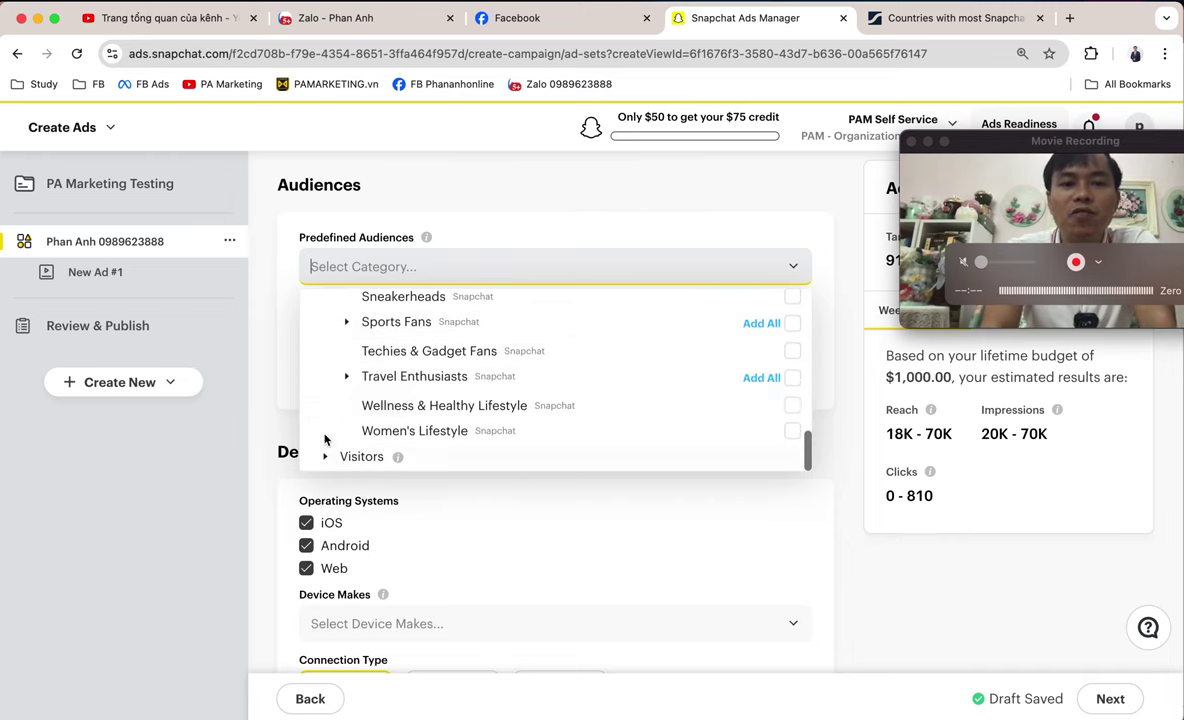
pyautogui.scroll(-1, 495, 444)
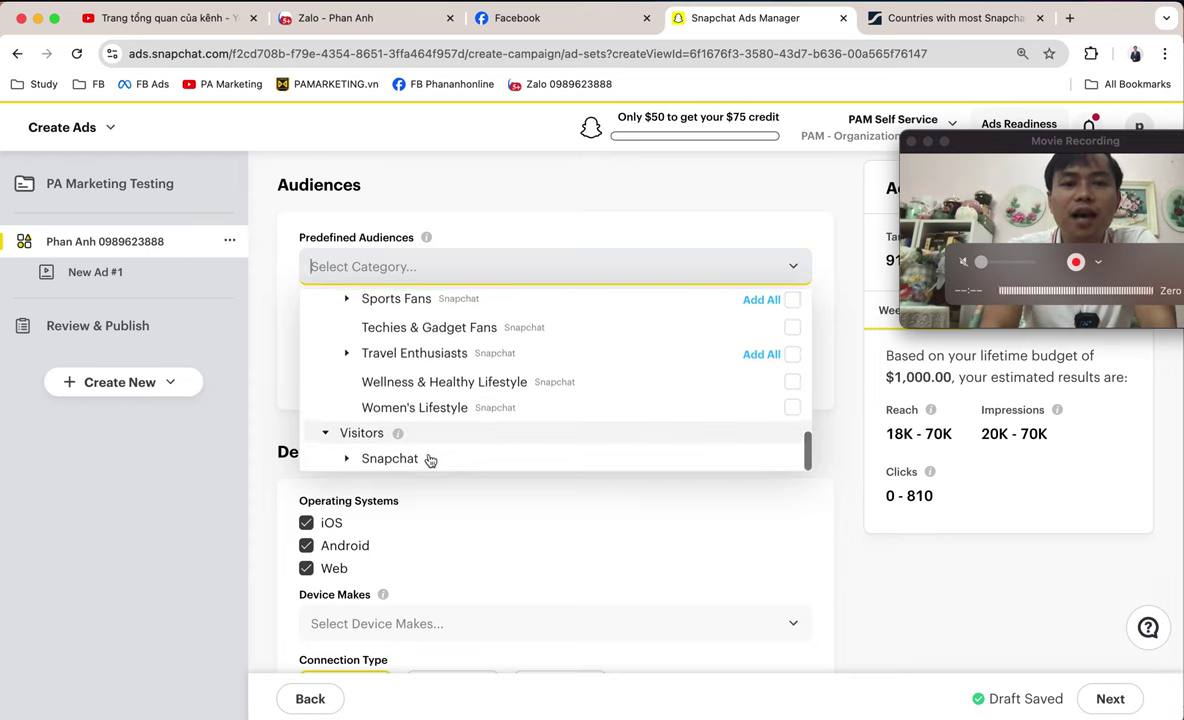
pyautogui.scroll(-4, 530, 457)
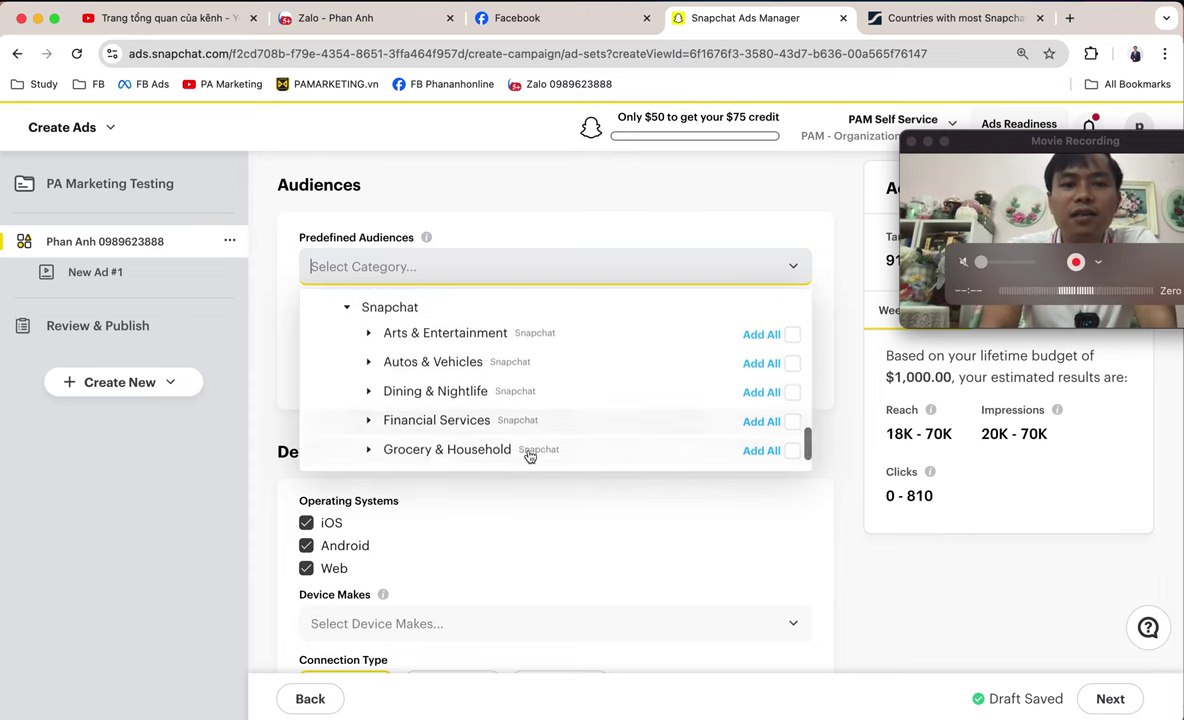
pyautogui.scroll(-4, 487, 378)
pyautogui.scroll(-2, 487, 378)
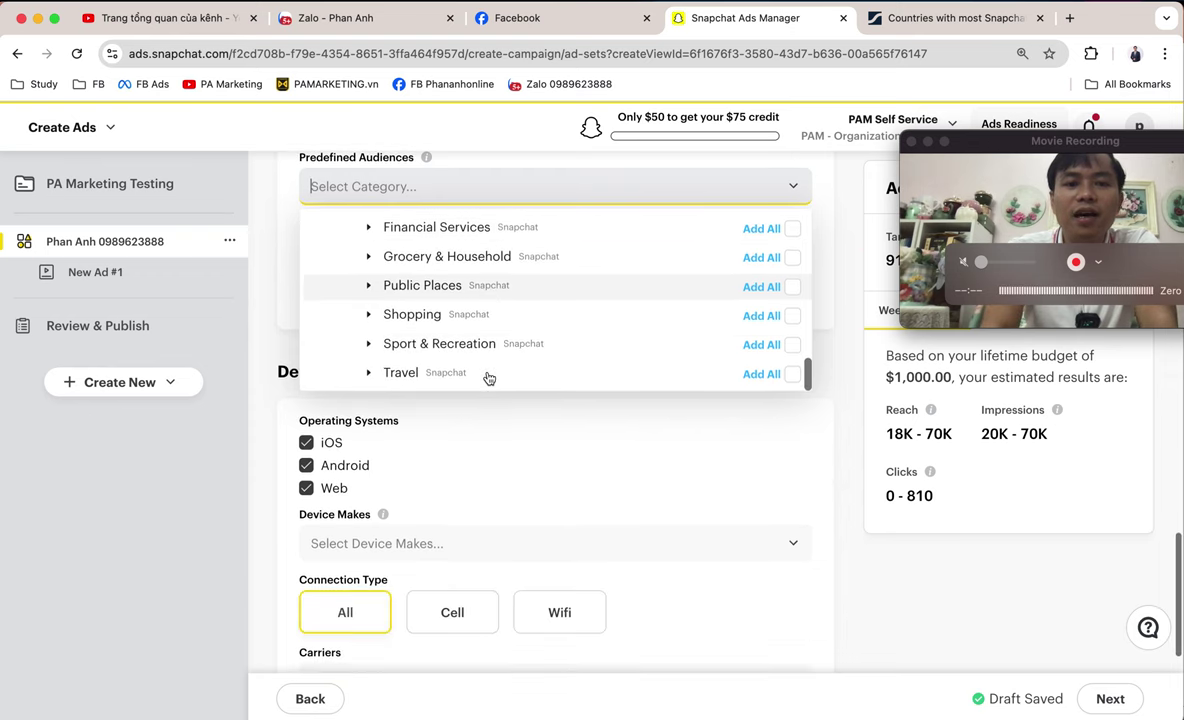
pyautogui.scroll(6, 487, 378)
pyautogui.scroll(-1, 487, 378)
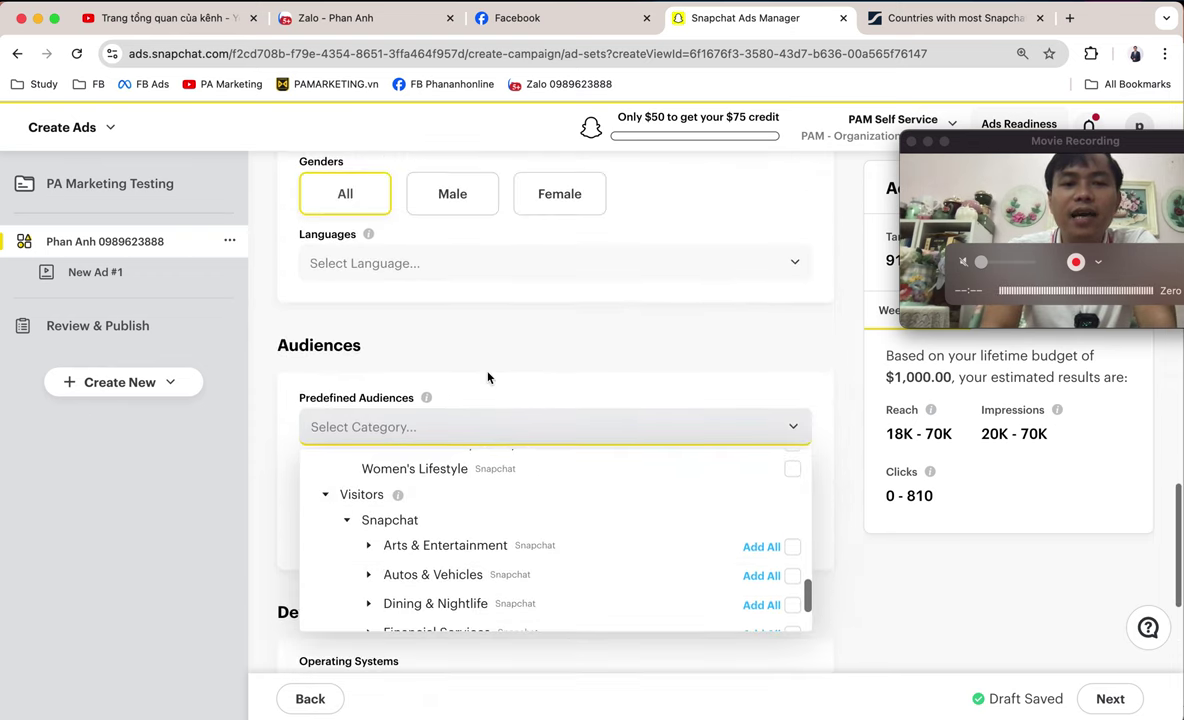
pyautogui.click(559, 374)
pyautogui.scroll(-5, 559, 374)
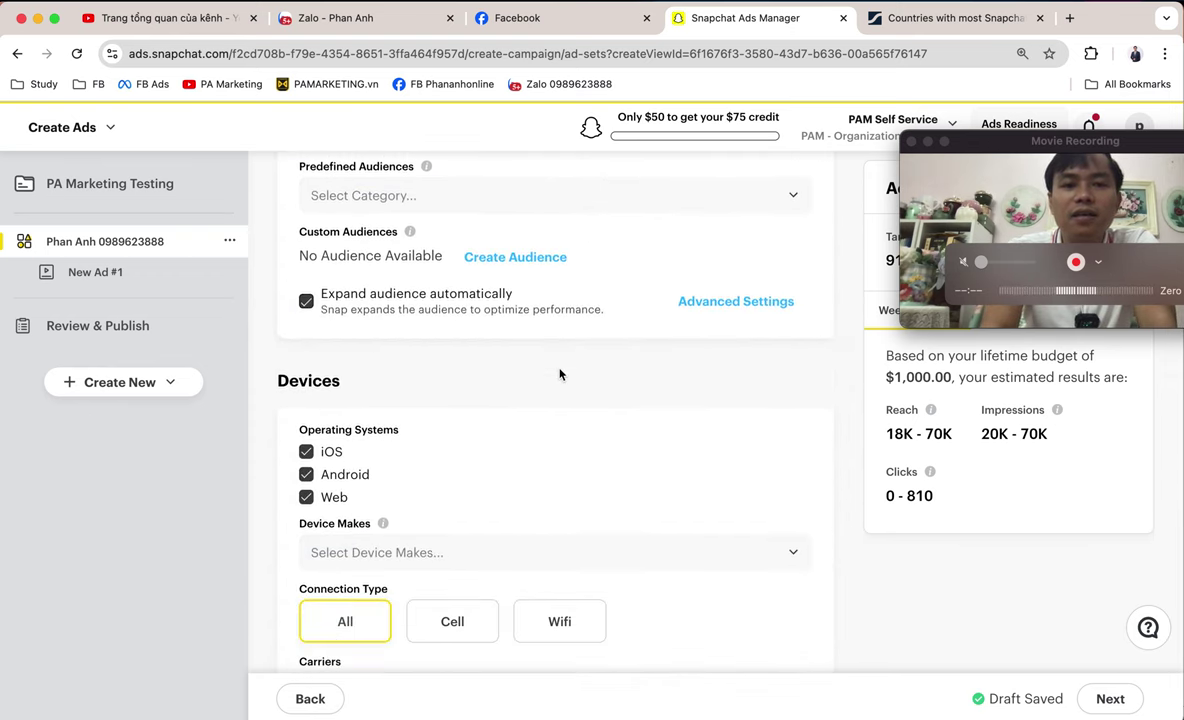
pyautogui.scroll(-4, 559, 374)
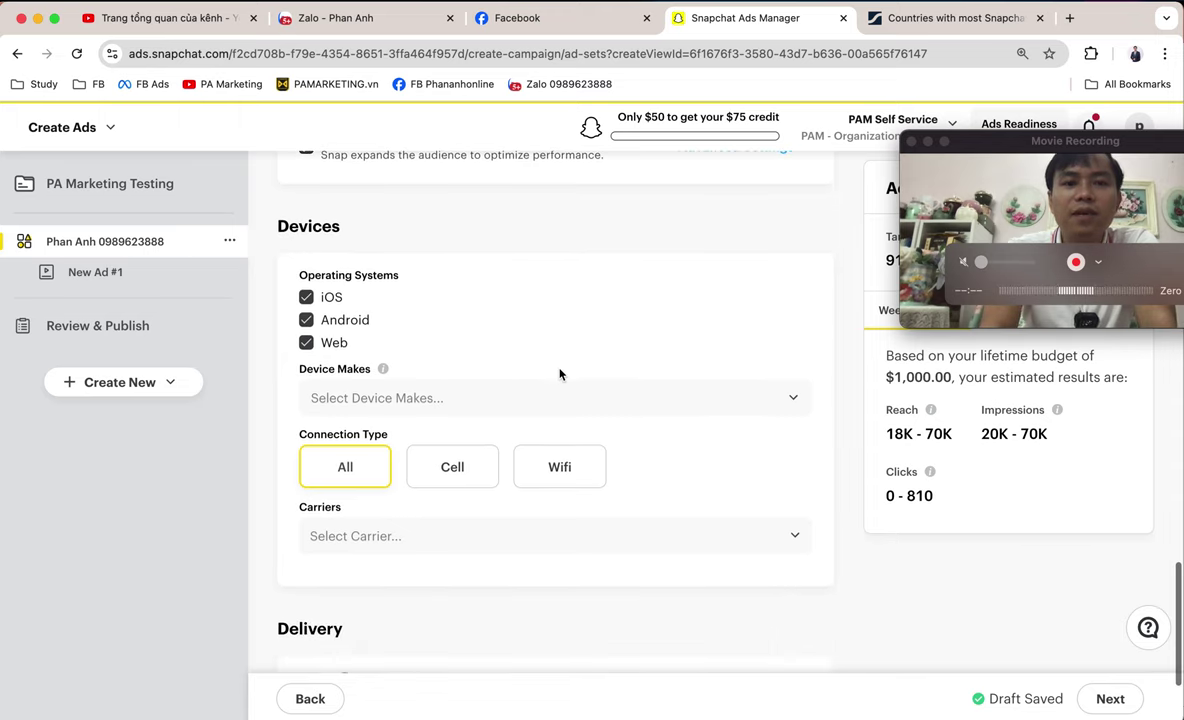
pyautogui.scroll(-1, 559, 374)
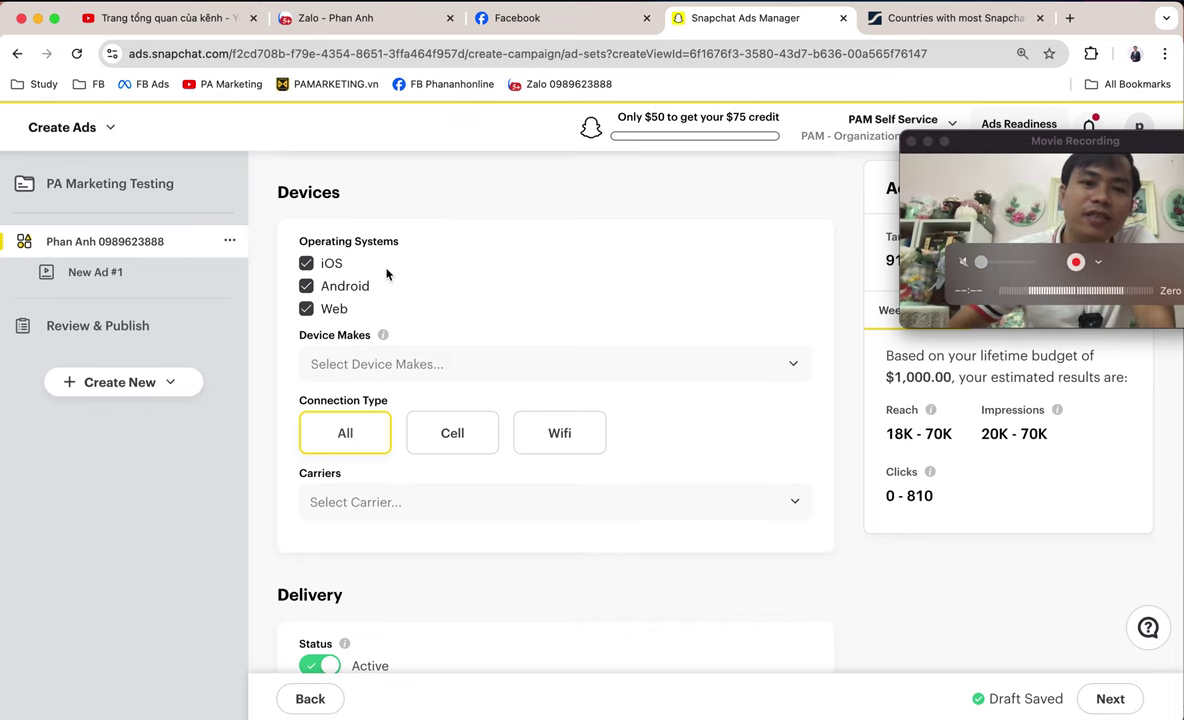
pyautogui.scroll(1, 488, 330)
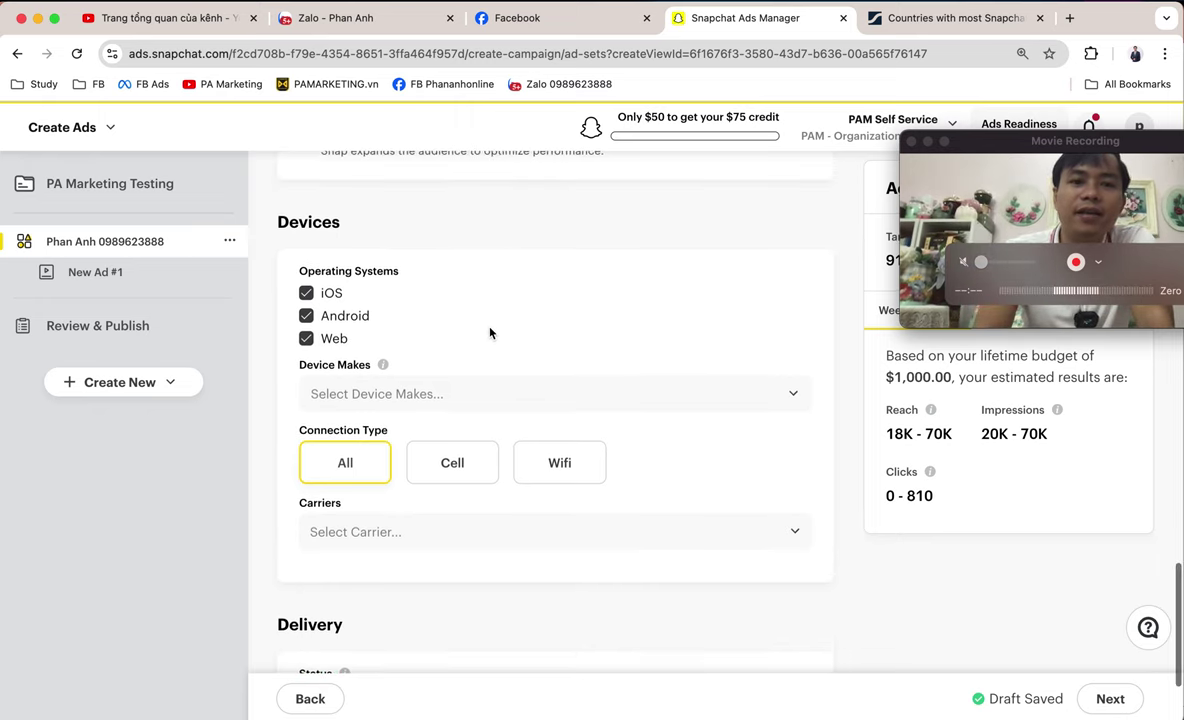
pyautogui.scroll(-2, 490, 332)
pyautogui.scroll(1, 490, 332)
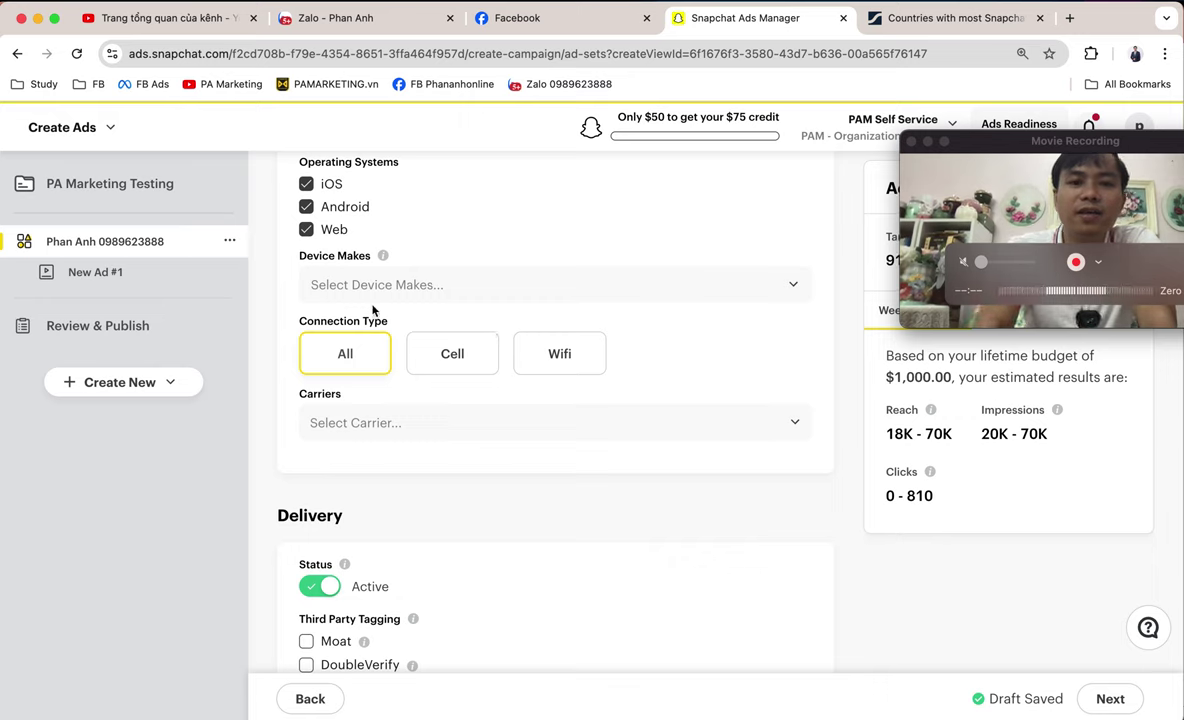
# - Browse the Device Makes list, including Apple models, and close it with no device selected
pyautogui.click(465, 288)
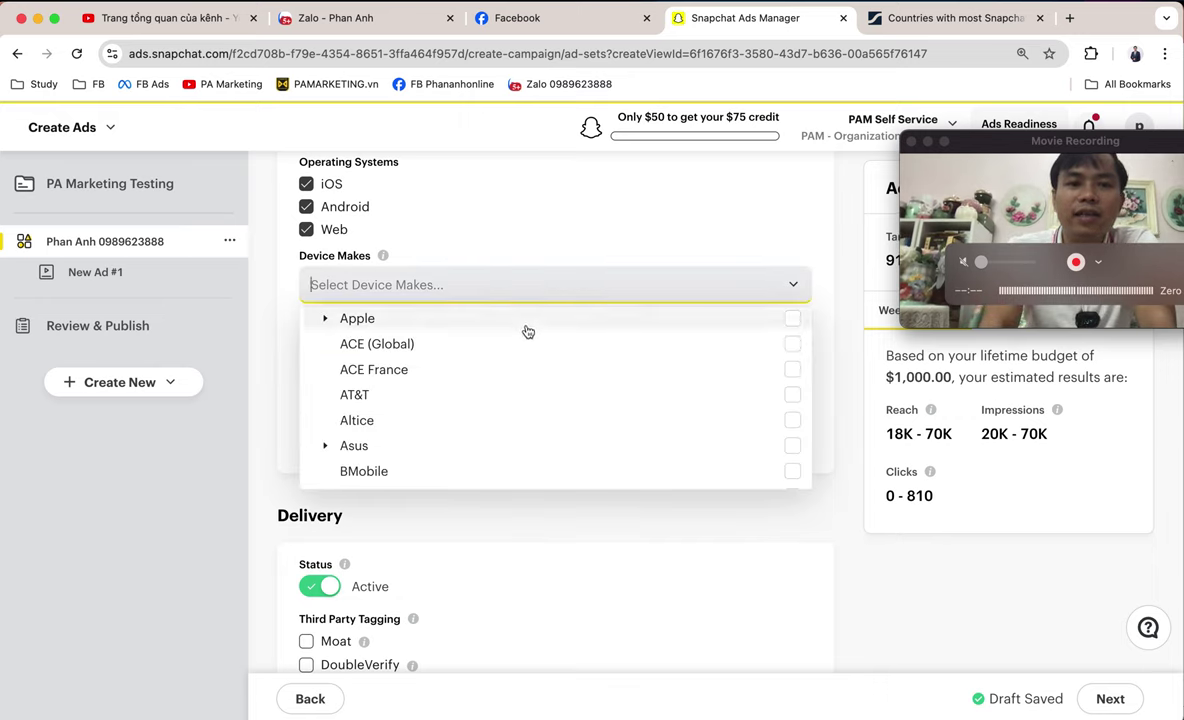
pyautogui.click(325, 318)
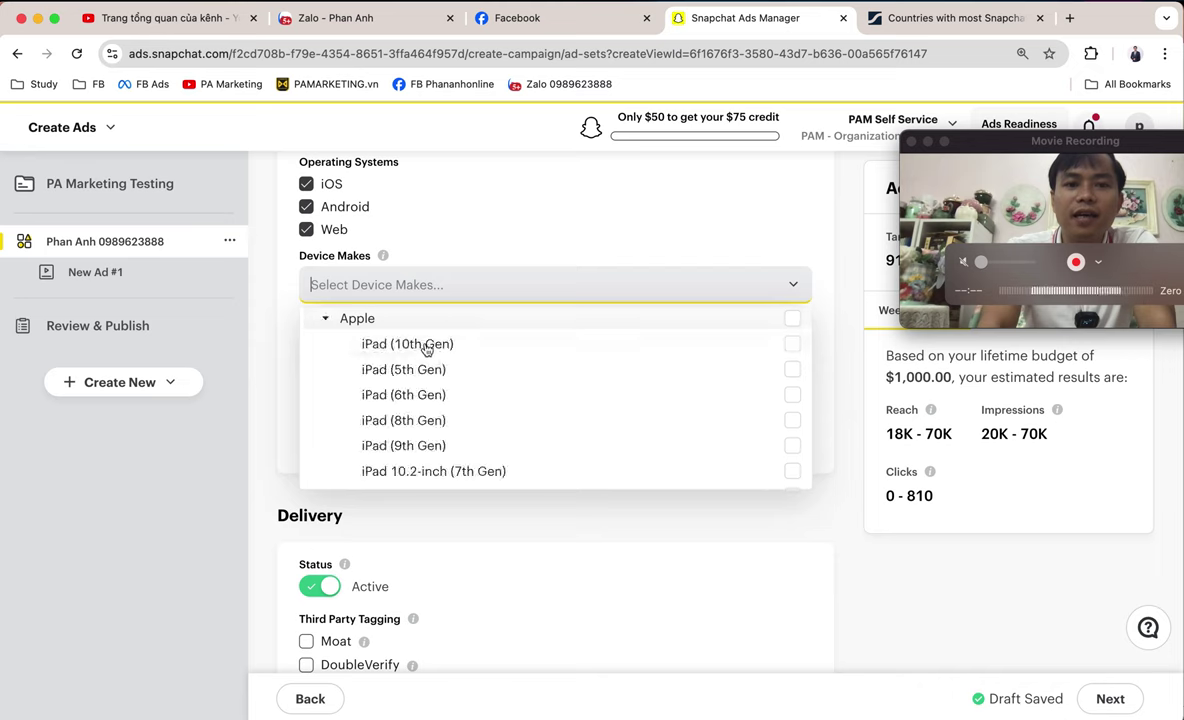
pyautogui.scroll(-10, 447, 369)
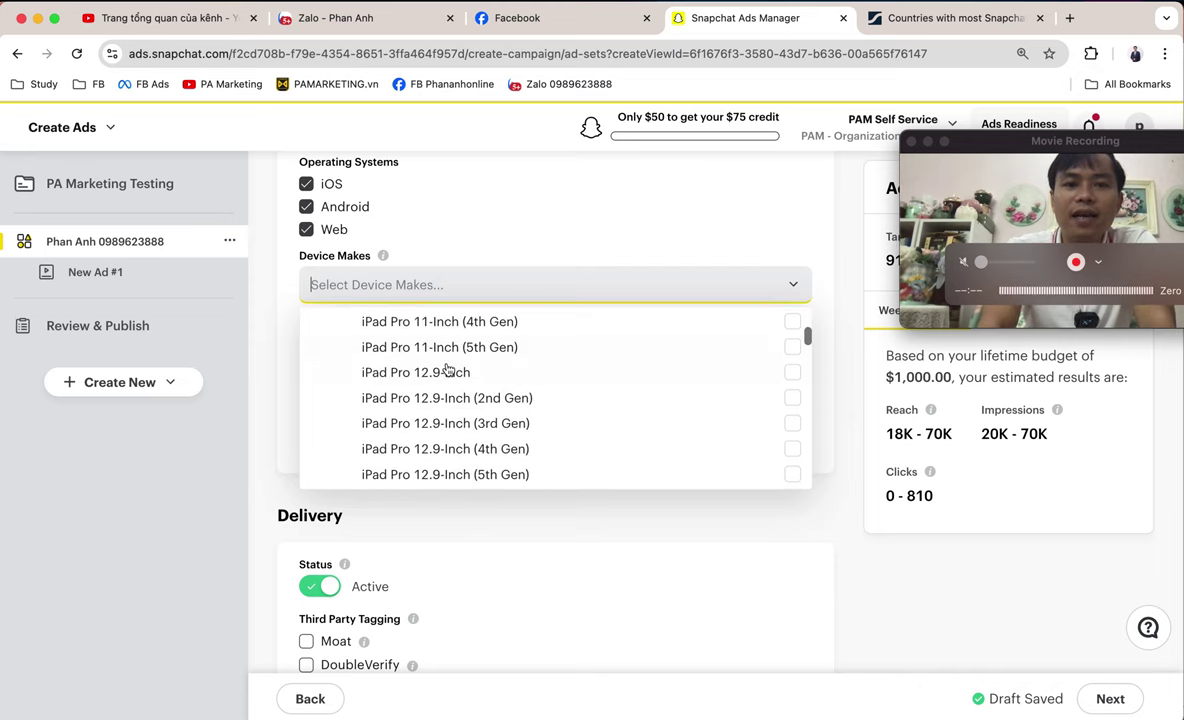
pyautogui.scroll(-10, 447, 369)
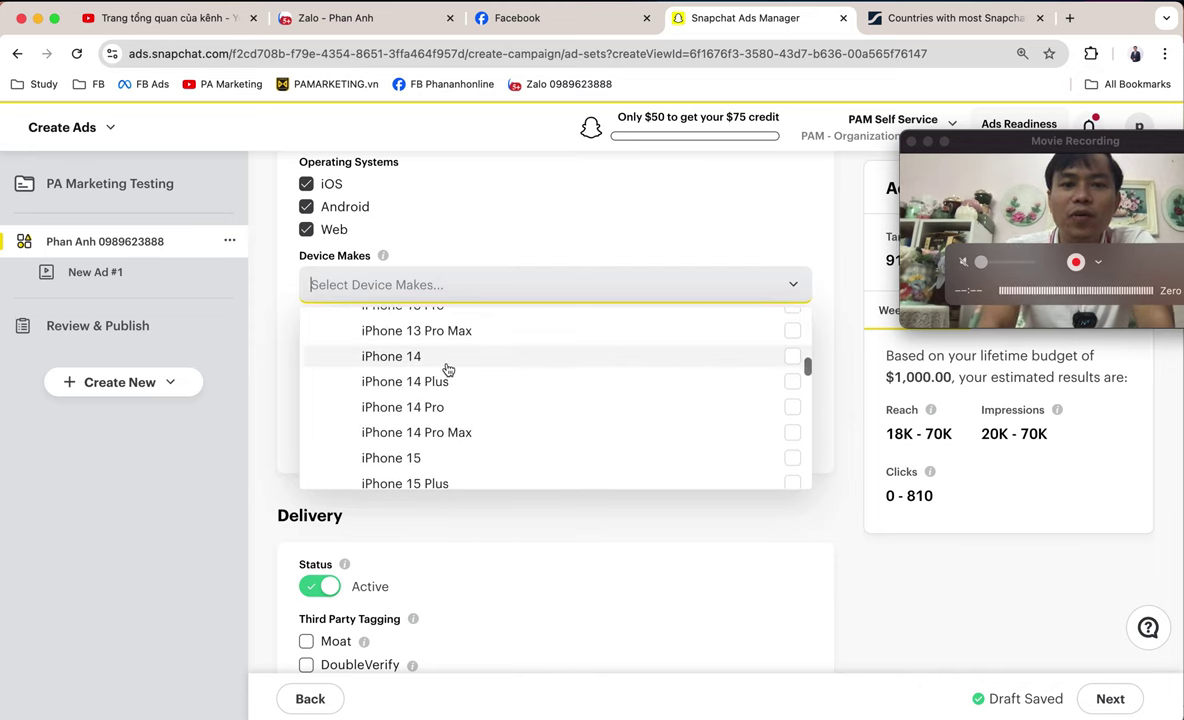
pyautogui.scroll(-10, 447, 369)
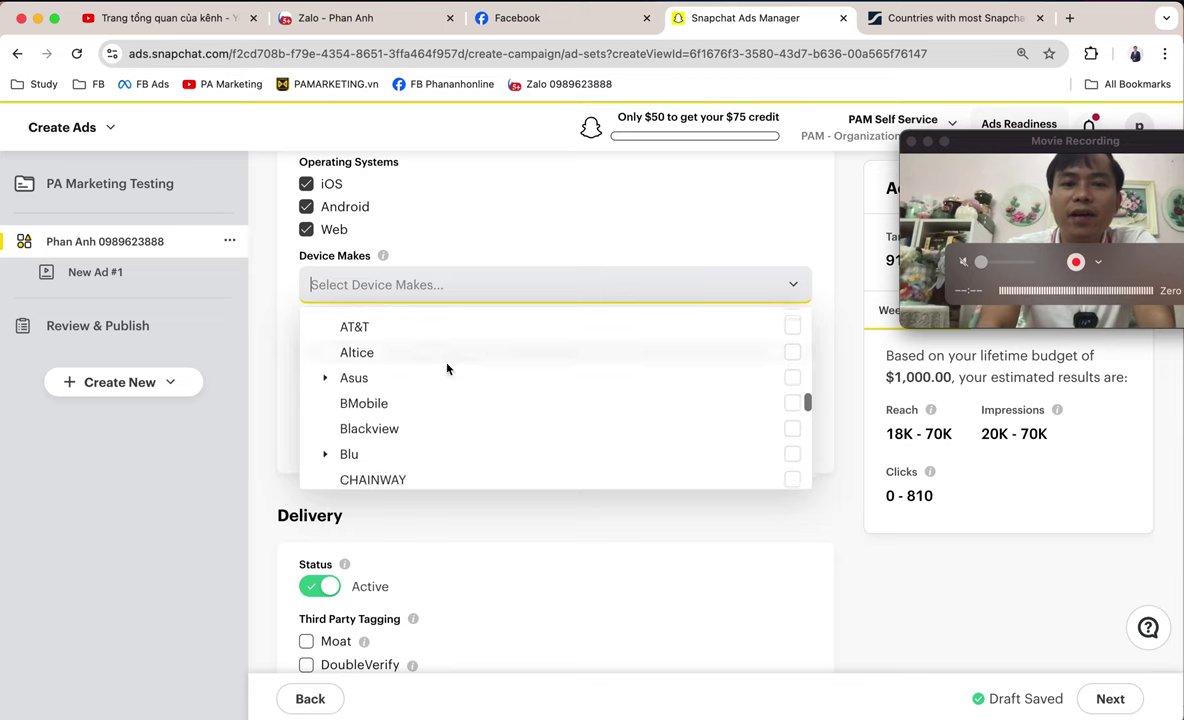
pyautogui.scroll(2, 447, 369)
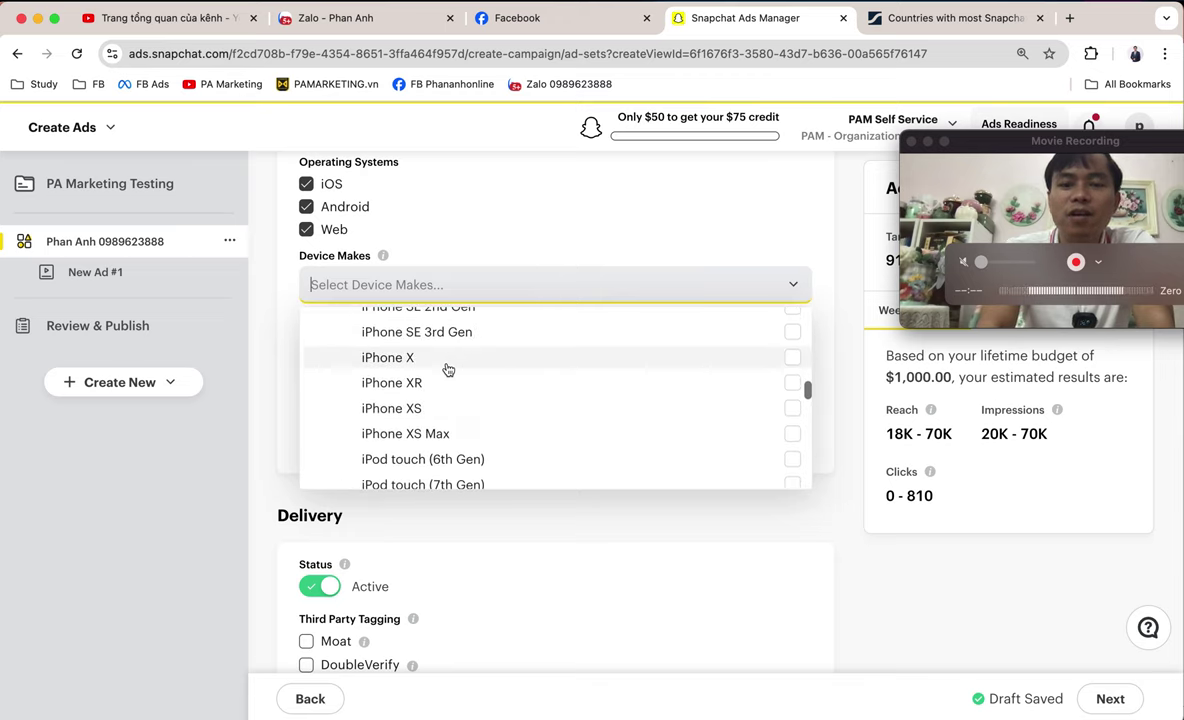
pyautogui.scroll(7, 447, 369)
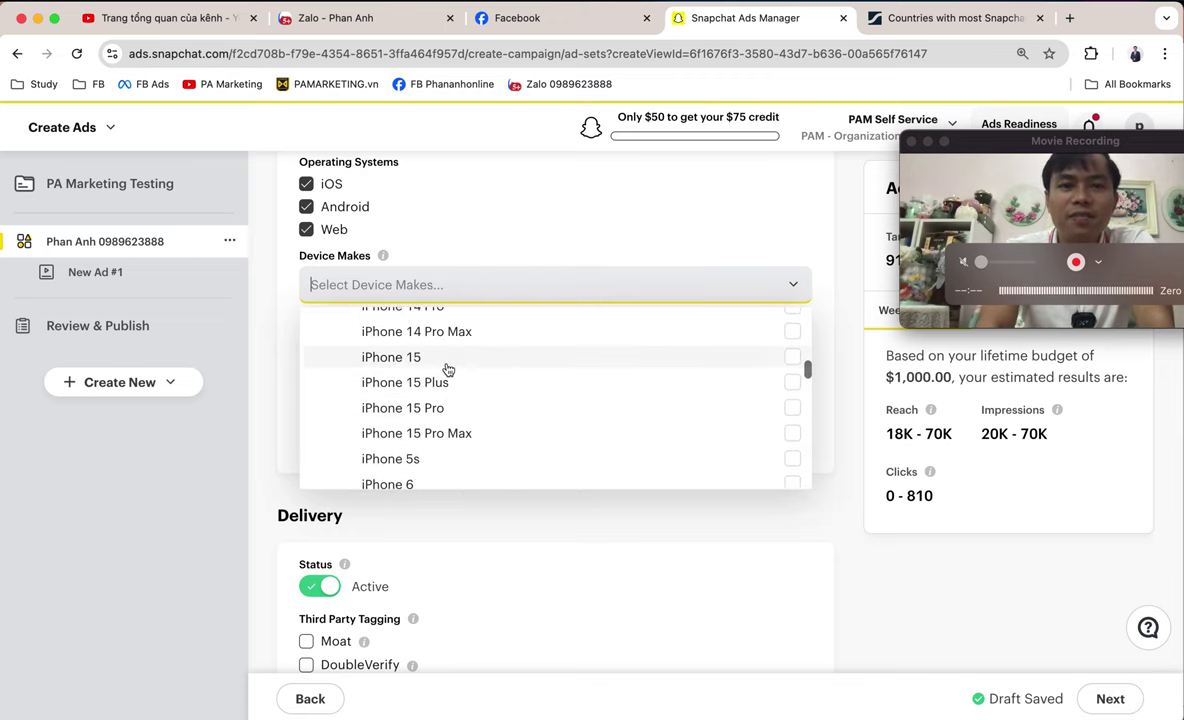
pyautogui.scroll(12, 447, 369)
pyautogui.scroll(-5, 447, 369)
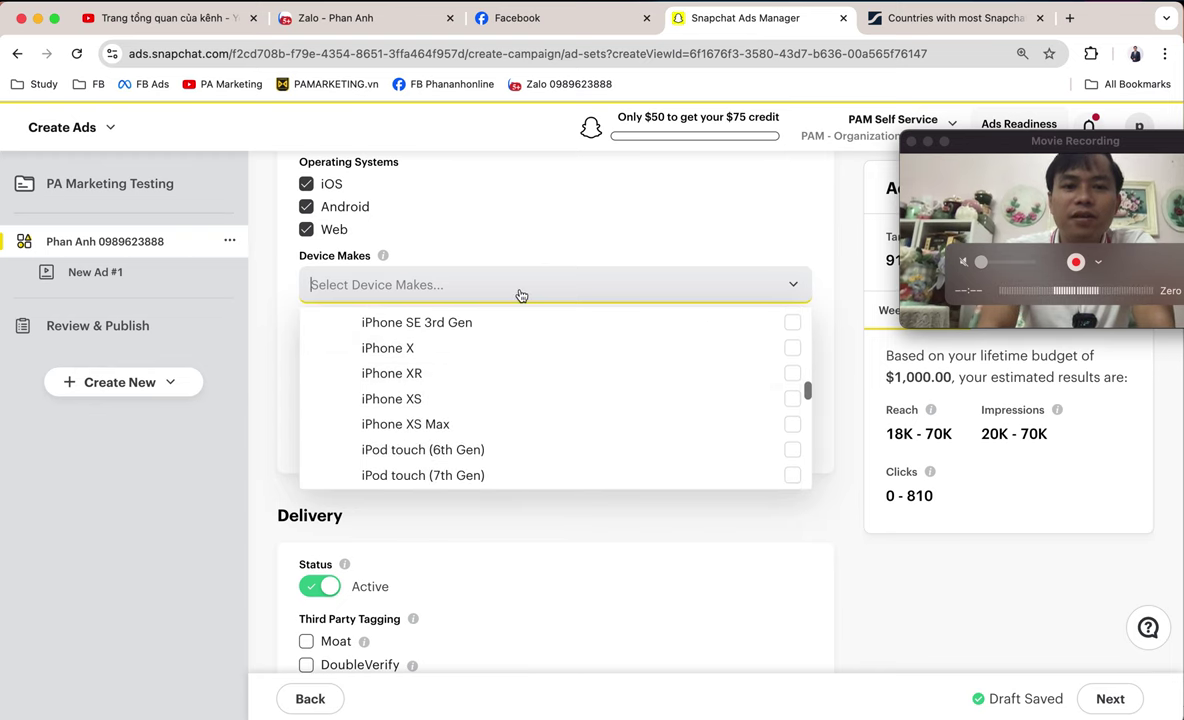
pyautogui.click(712, 242)
pyautogui.scroll(-1, 711, 240)
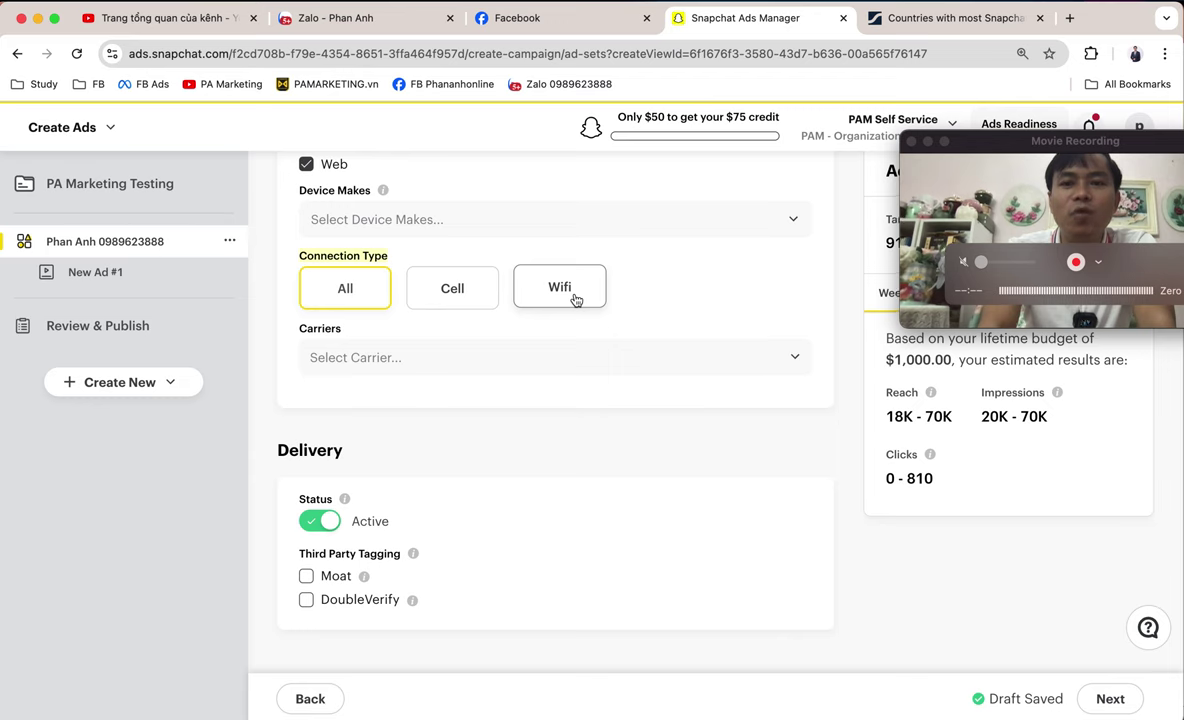
pyautogui.click(563, 347)
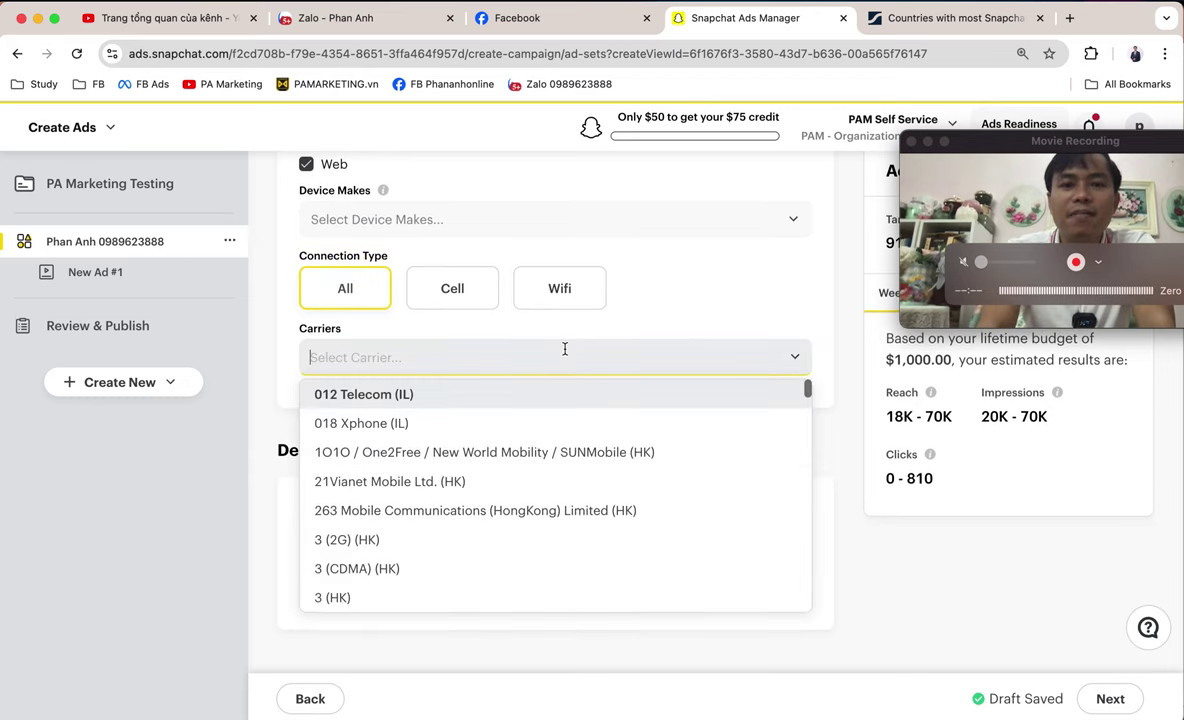
pyautogui.scroll(-1, 650, 470)
pyautogui.scroll(-6, 620, 479)
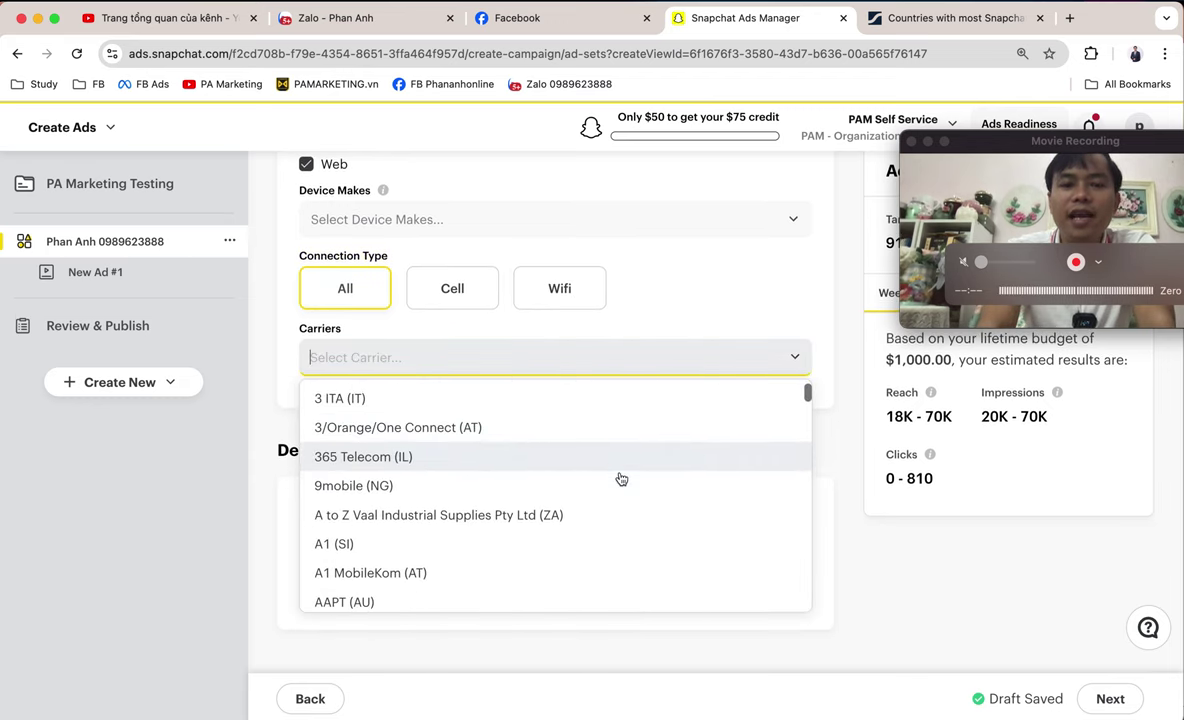
pyautogui.scroll(-10, 620, 479)
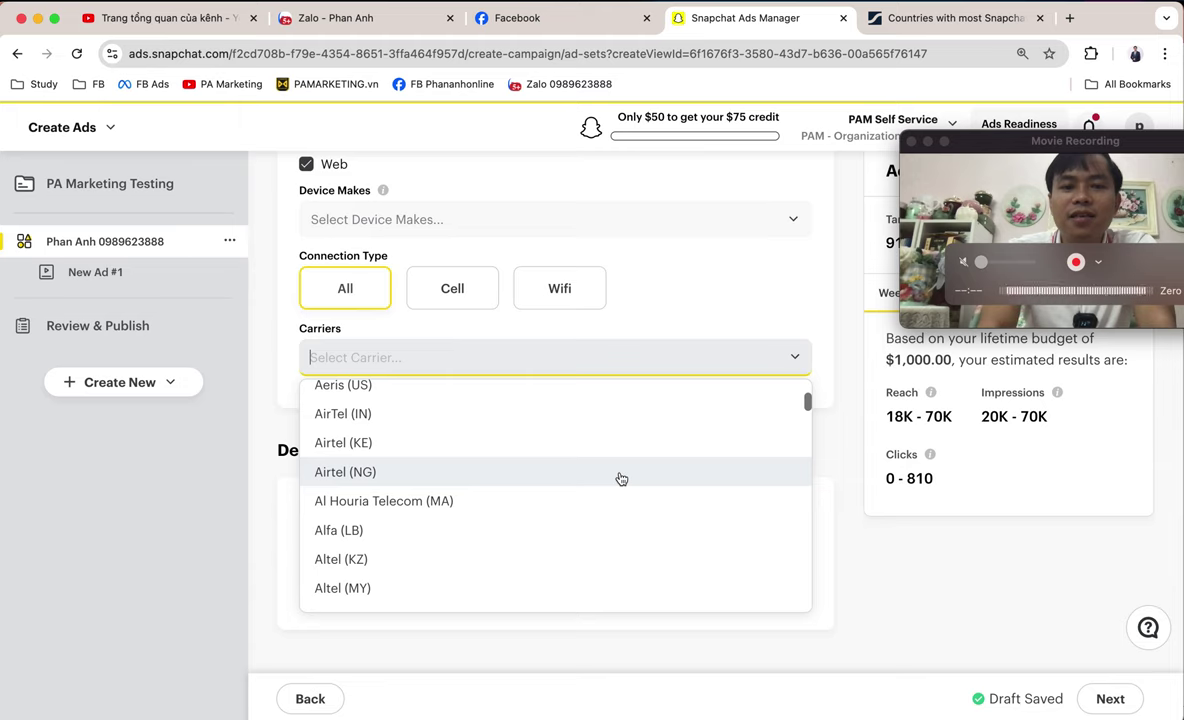
pyautogui.scroll(-1, 620, 479)
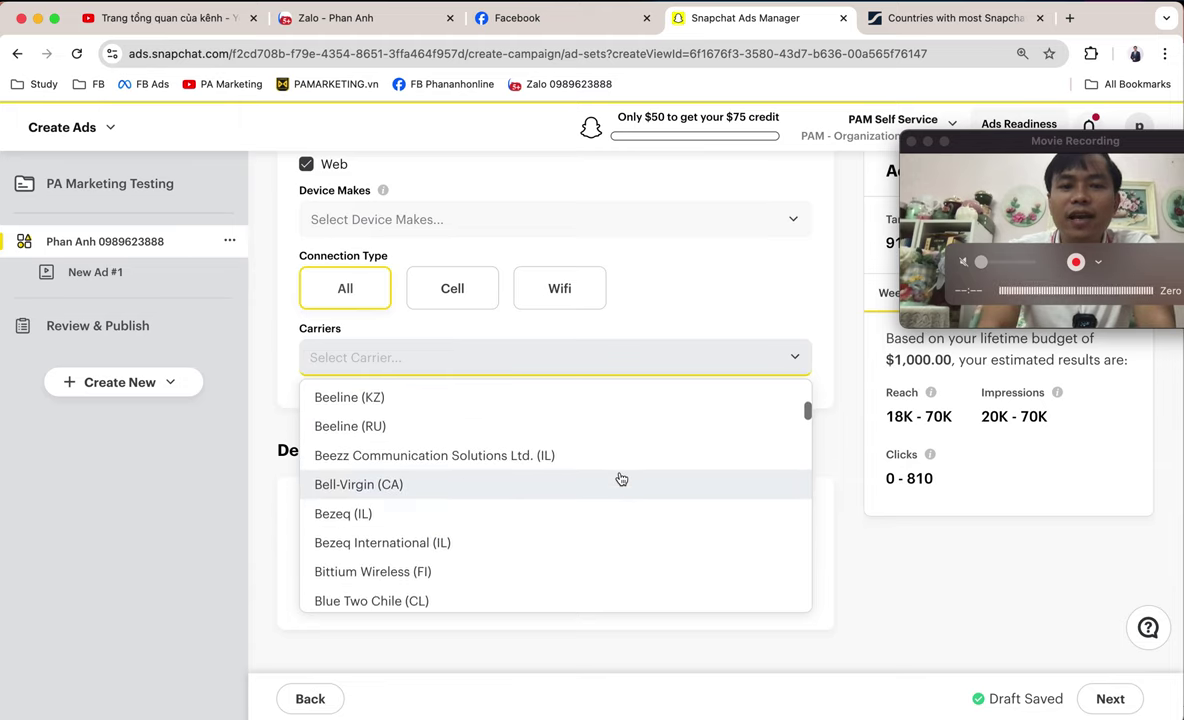
pyautogui.click(838, 374)
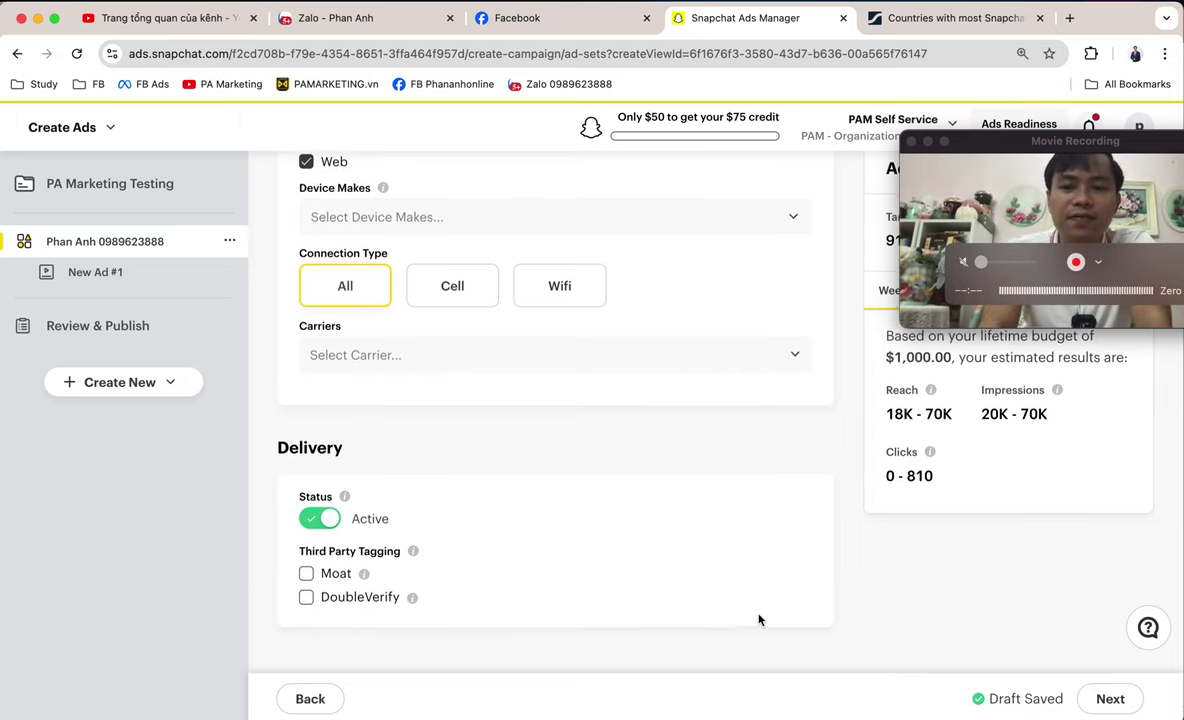
# - Move past the ad set to the Ad Details creative form for New Ad #1
pyautogui.click(1116, 706)
pyautogui.moveTo(1080, 143); pyautogui.dragTo(259, 20)
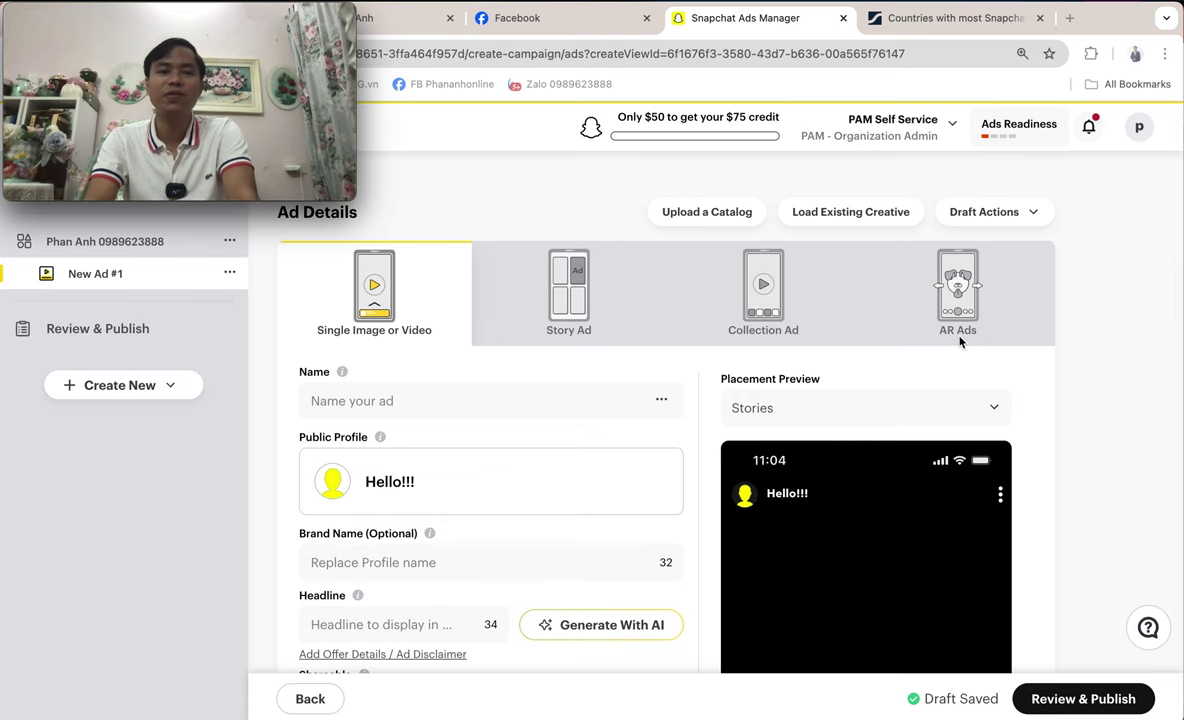
pyautogui.scroll(-3, 959, 341)
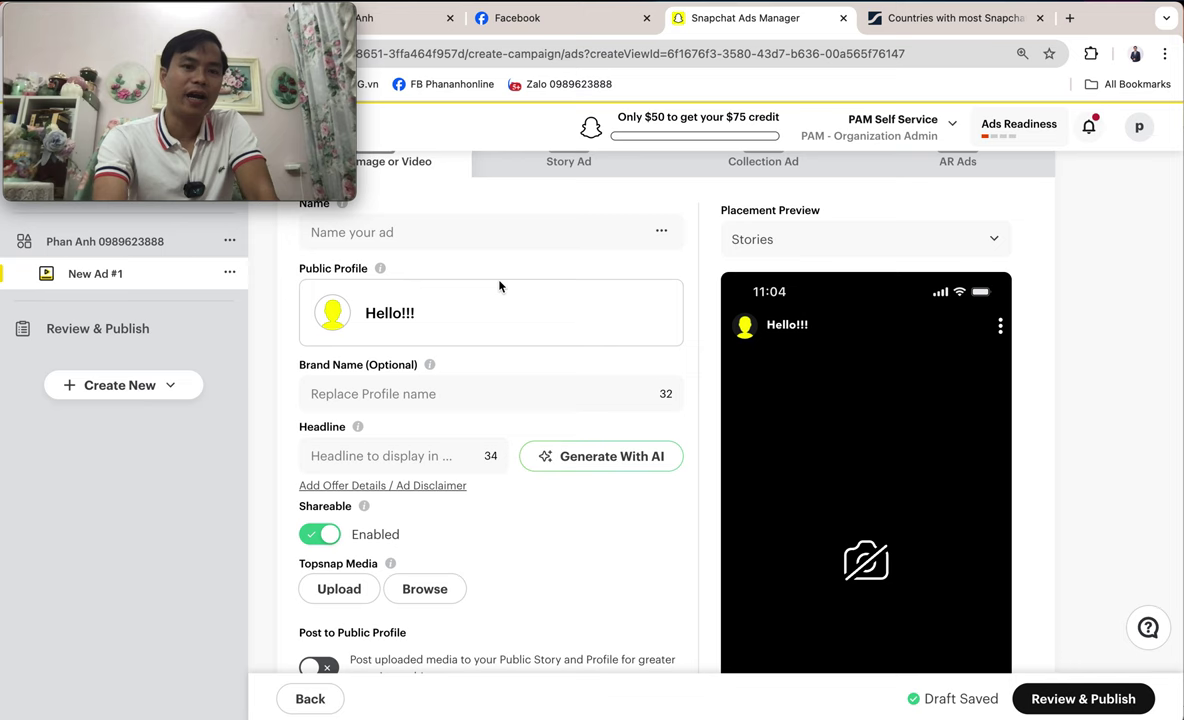
pyautogui.scroll(1, 497, 283)
pyautogui.click(470, 256)
pyautogui.scroll(-2, 523, 330)
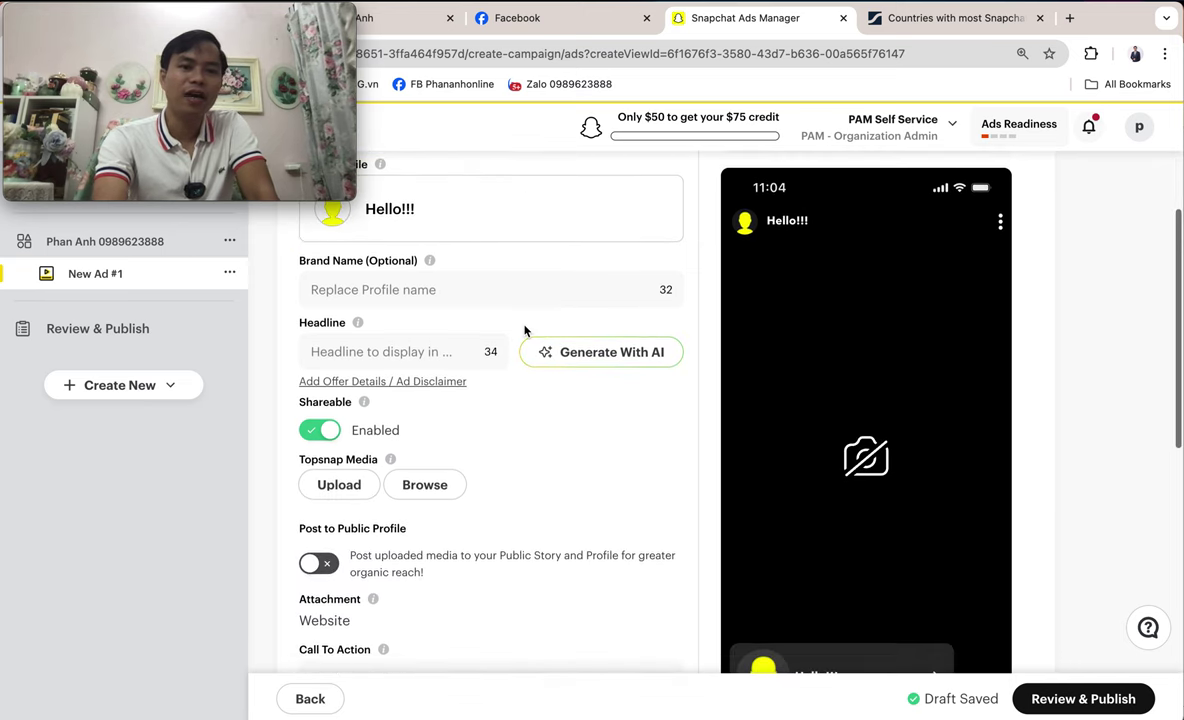
pyautogui.scroll(-3, 523, 330)
pyautogui.scroll(1, 305, 303)
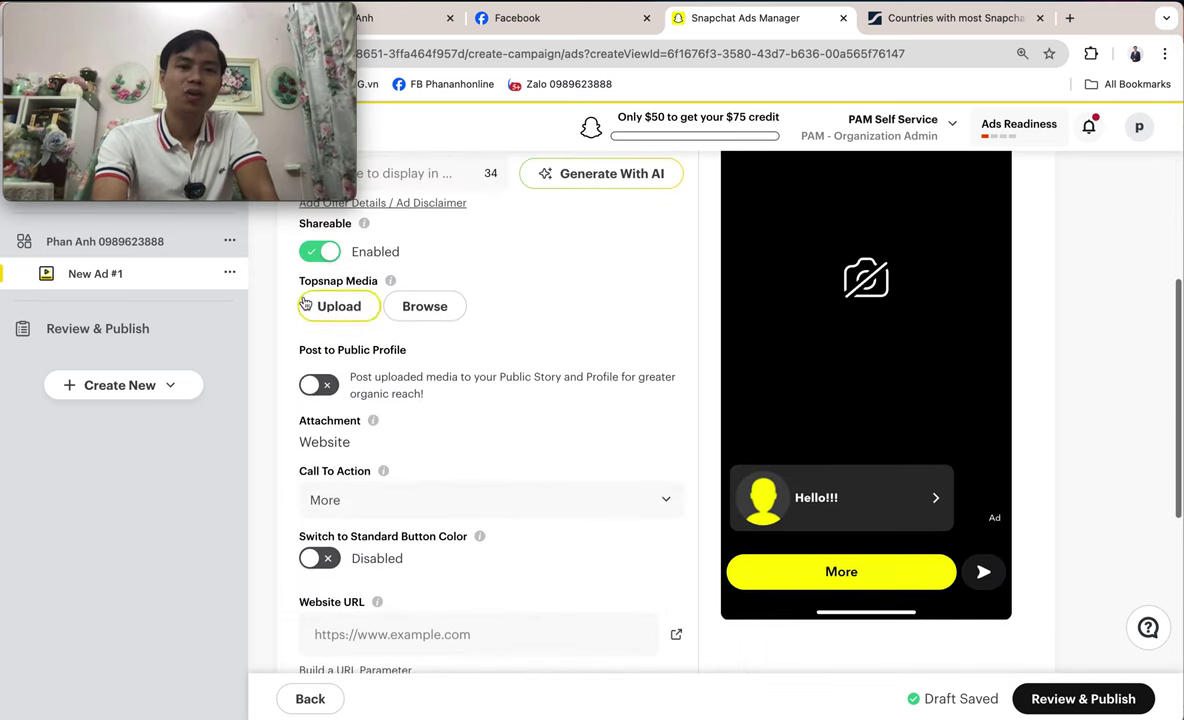
pyautogui.scroll(-5, 541, 368)
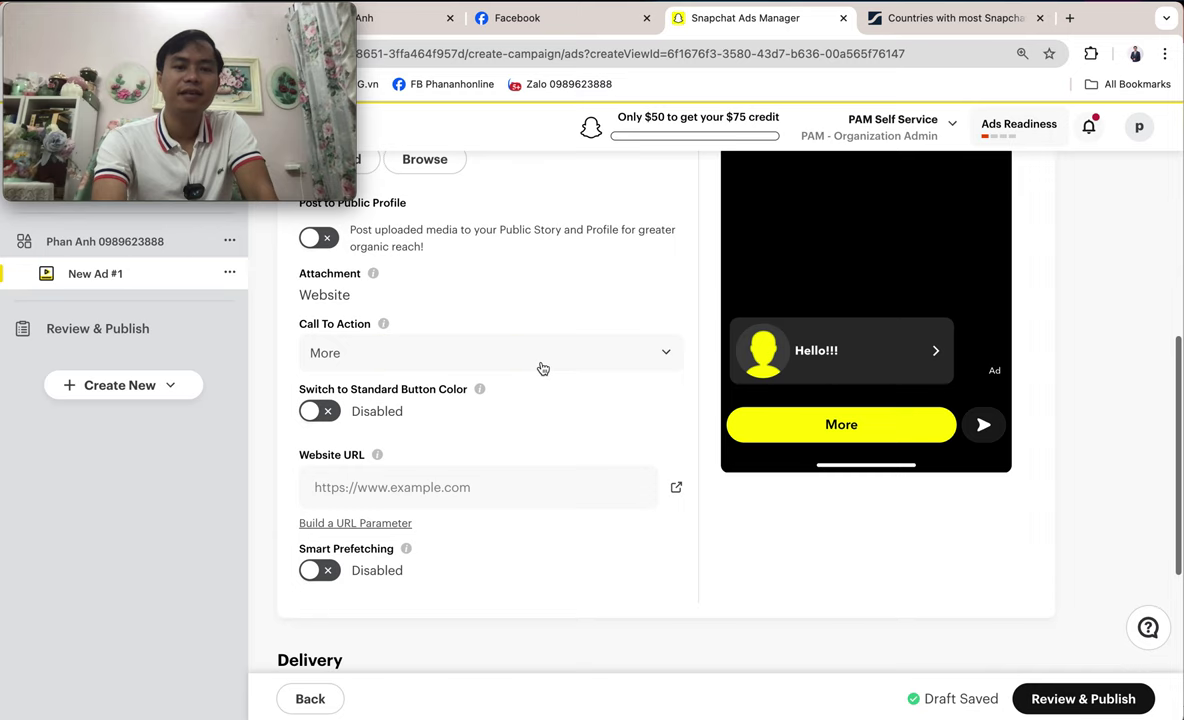
pyautogui.scroll(-4, 545, 395)
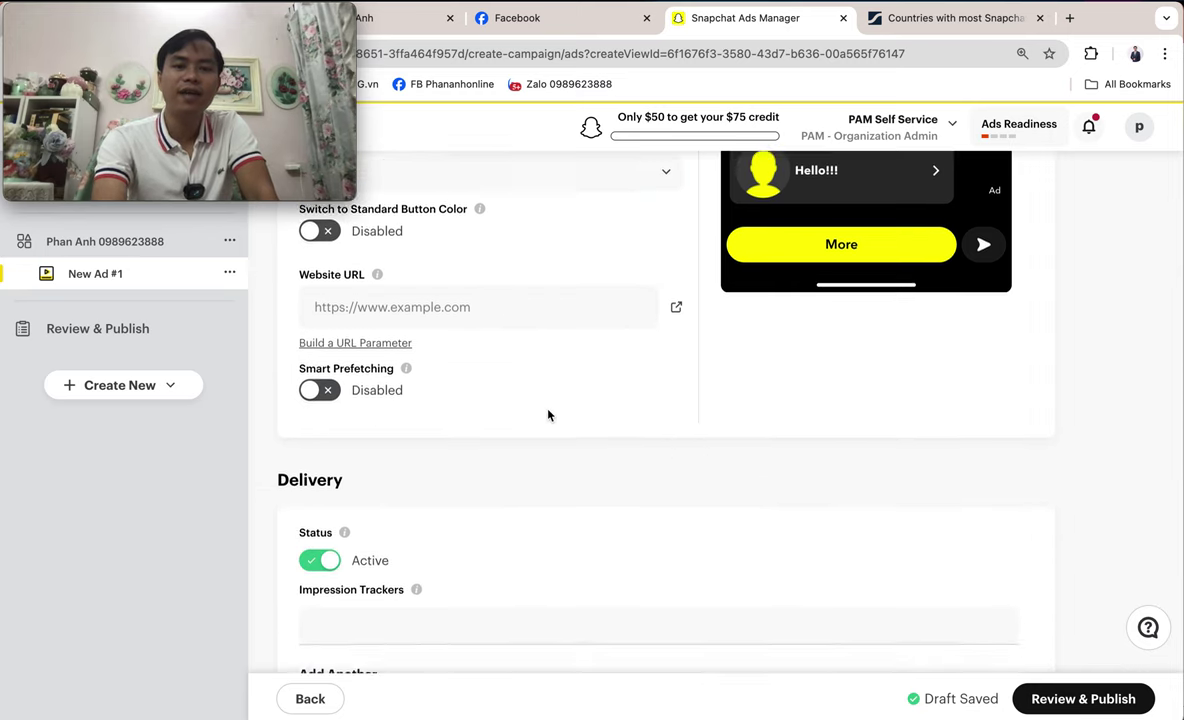
pyautogui.click(550, 411)
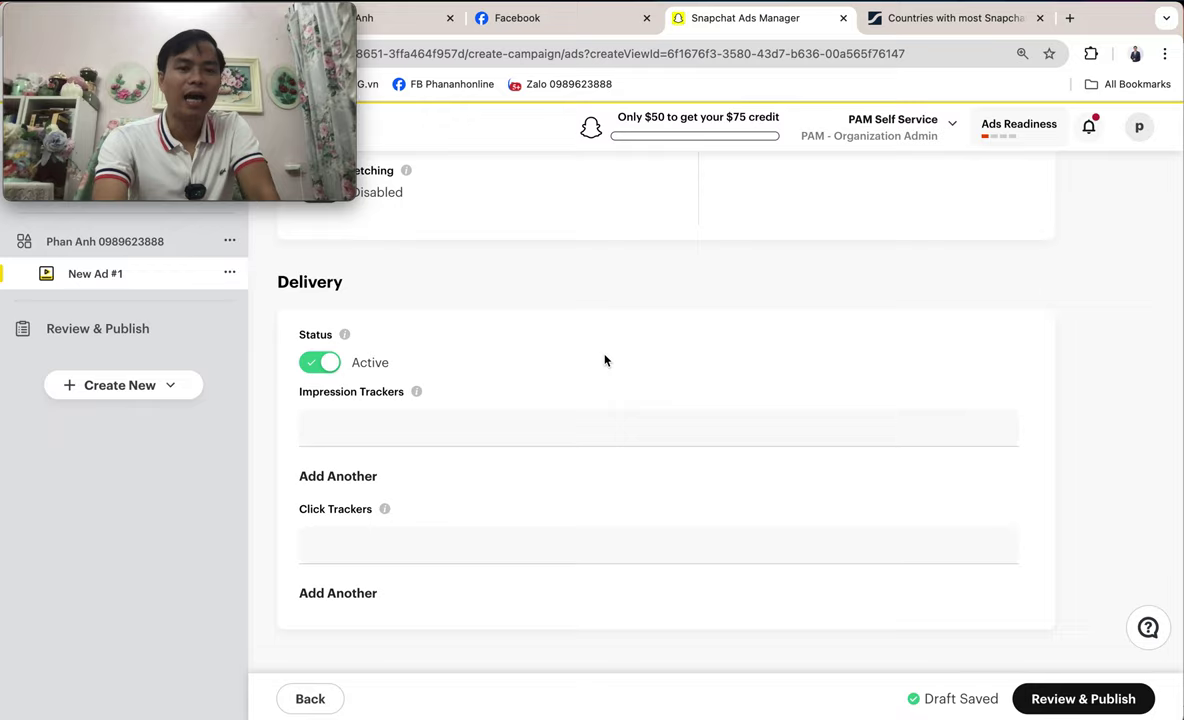
pyautogui.scroll(3, 605, 360)
pyautogui.scroll(10, 605, 360)
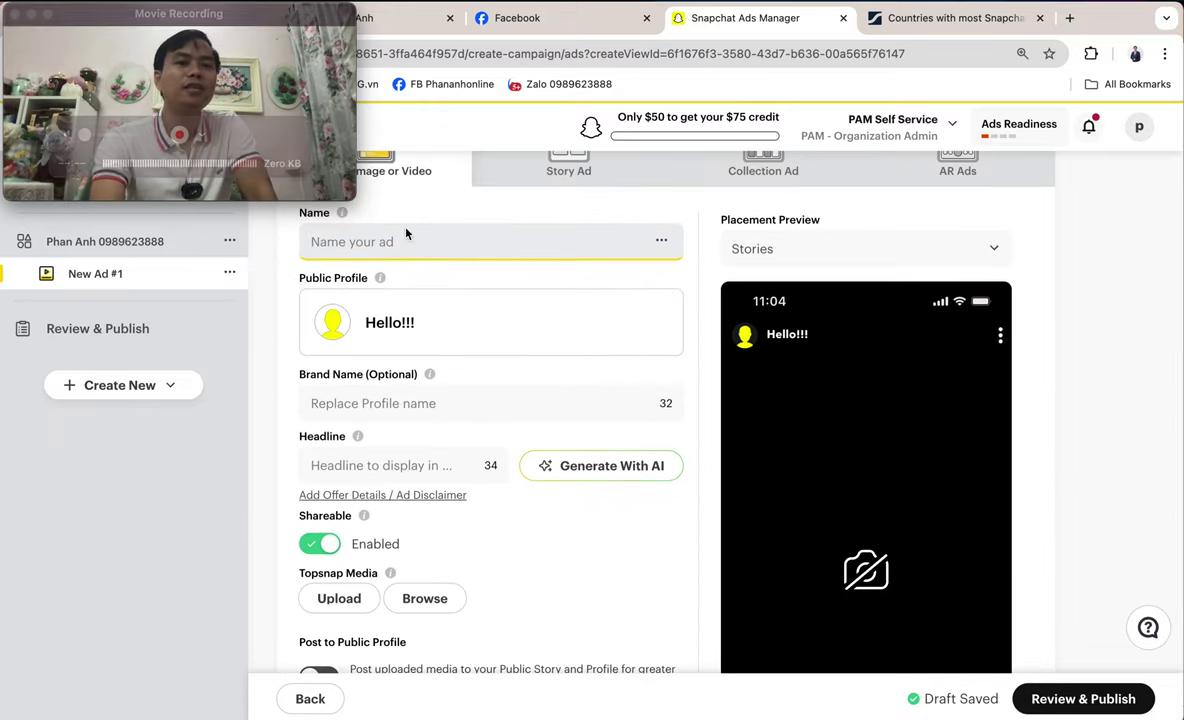
pyautogui.scroll(3, 574, 399)
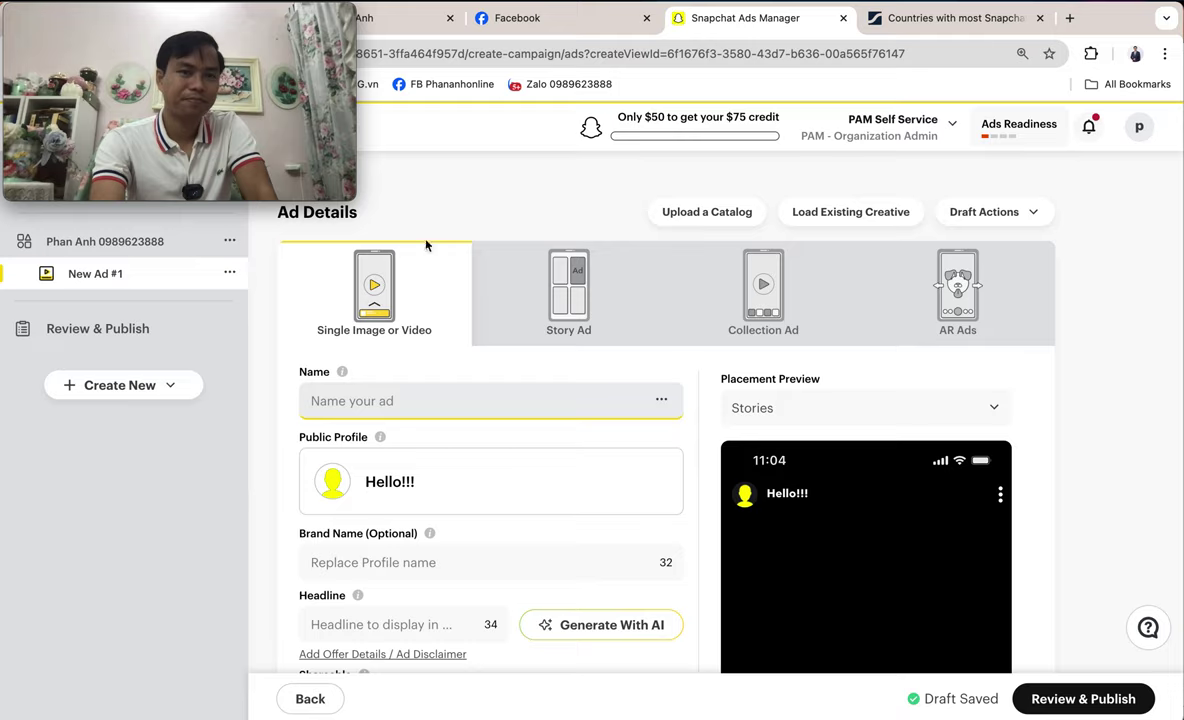
pyautogui.moveTo(276, 20)
pyautogui.moveTo(276, 20); pyautogui.dragTo(265, 36)
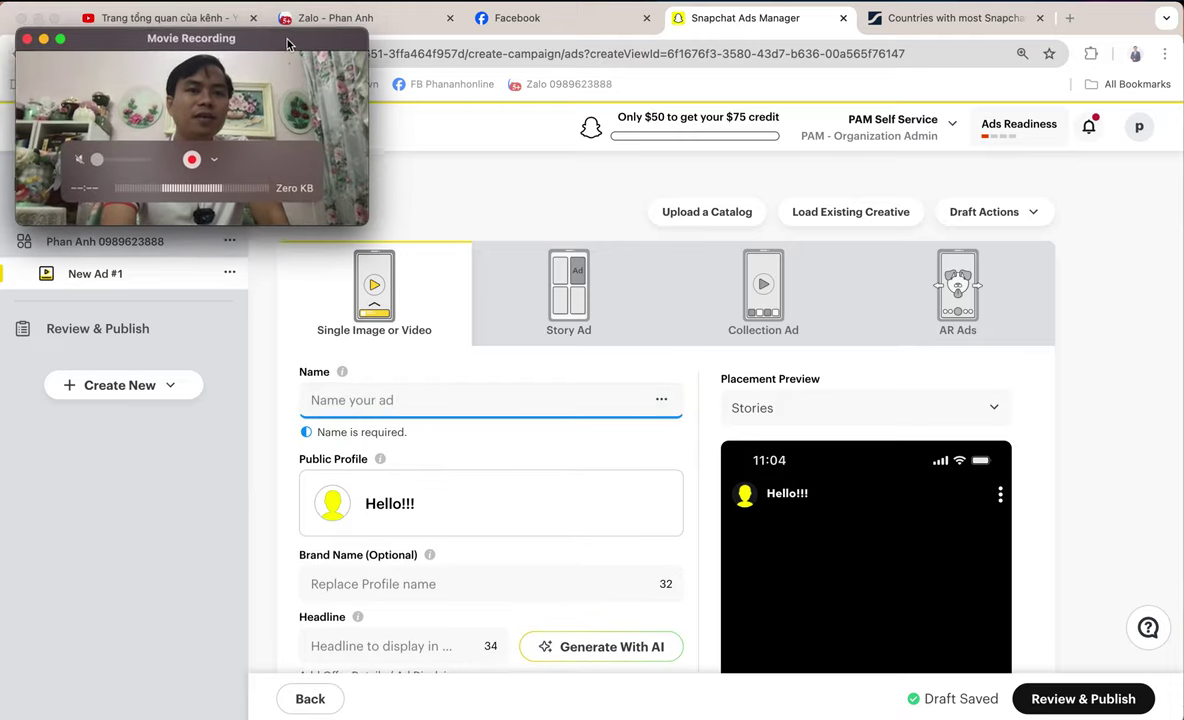
pyautogui.click(50, 32)
pyautogui.click(50, 32)
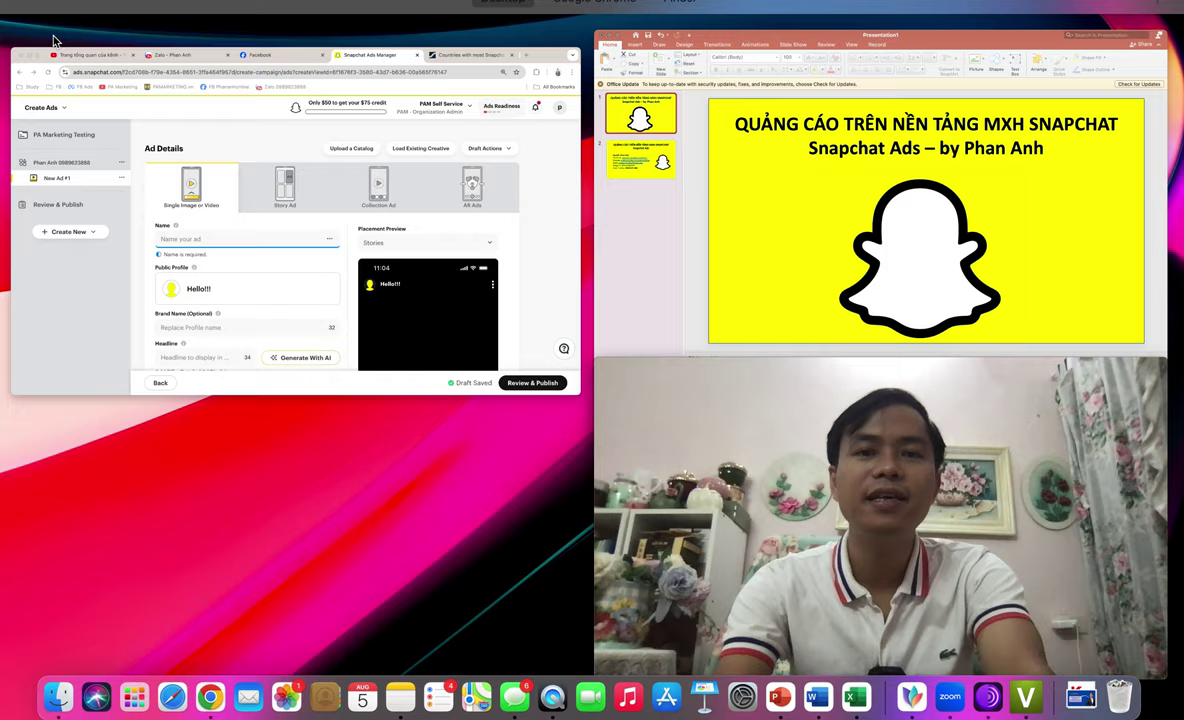
# - Switch to Presentation1 in PowerPoint, close the webcam window, and show the contact-details slide 2
pyautogui.hotkey('ctrl', 'Up')
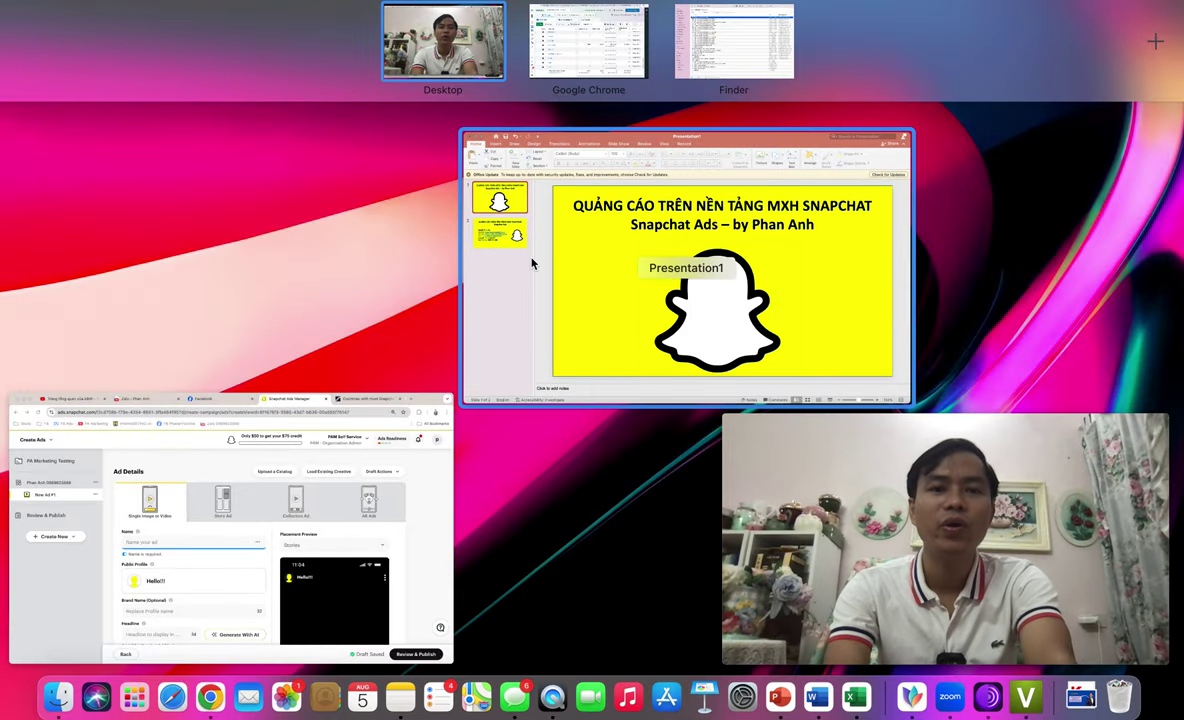
pyautogui.click(531, 257)
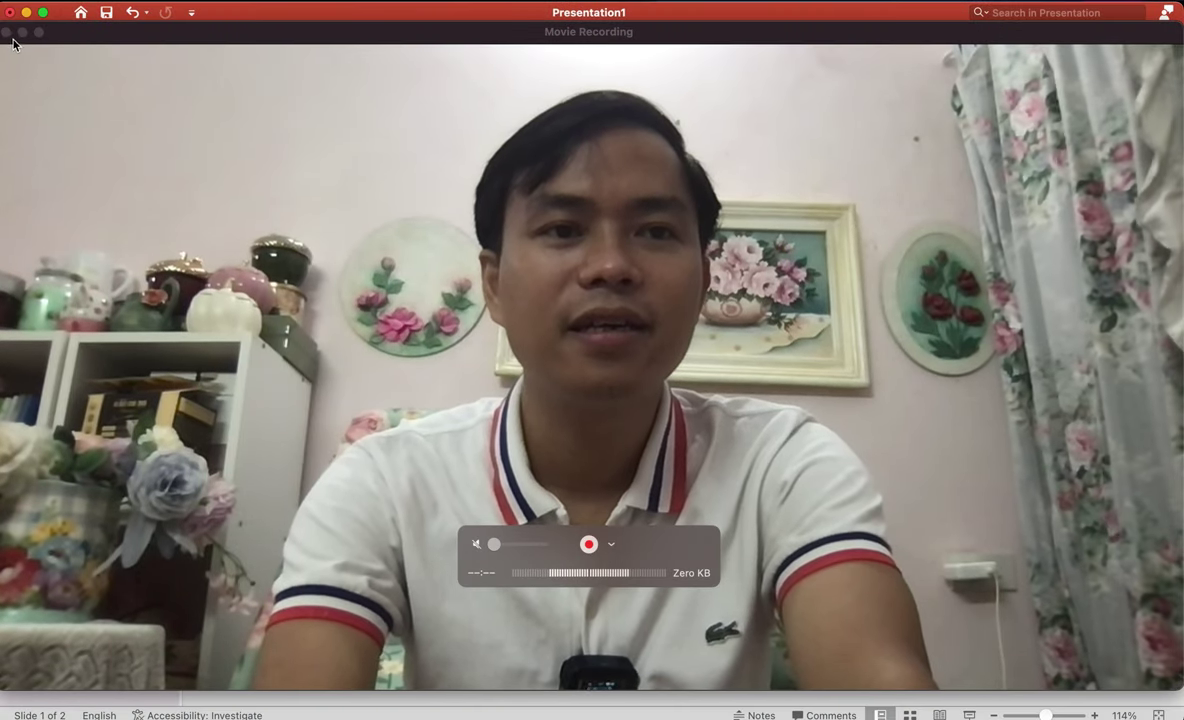
pyautogui.click(7, 32)
pyautogui.click(100, 235)
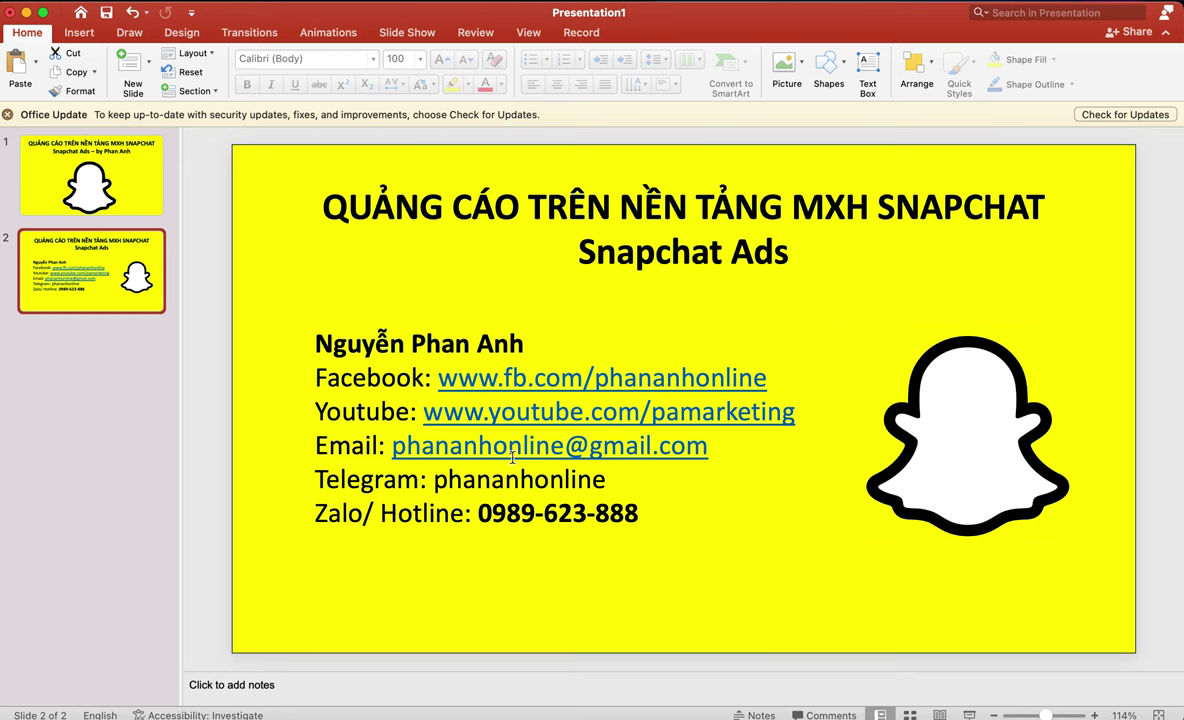